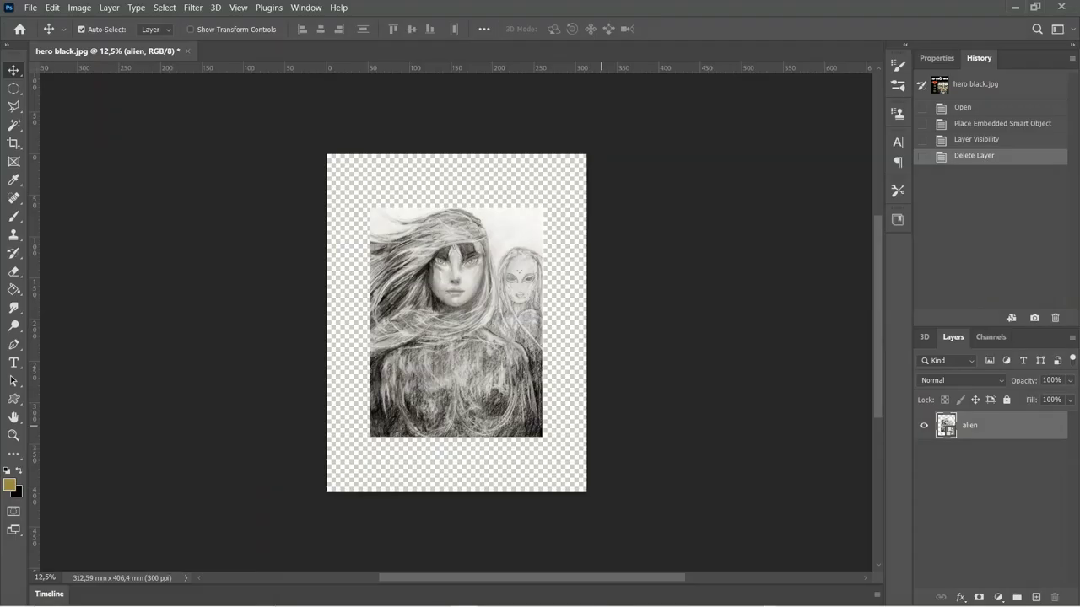
Scale the alien drawing up to about 152% so its corners reach the canvas edges
click(52, 8)
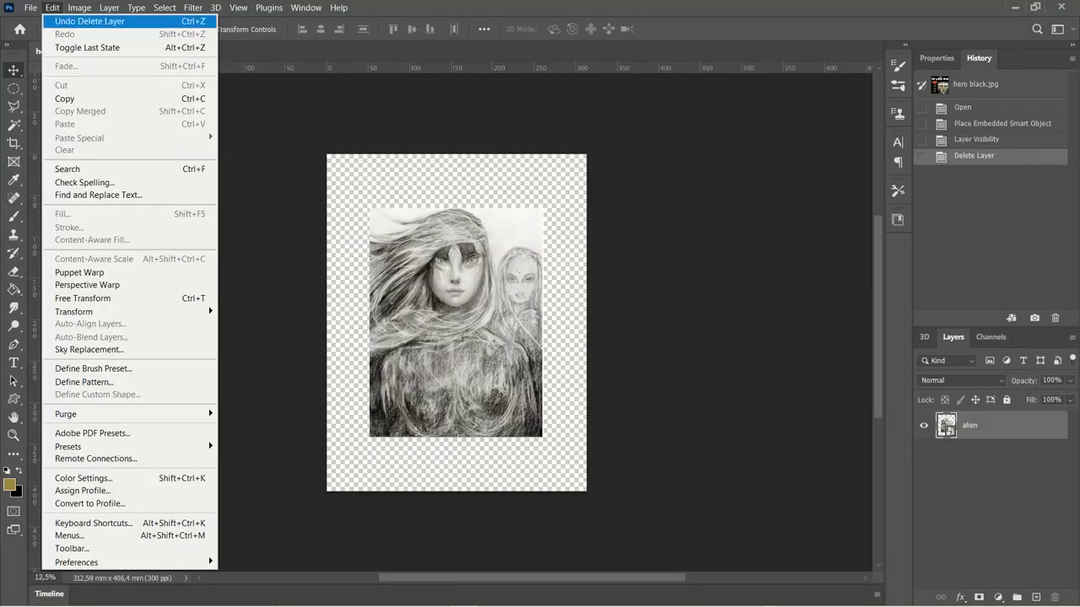
click(245, 329)
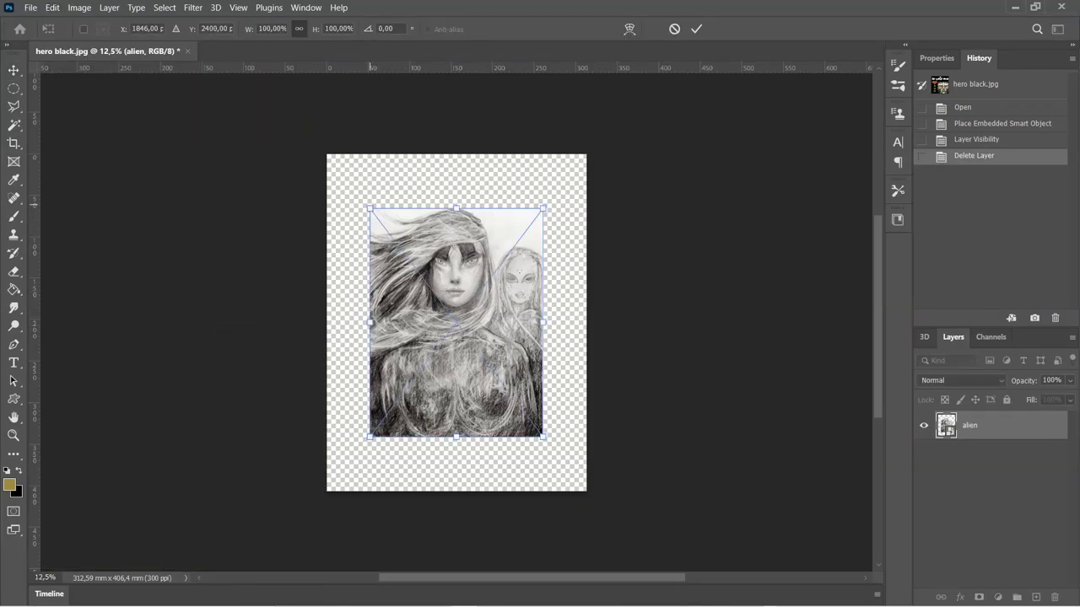
drag(370, 207, 327, 153)
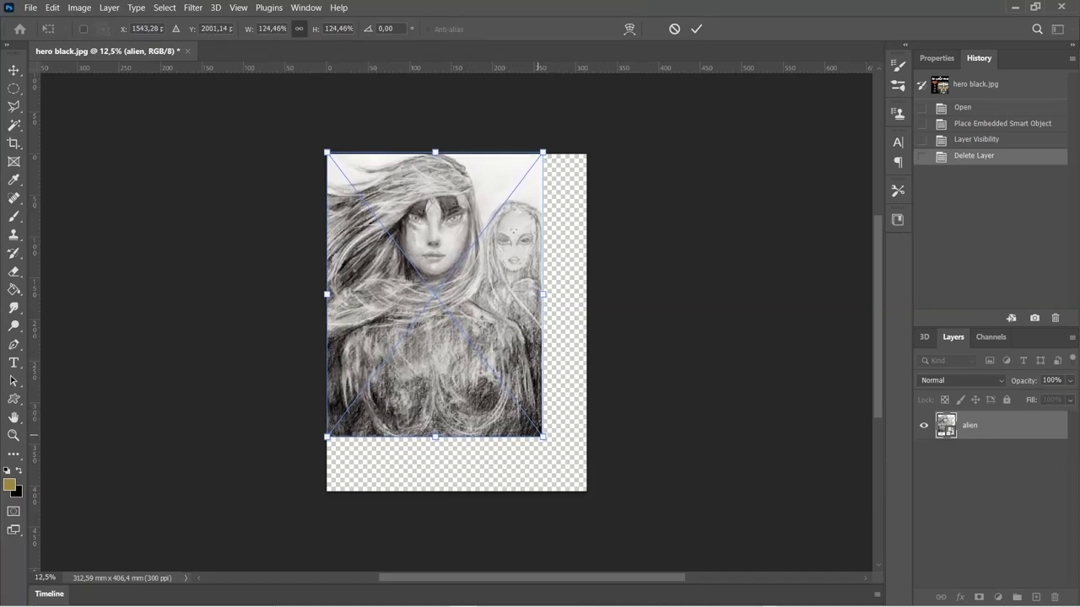
drag(542, 437, 591, 498)
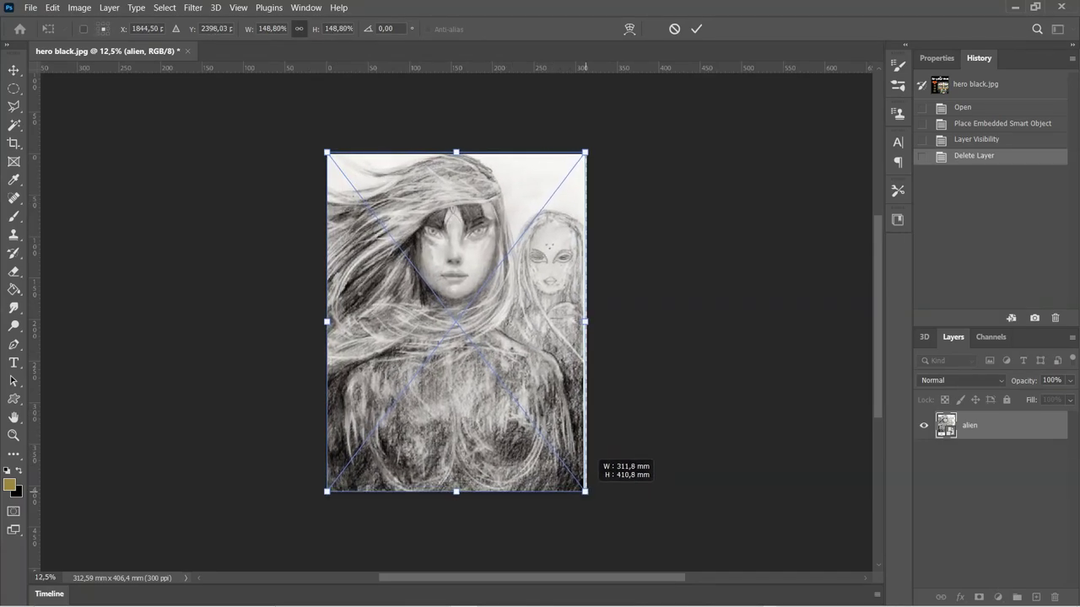
drag(589, 498, 590, 499)
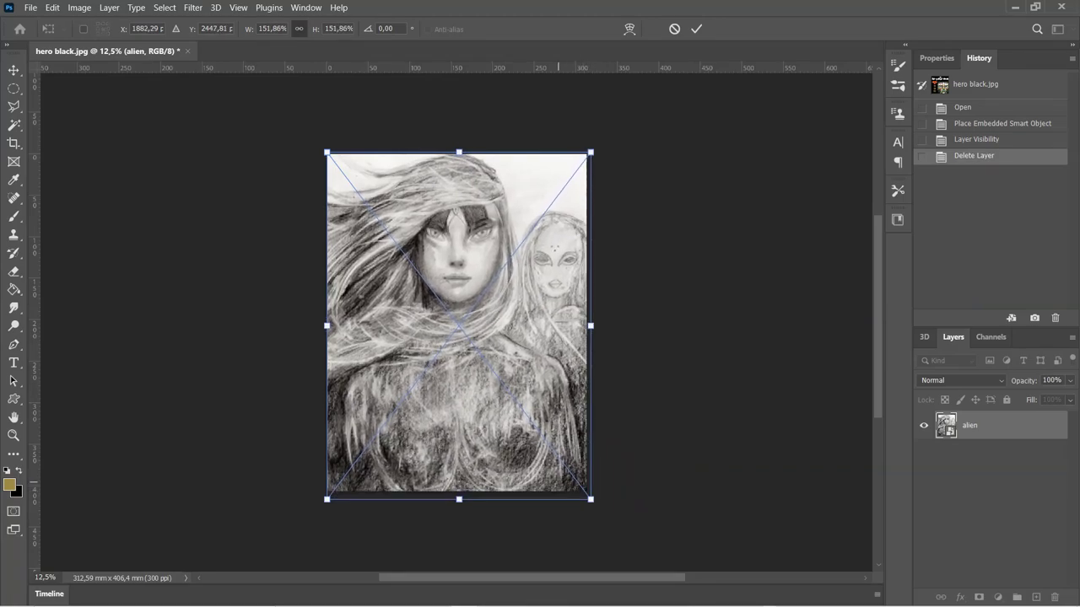
key(Return)
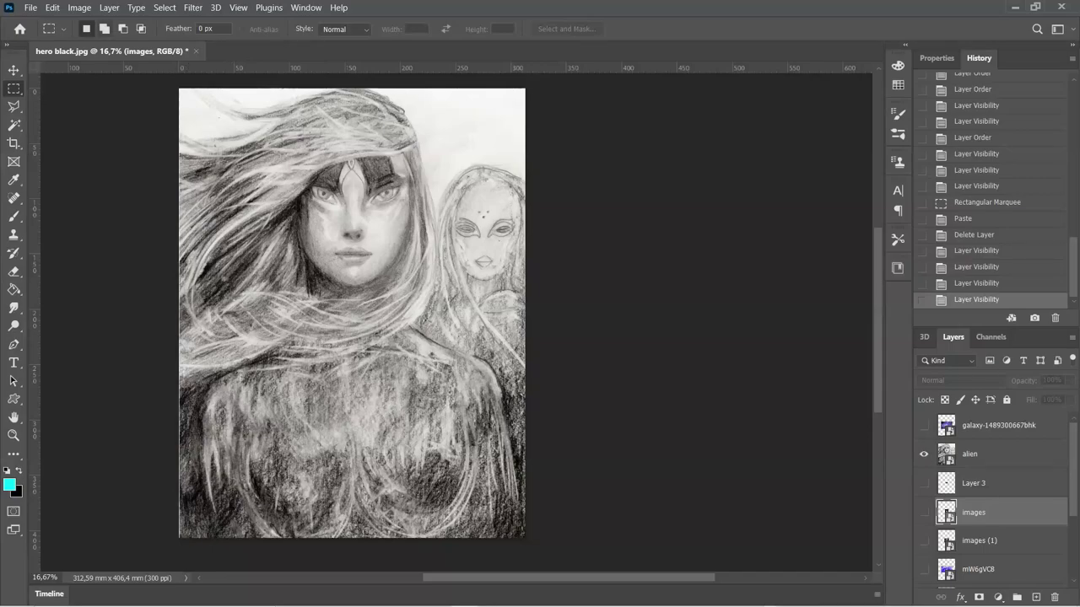
Select the alien layer and stretch its left side out to about 155% width
click(84, 8)
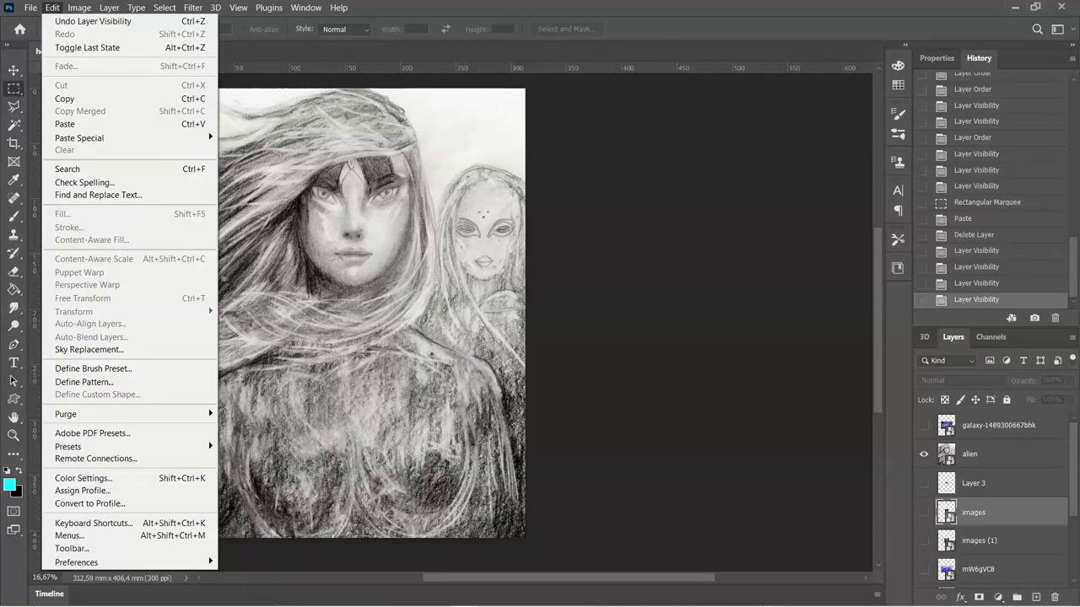
key(Escape)
click(970, 454)
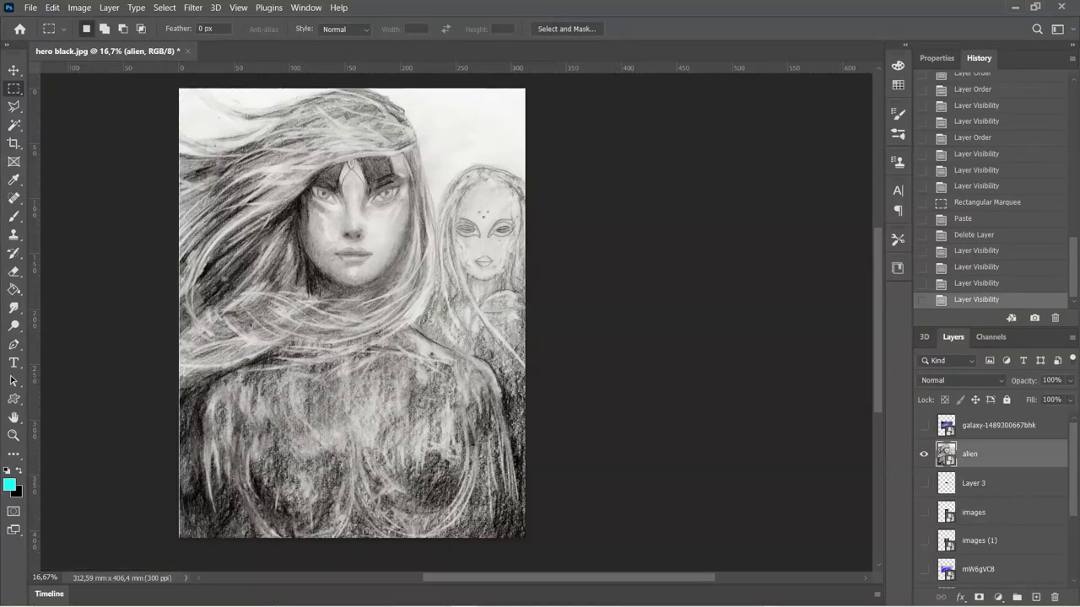
click(53, 7)
mouse_move(73, 311)
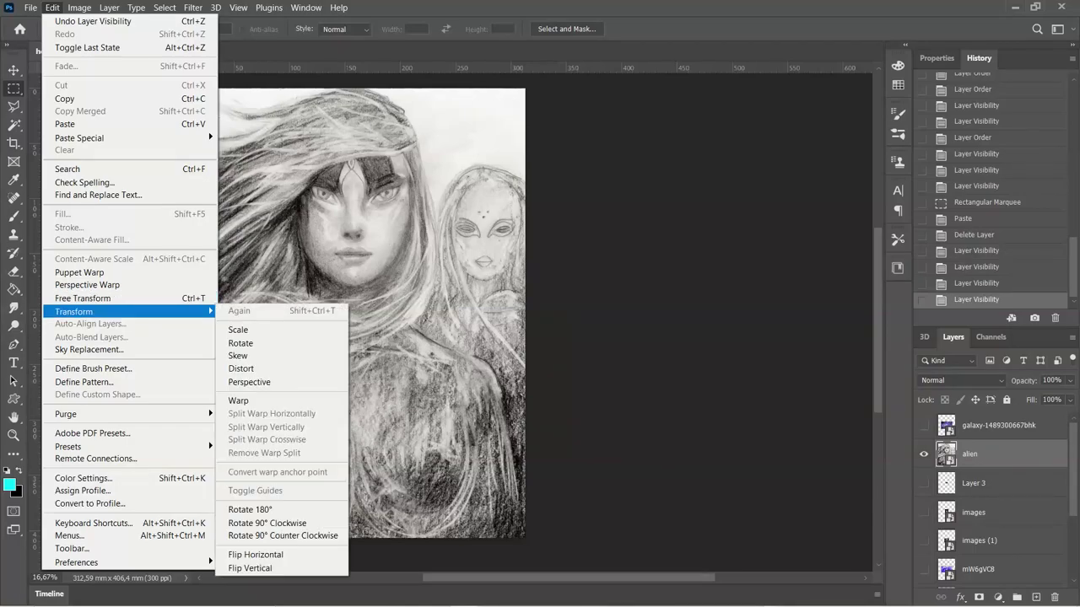
click(270, 330)
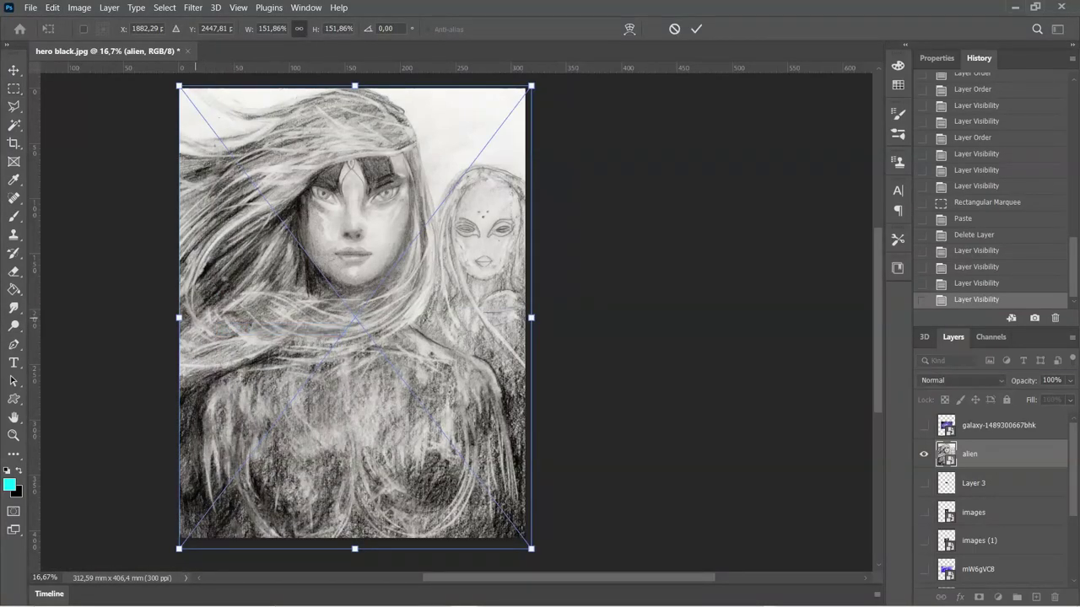
drag(180, 318, 178, 318)
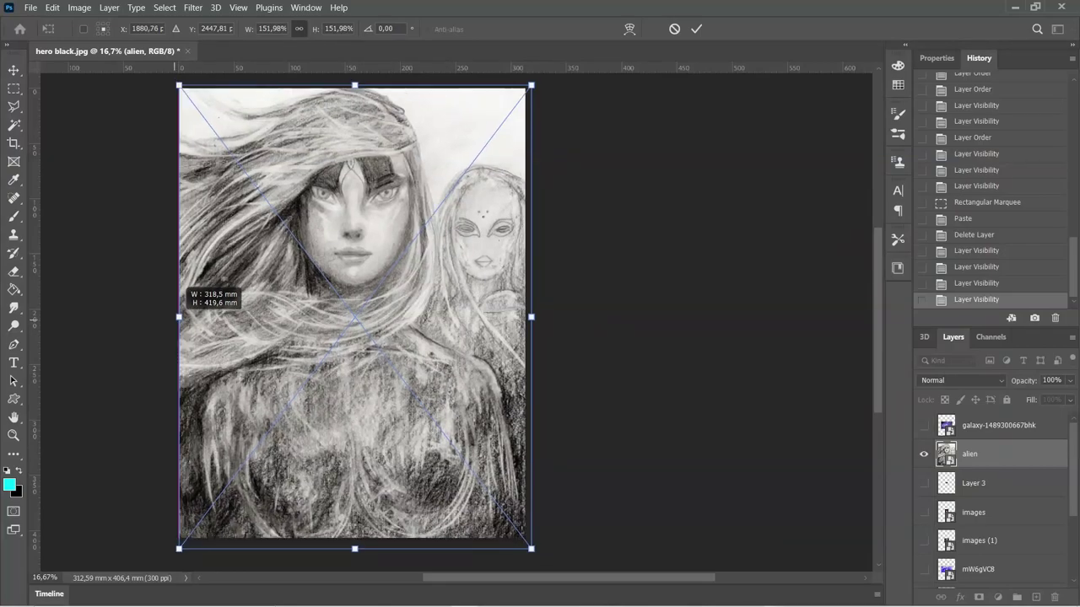
drag(178, 317, 178, 319)
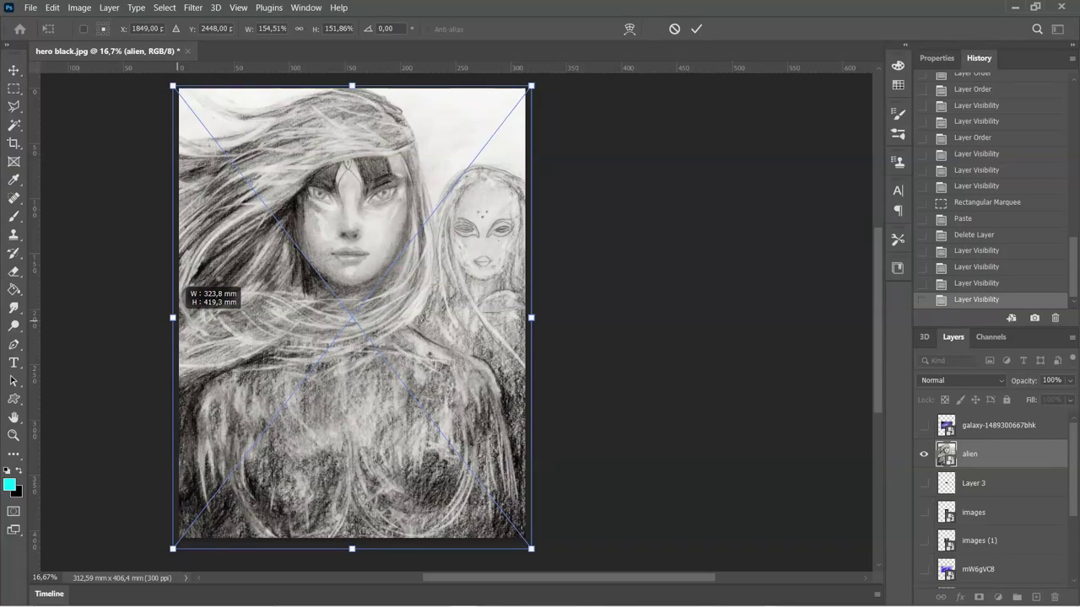
drag(180, 319, 178, 318)
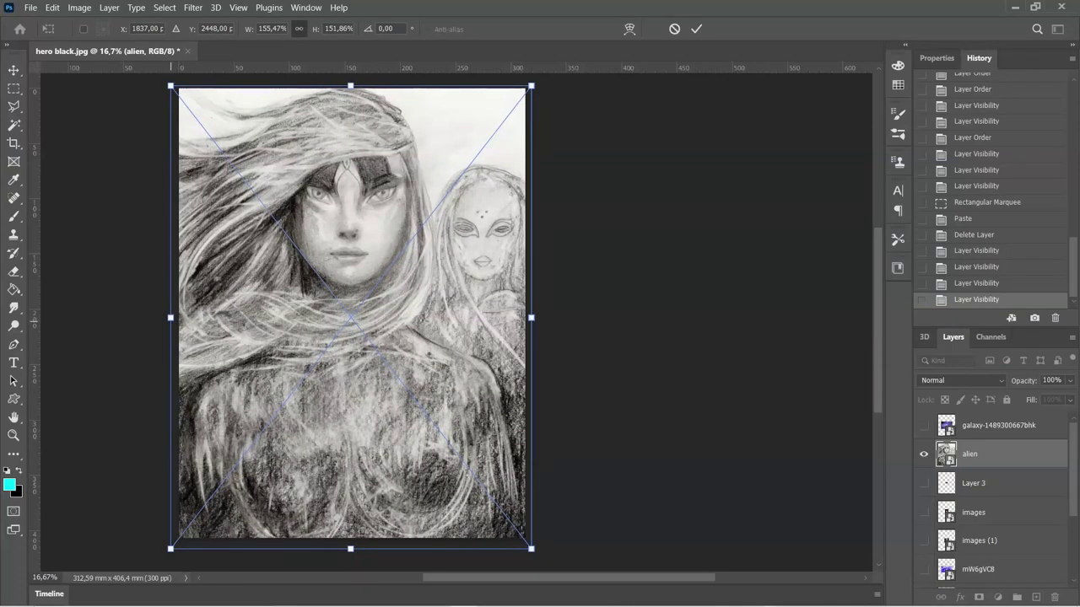
key(Return)
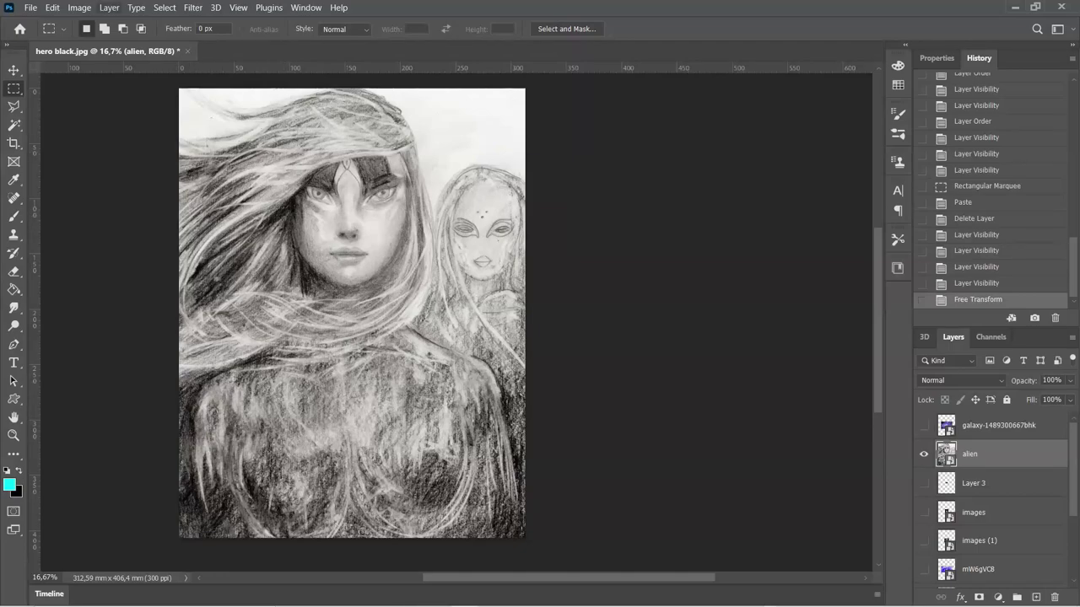
Apply Brightness/Contrast to the alien layer with contrast 40 and brightness -9
click(108, 8)
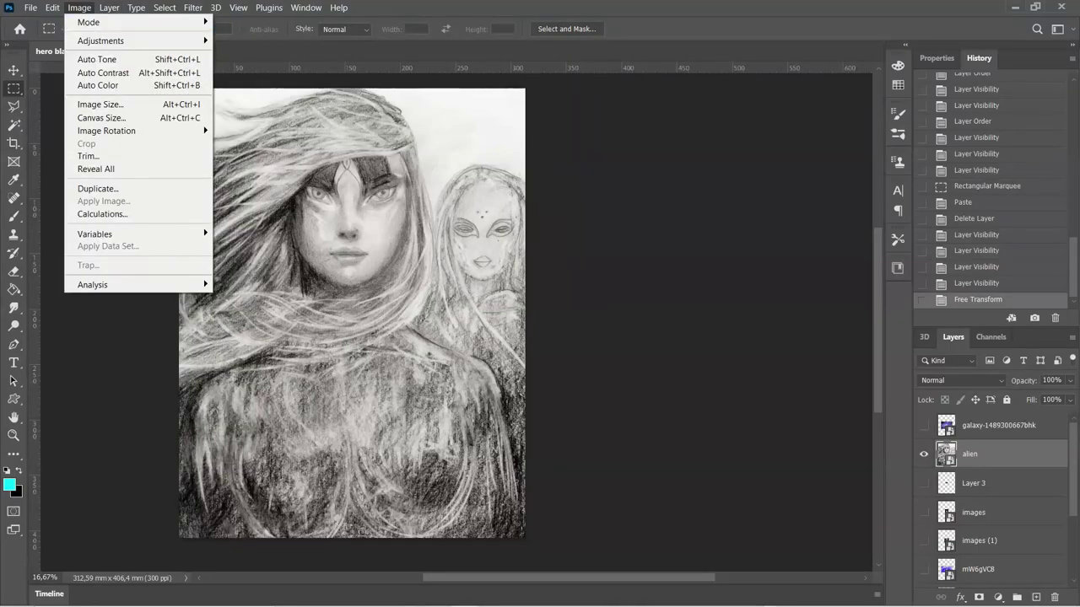
click(261, 40)
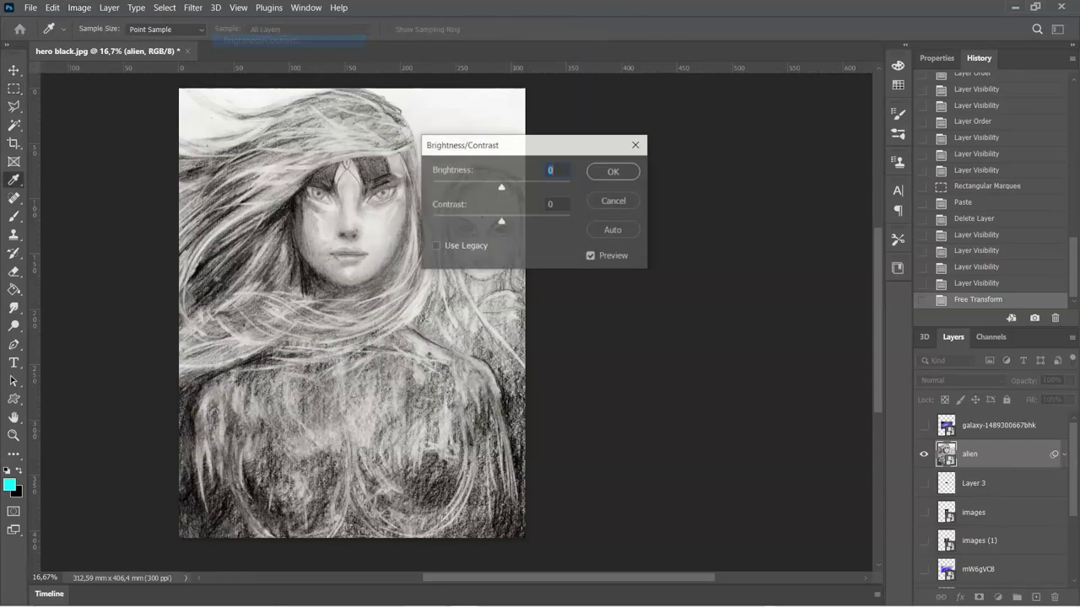
key(shift+Up)
text(5)
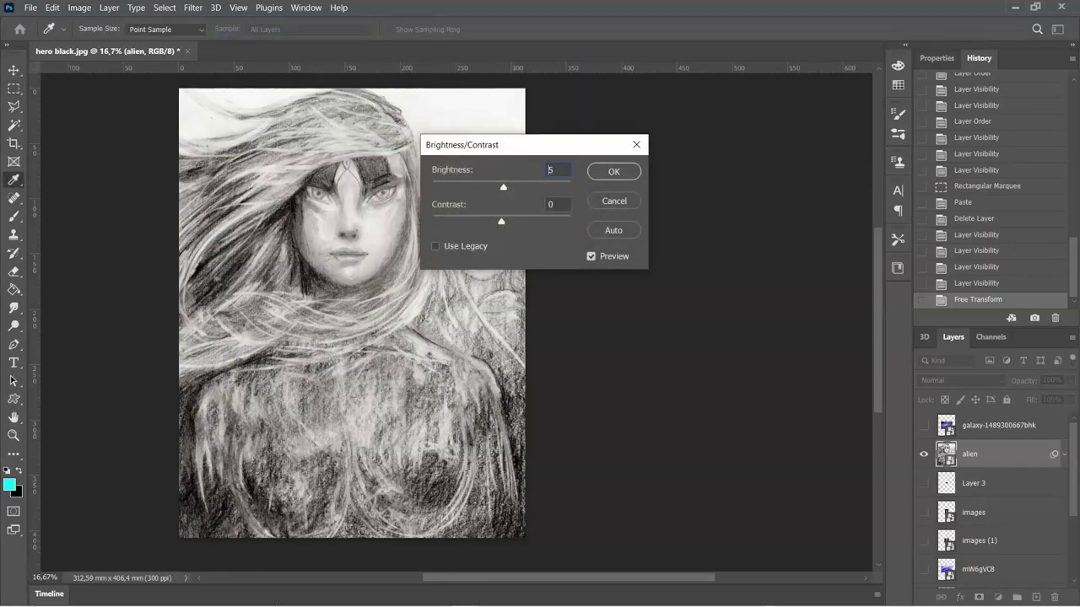
key(shift+Up)
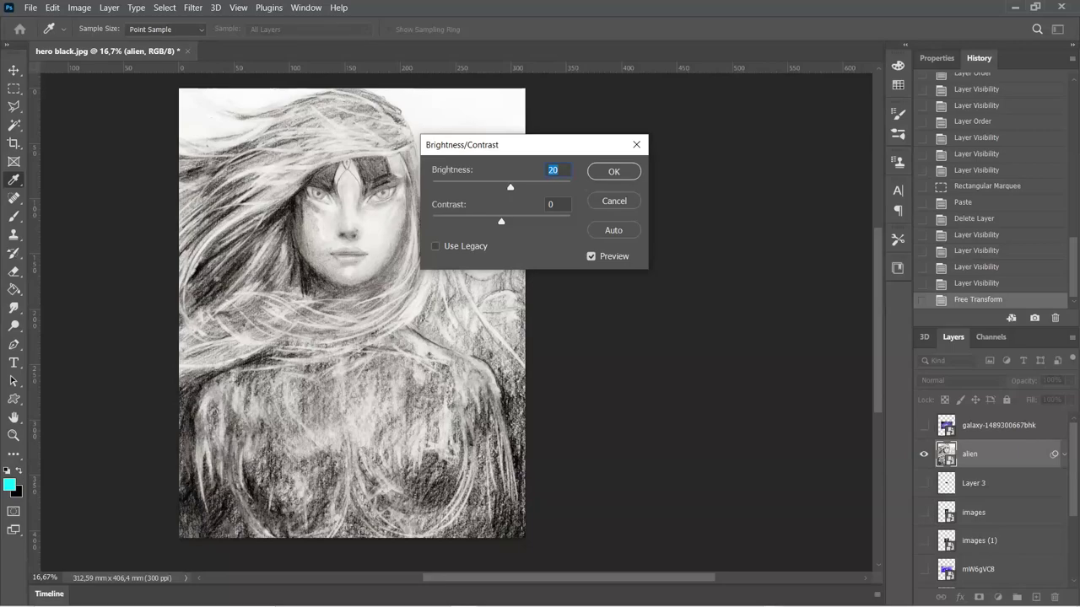
drag(501, 221, 518, 222)
mouse_move(506, 144)
mouse_down()
mouse_move(679, 173)
mouse_move(609, 142)
mouse_up()
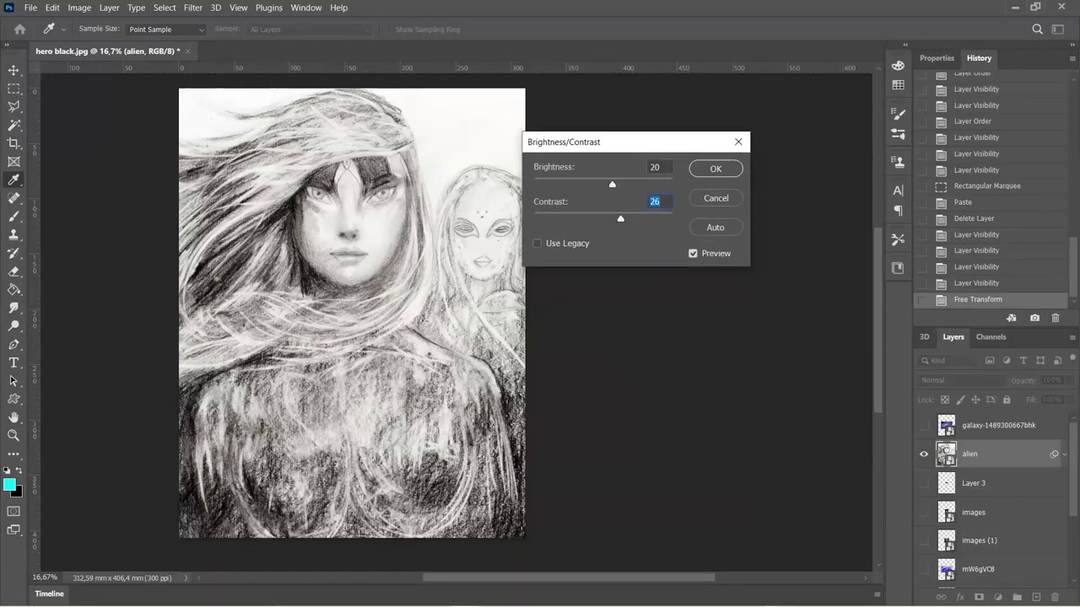
text(43)
key(Down)
key(Down)
key(Down)
drag(611, 183, 600, 184)
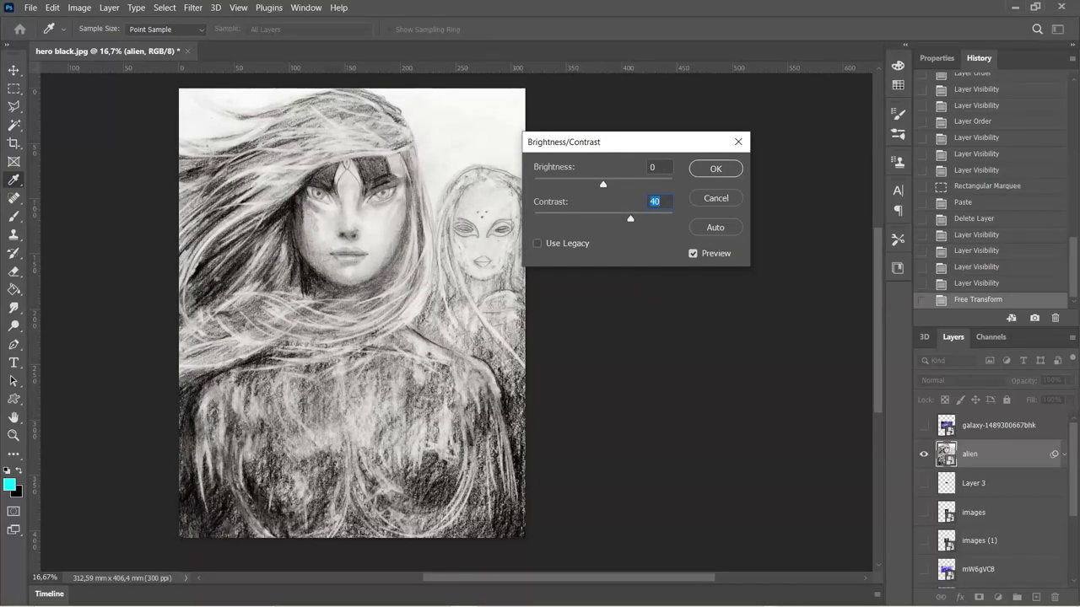
click(655, 167)
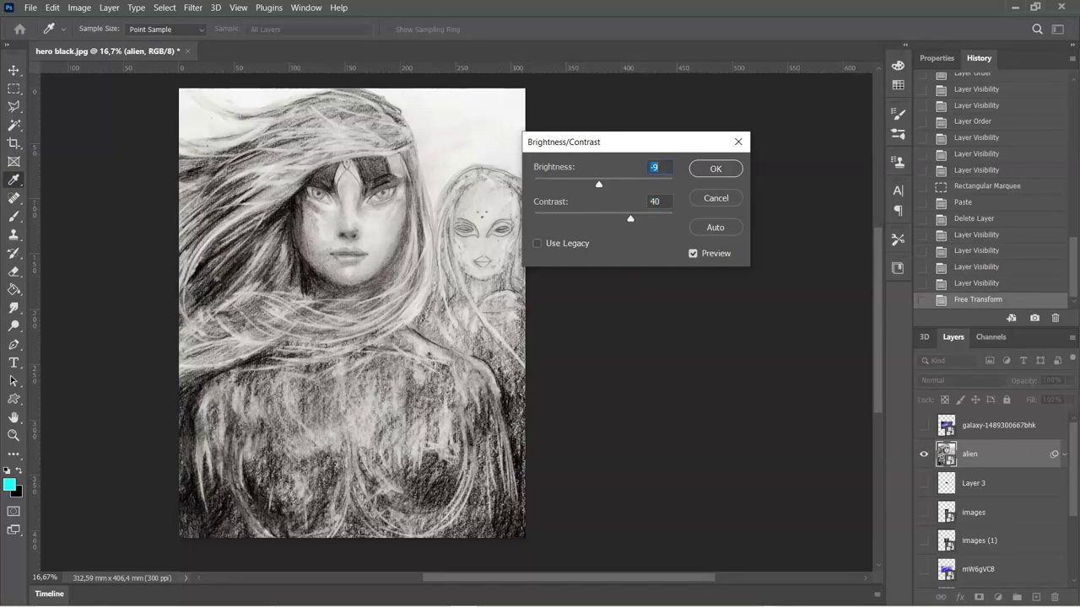
key(Return)
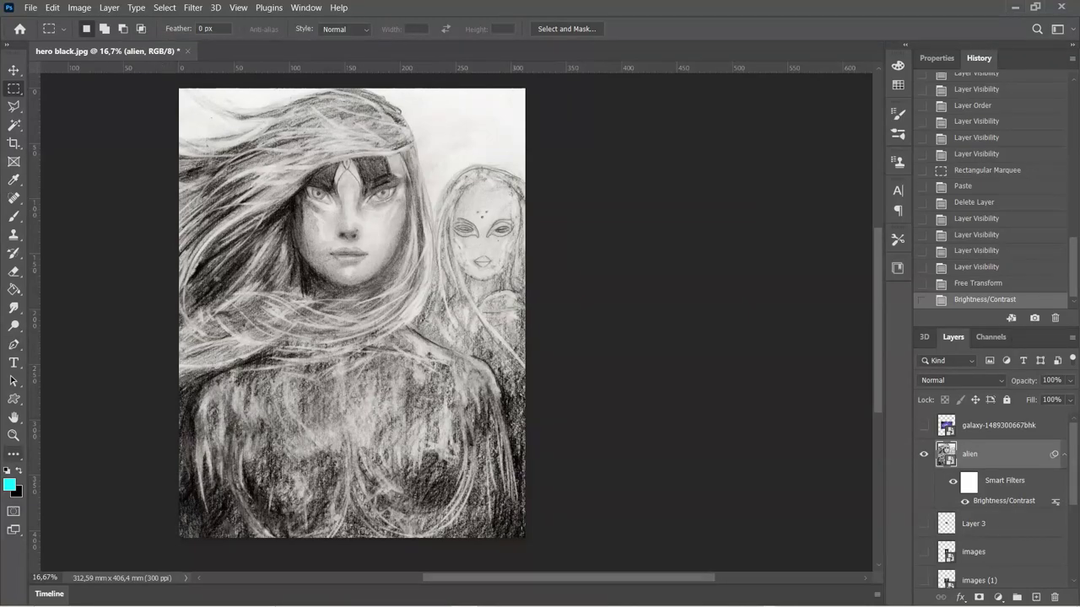
Zoom in to about 50% on the front woman's face and select the Smudge tool
key(z)
click(299, 189)
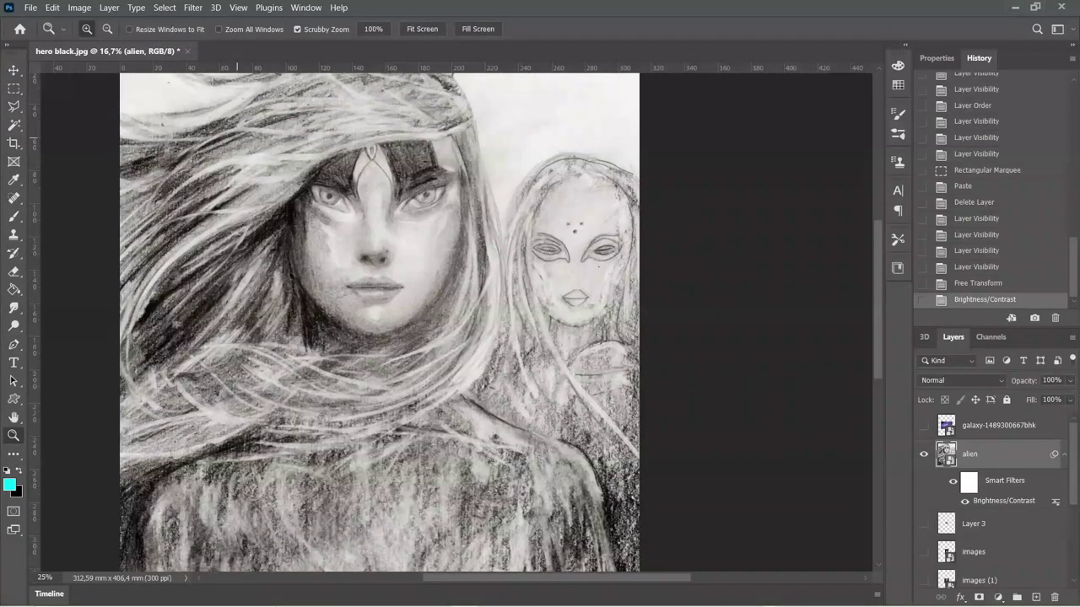
click(300, 189)
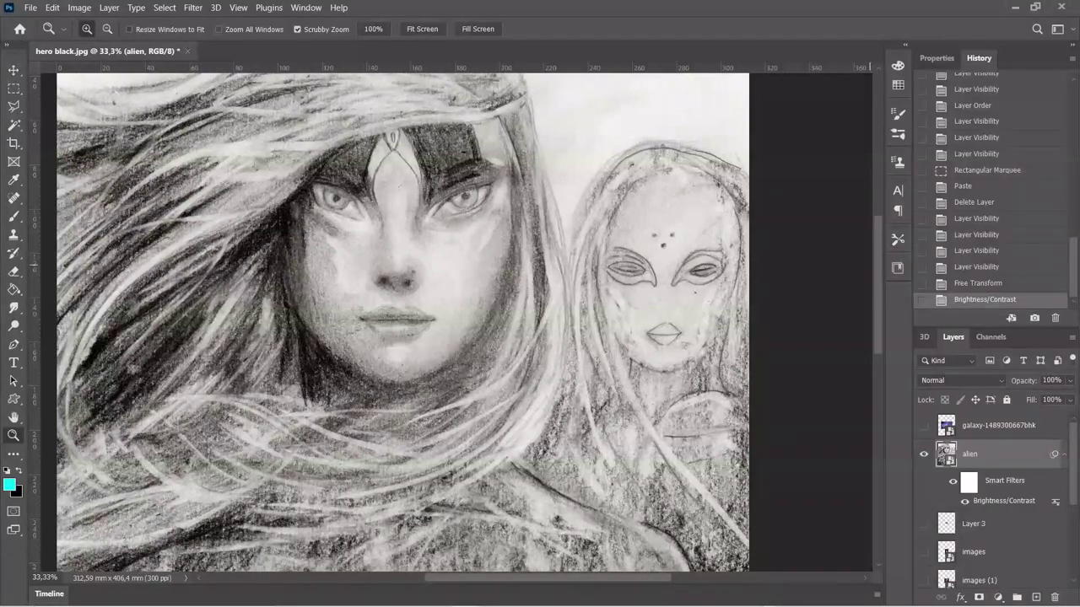
scroll(402, 322, up, 3)
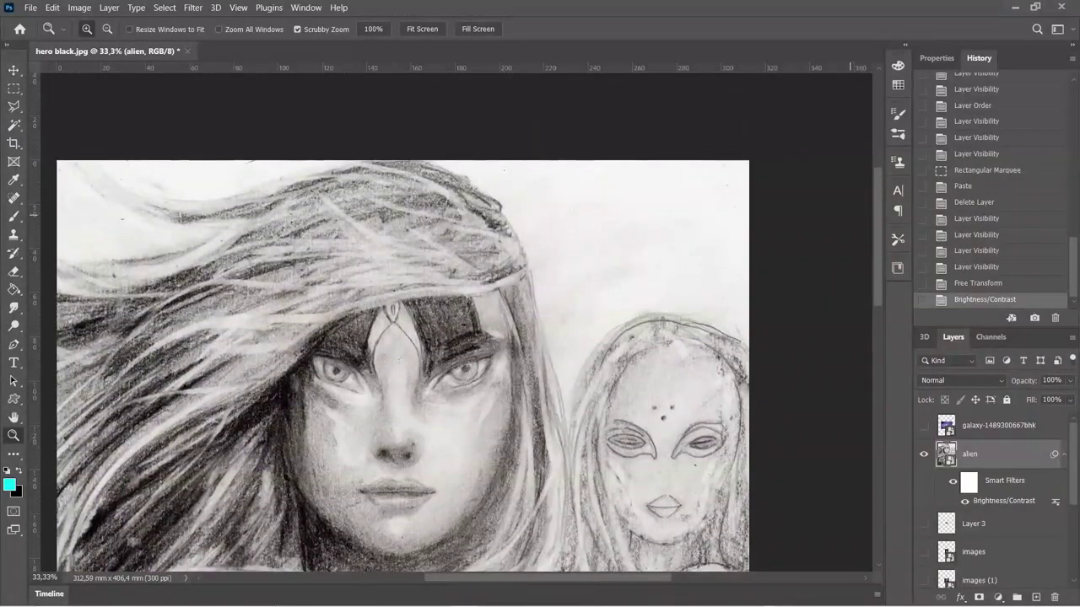
scroll(403, 322, down, 1)
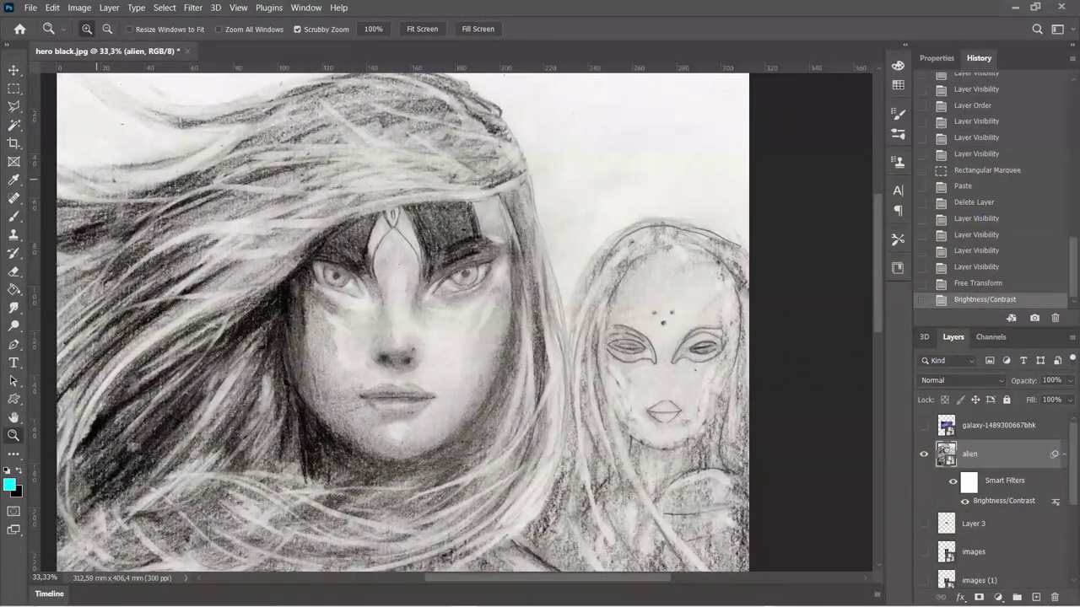
click(118, 165)
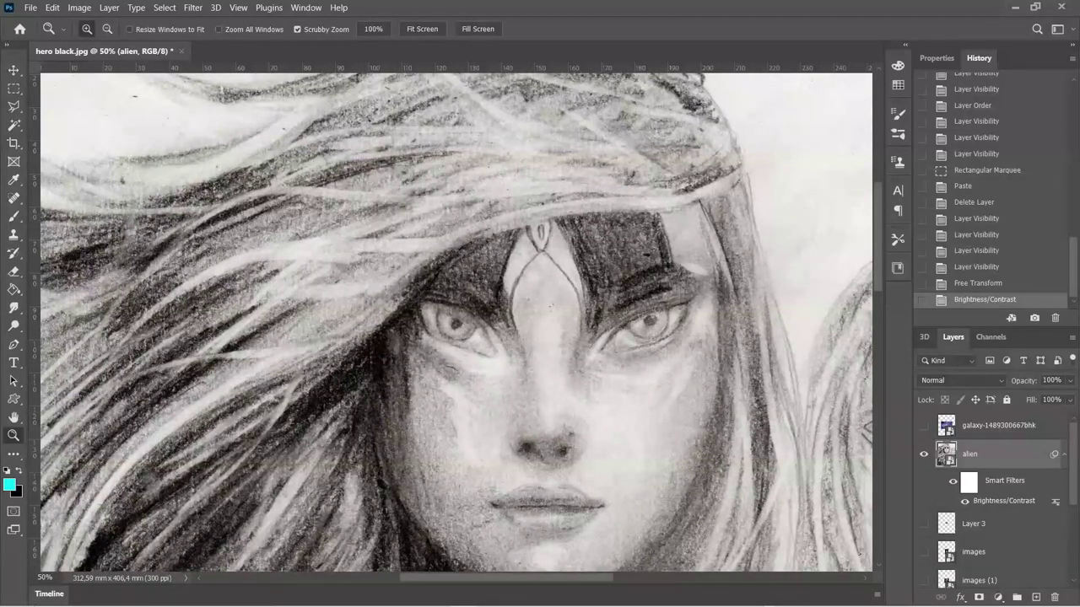
scroll(456, 323, up, 3)
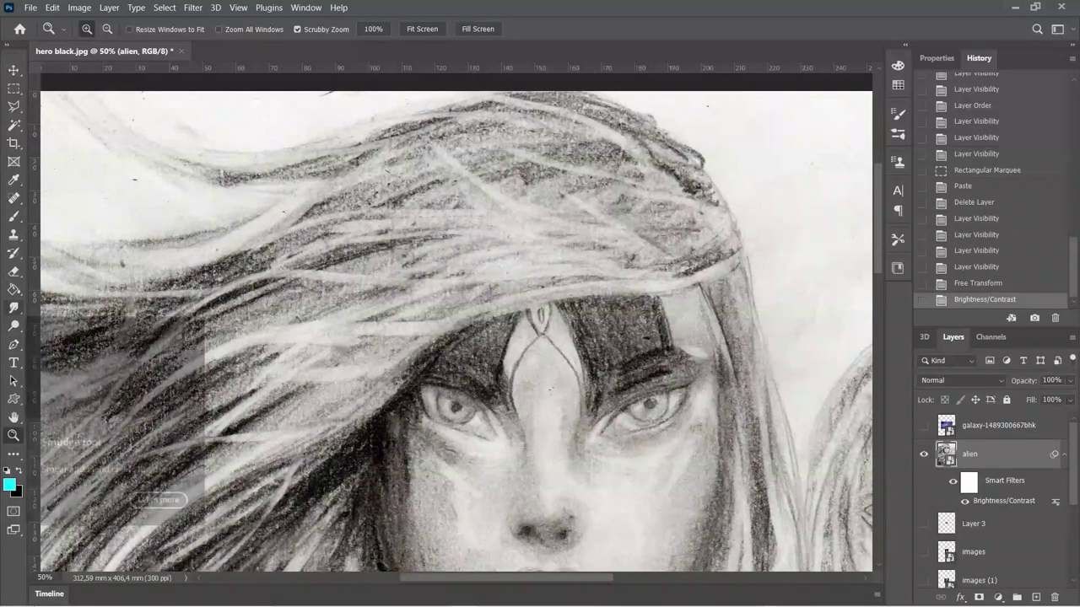
click(14, 308)
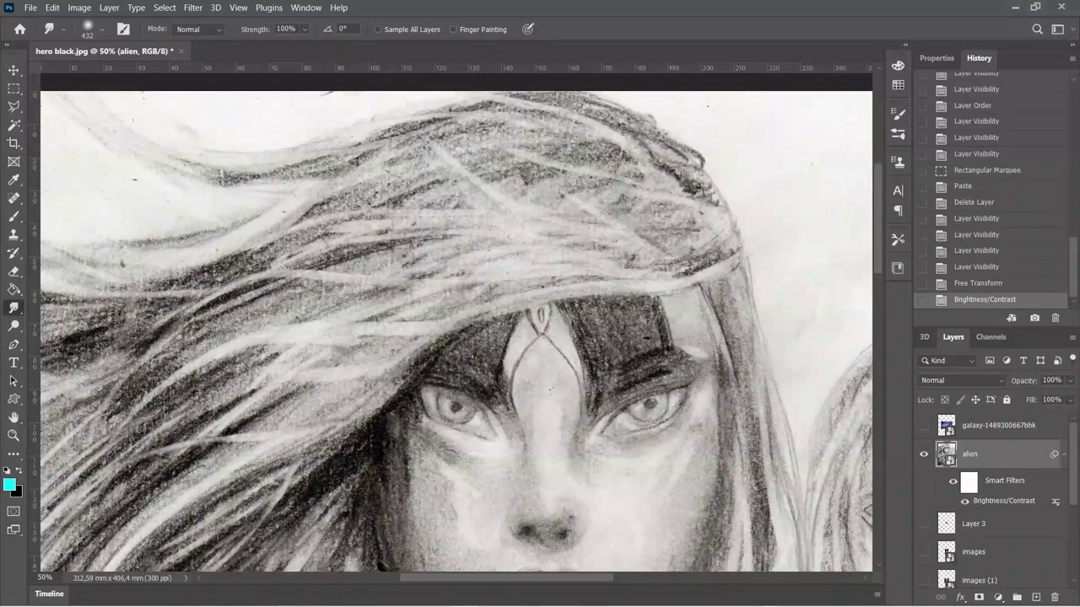
Select all, copy merged and paste as Layer 4, then hide the original alien layer
click(165, 8)
click(165, 19)
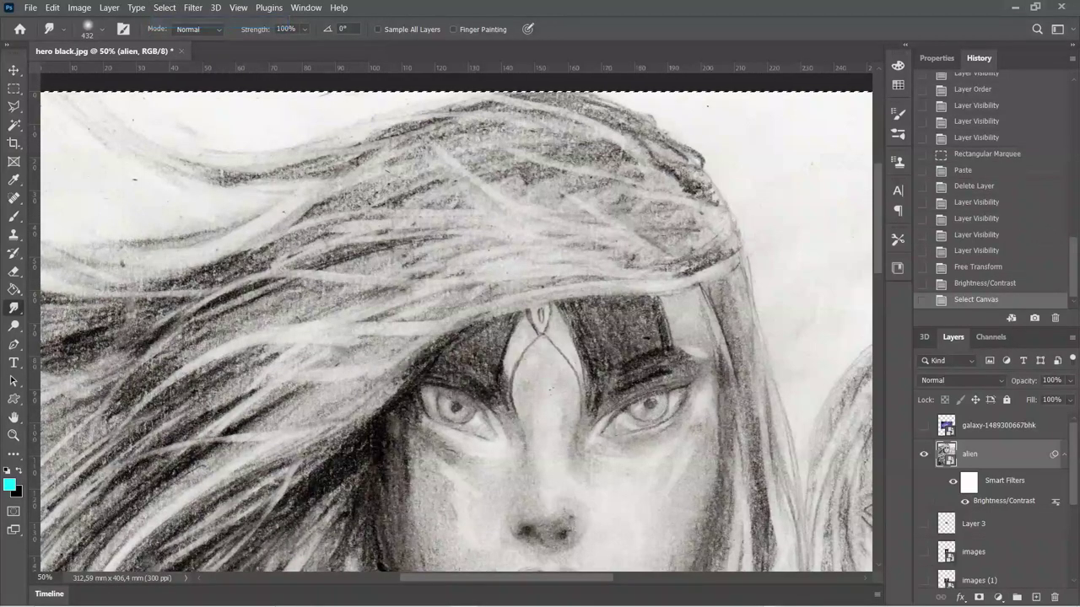
click(53, 8)
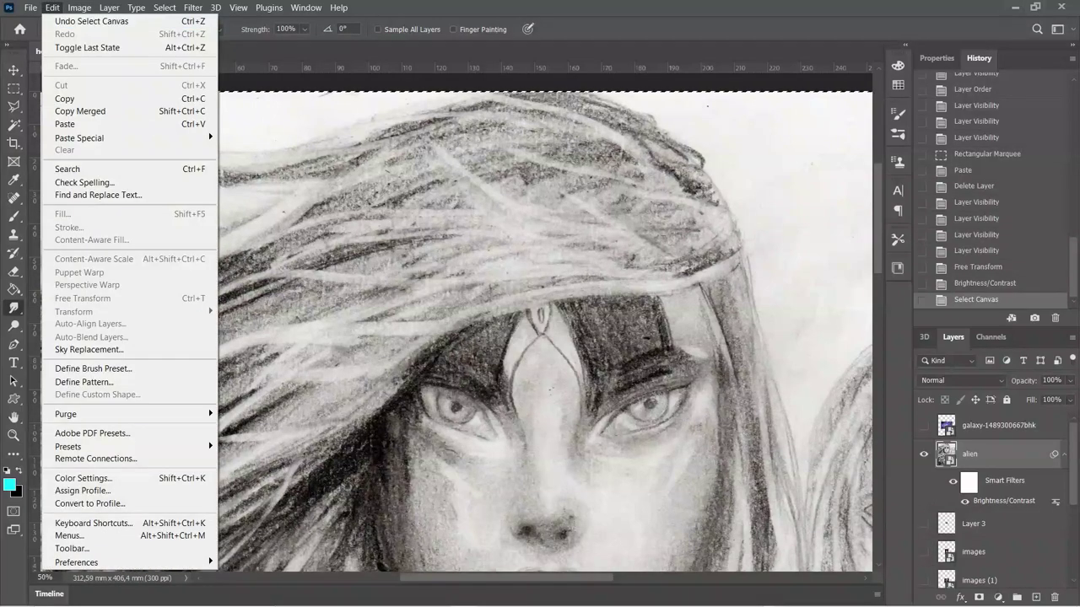
click(64, 98)
click(52, 7)
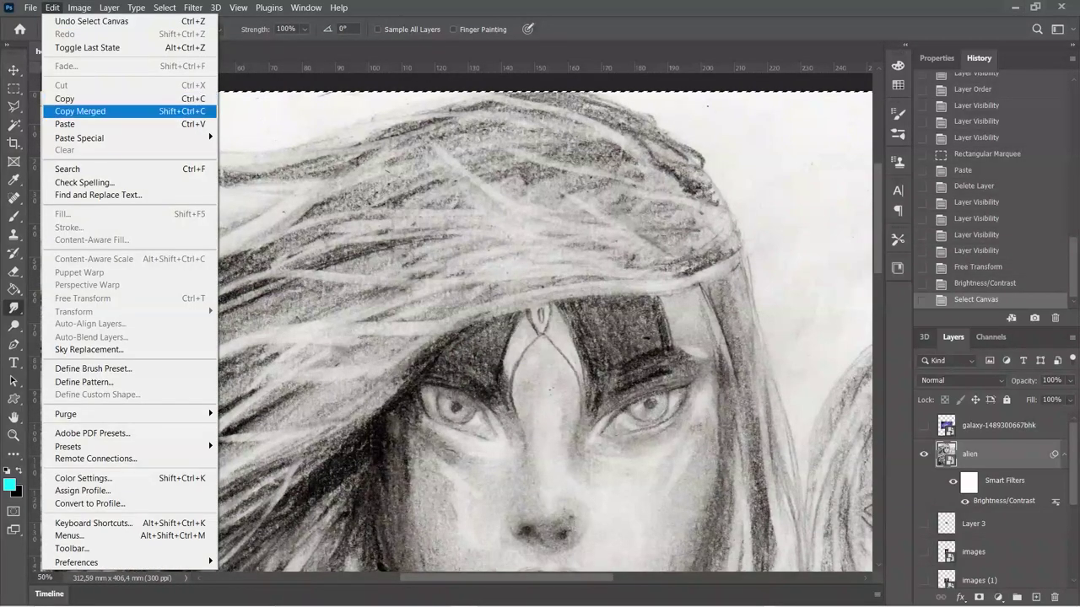
click(65, 124)
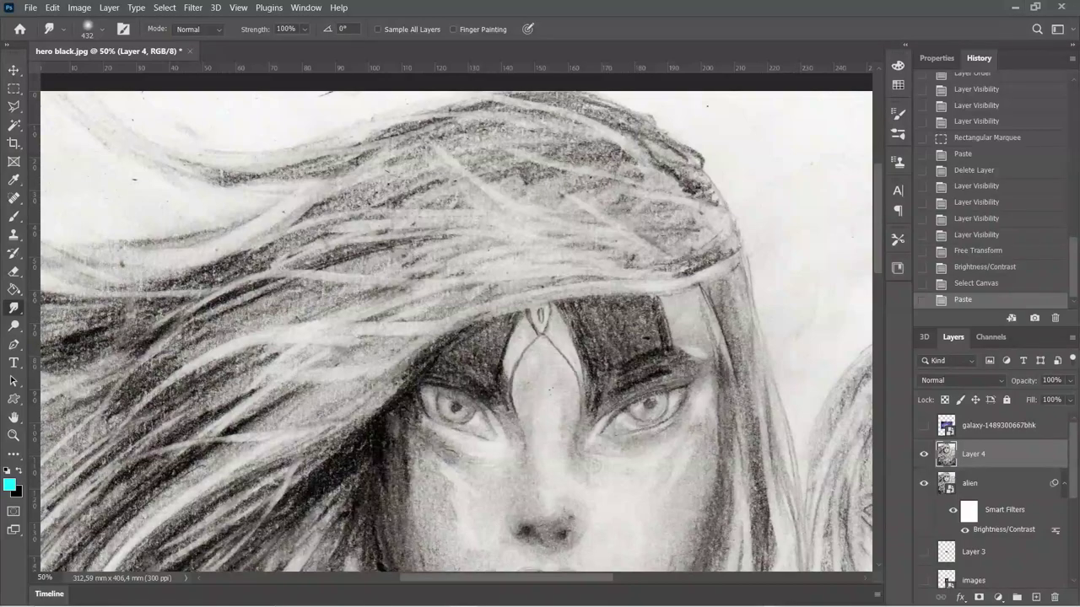
click(924, 483)
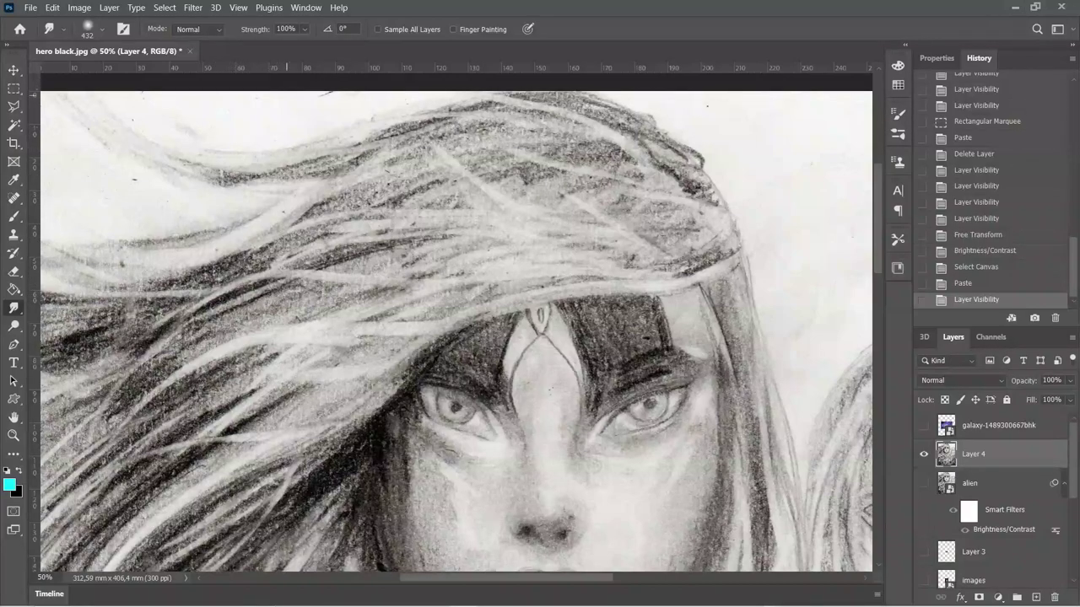
Set smudge strength to 10% and softly smudge the hair strands along the left edge
click(305, 29)
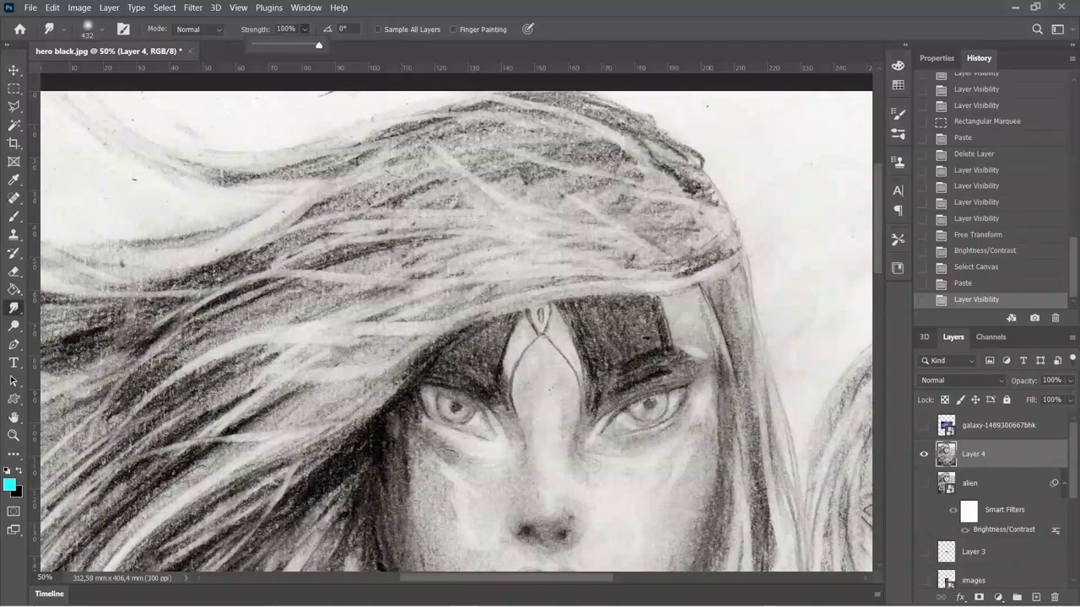
drag(319, 45, 260, 45)
key(Return)
drag(135, 264, 129, 264)
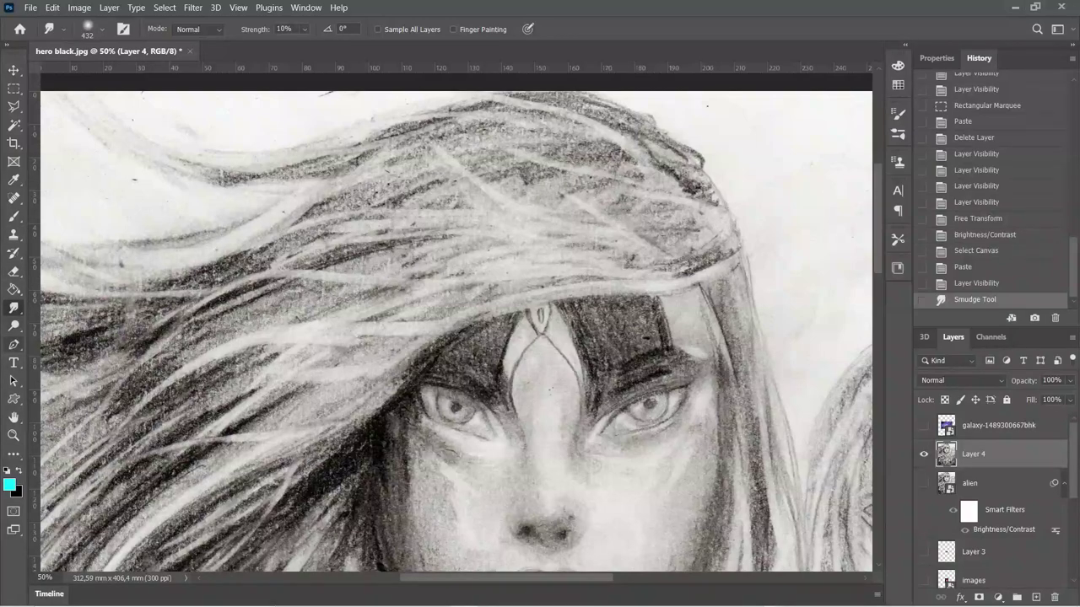
drag(169, 371, 93, 405)
click(14, 235)
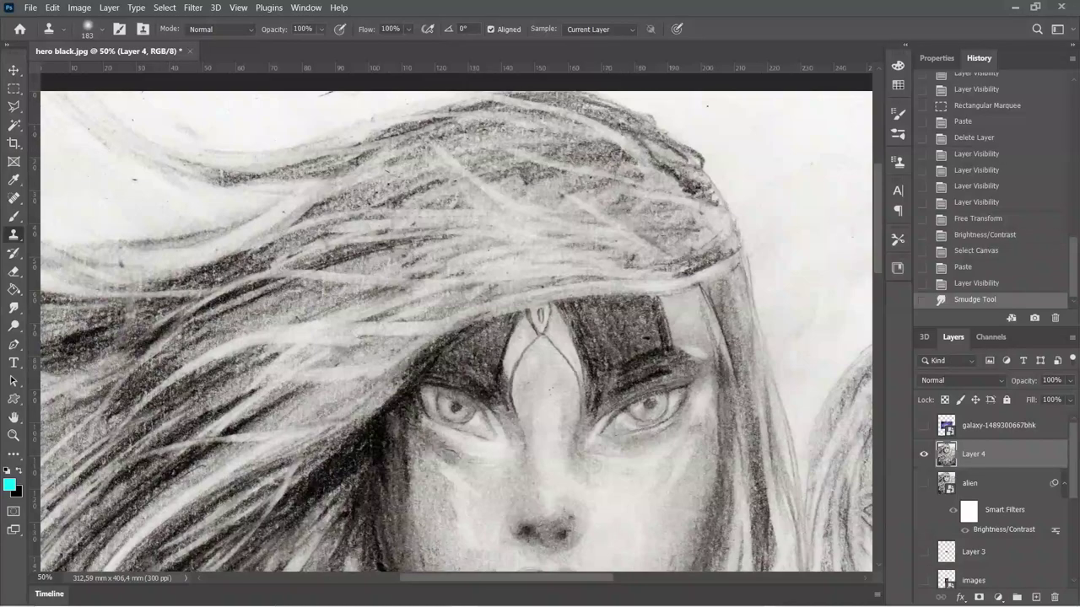
Set the Clone Stamp brush to 62 px and stamp cloned texture over several spots
click(94, 29)
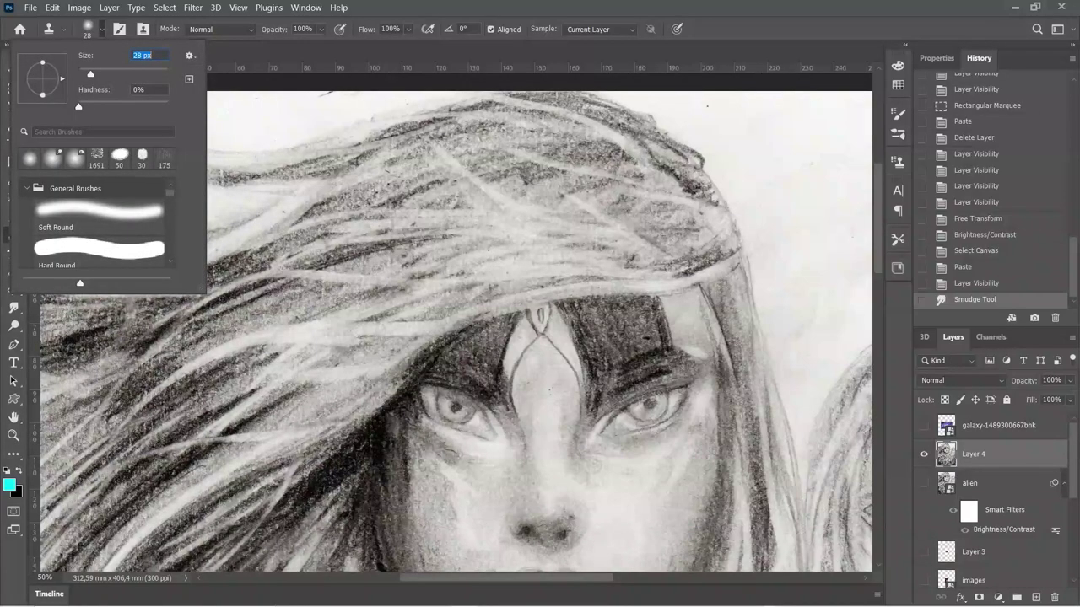
key(Return)
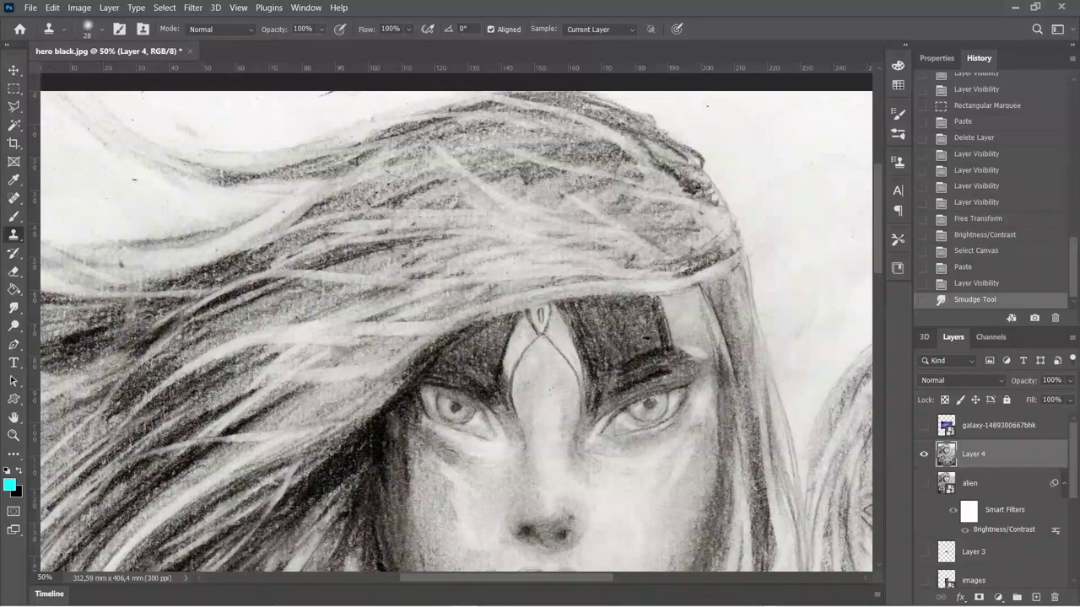
click(87, 29)
drag(90, 74, 106, 74)
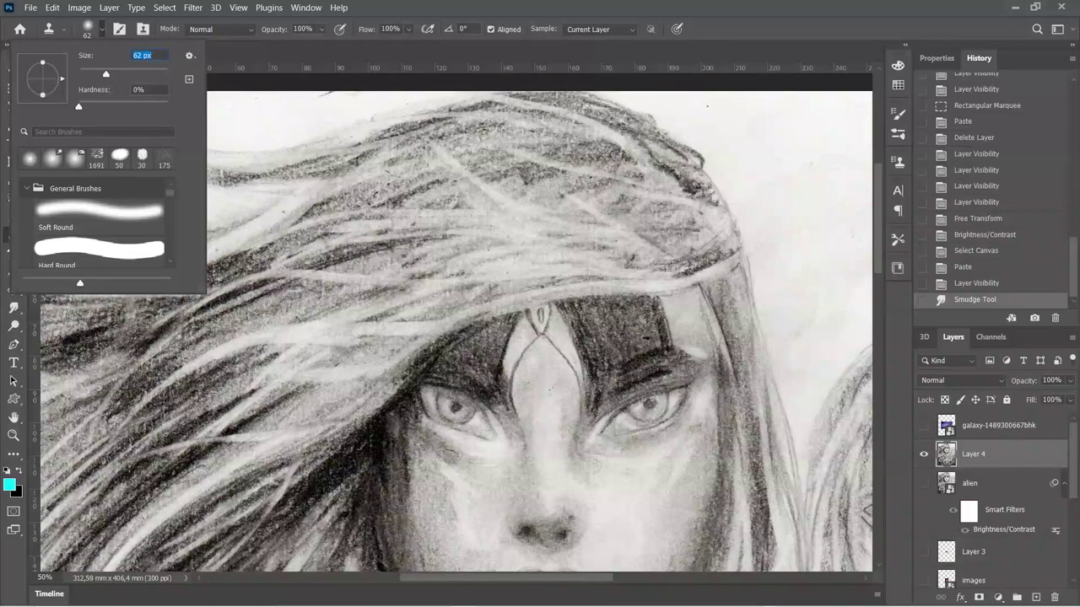
key(Return)
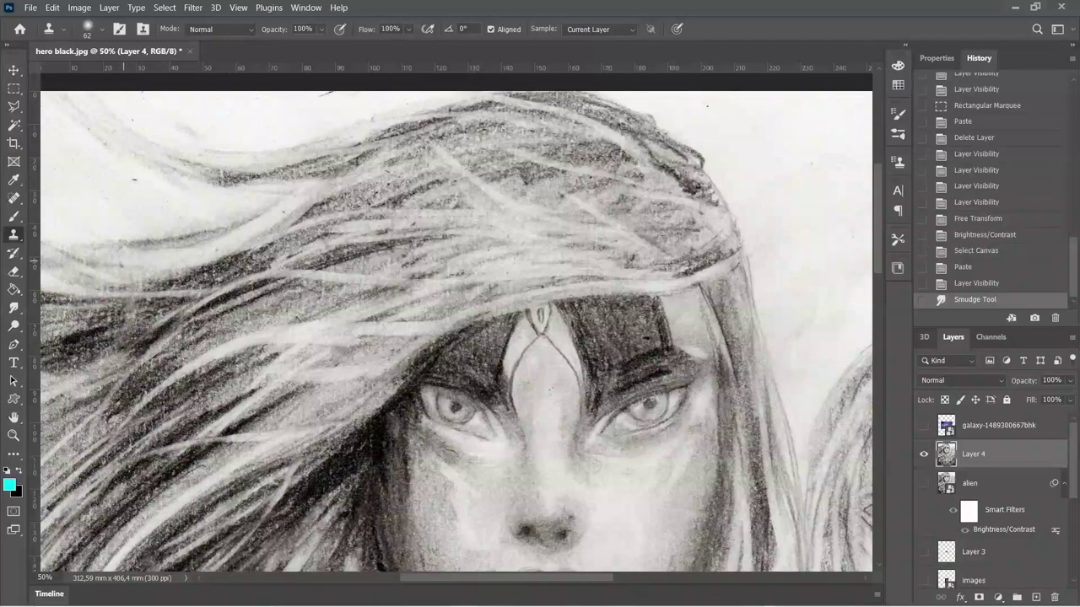
click(165, 262)
click(166, 270)
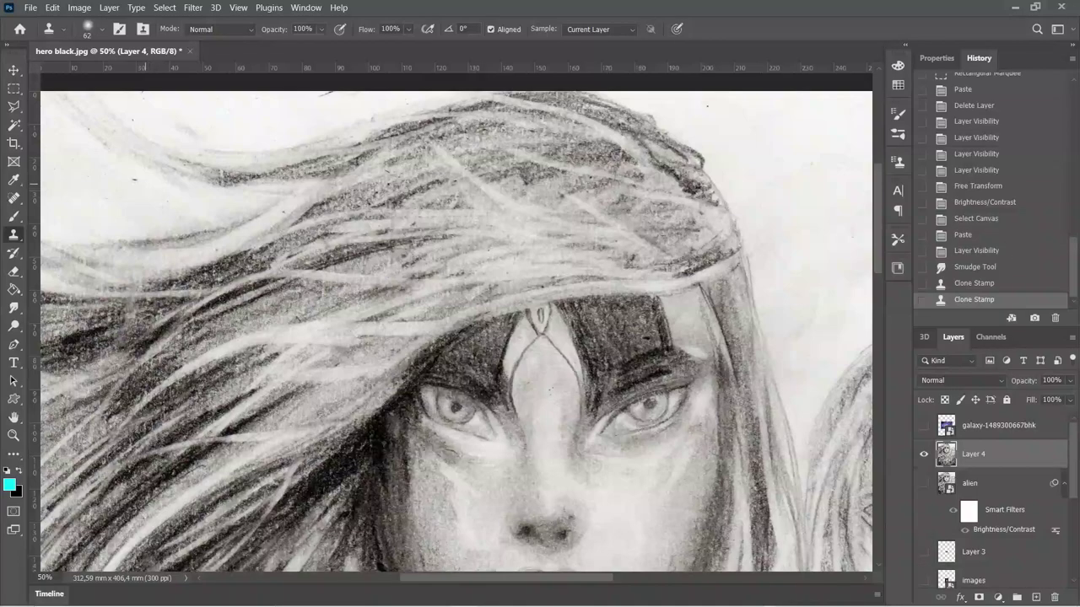
click(154, 186)
click(156, 187)
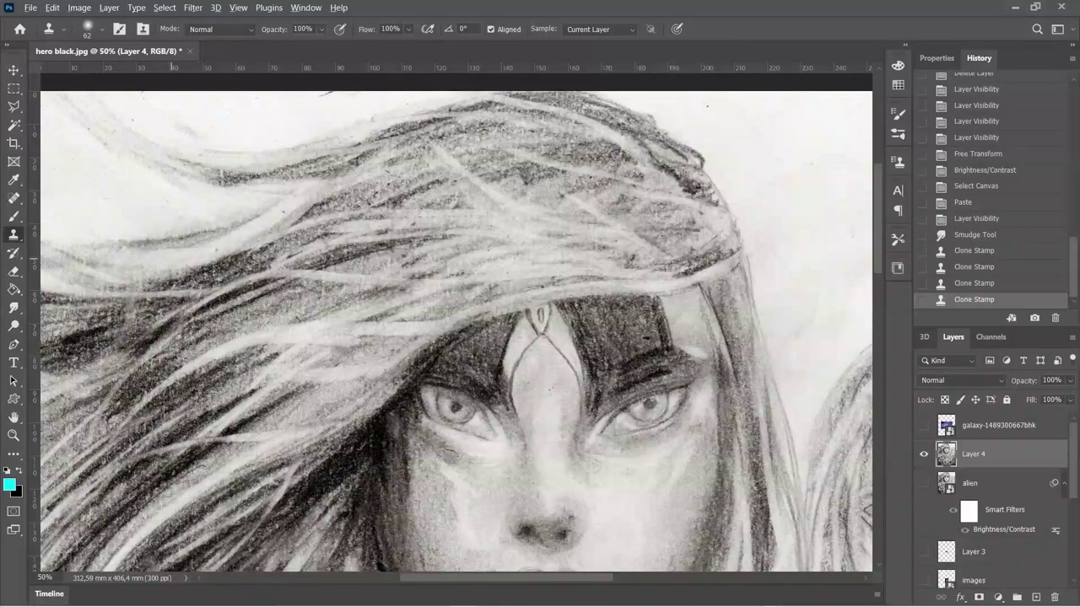
click(215, 186)
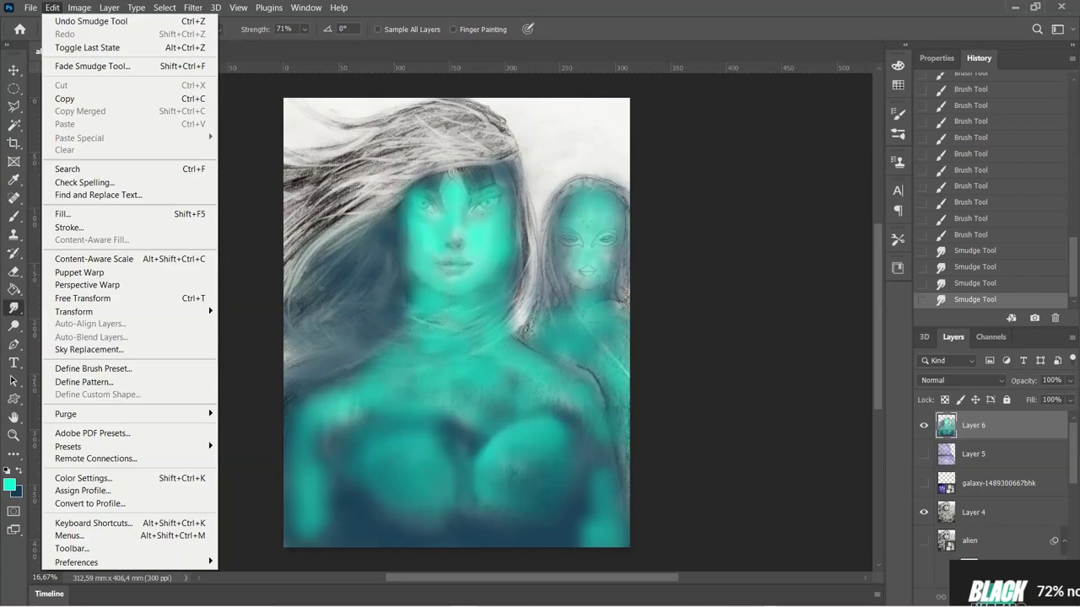
Show the Swatches panel beside the painting
key(Escape)
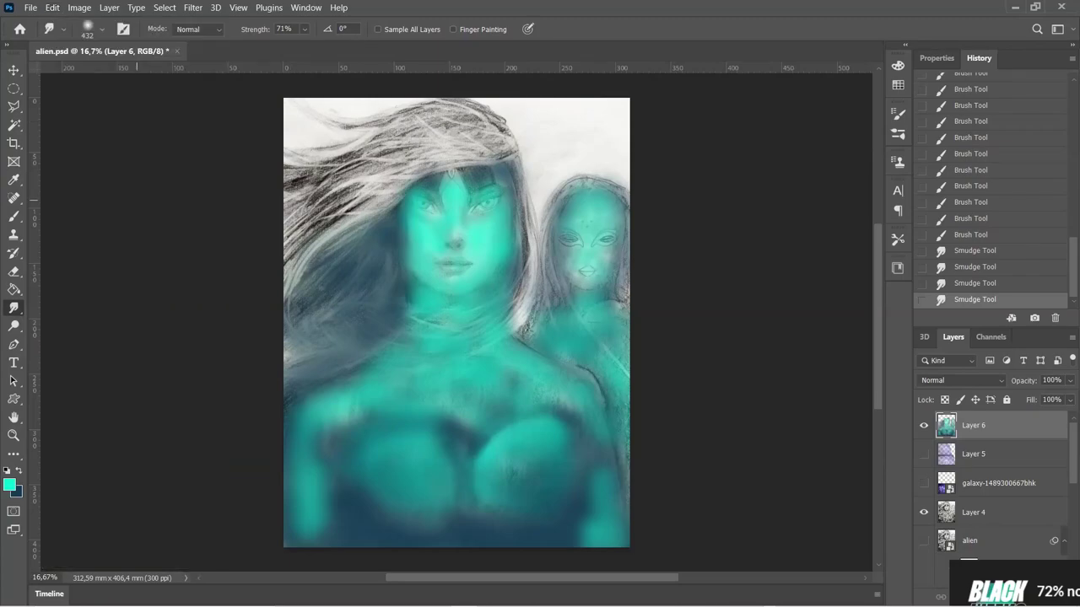
key(alt+e)
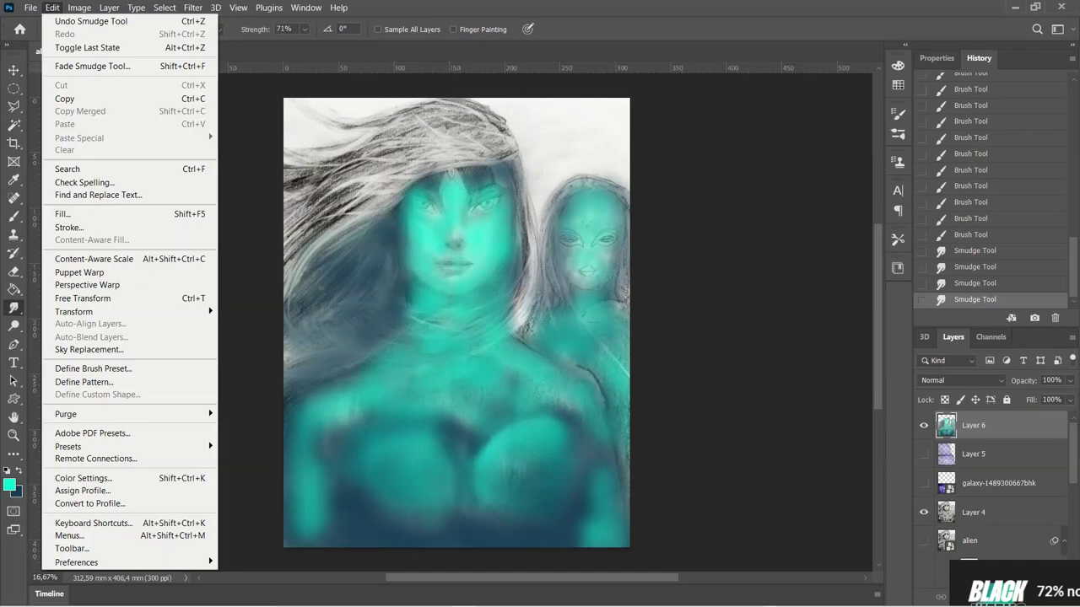
key(Escape)
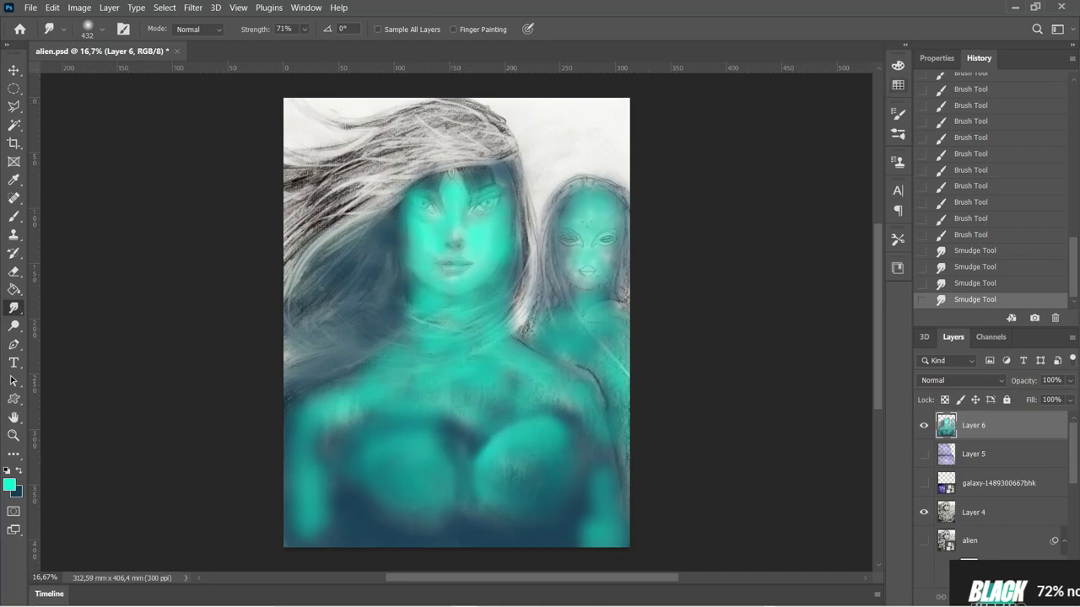
click(898, 84)
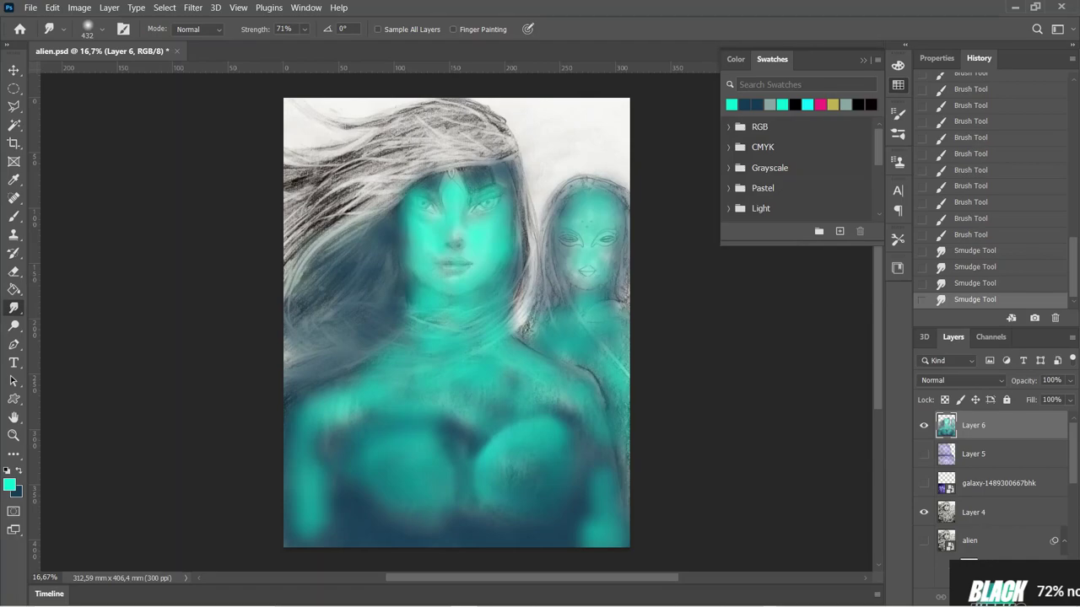
Save alien.psd and open the Alien swatch group in the Swatches panel
click(30, 7)
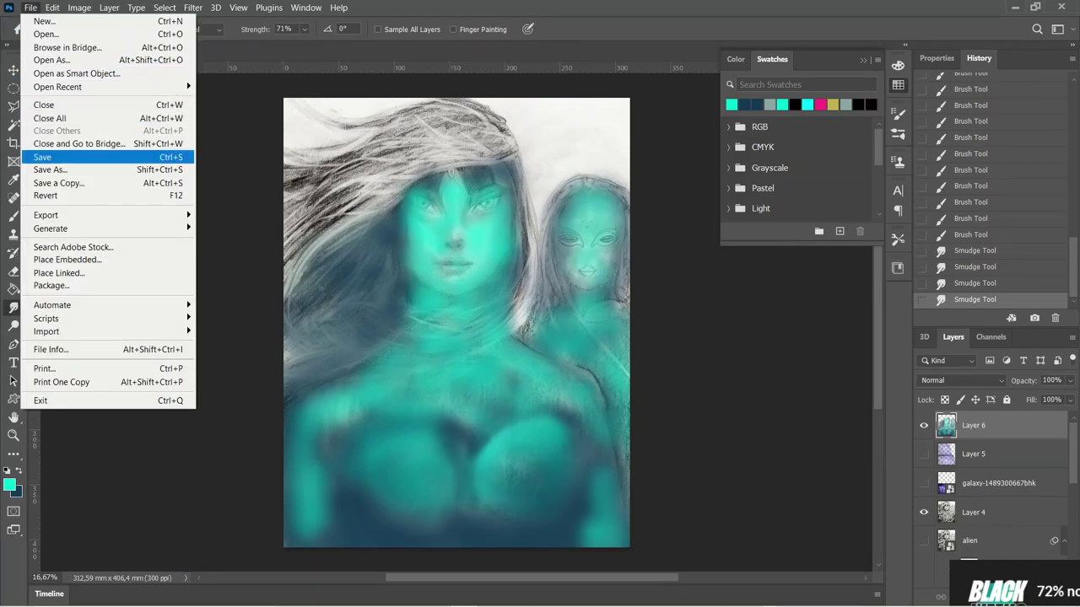
click(39, 156)
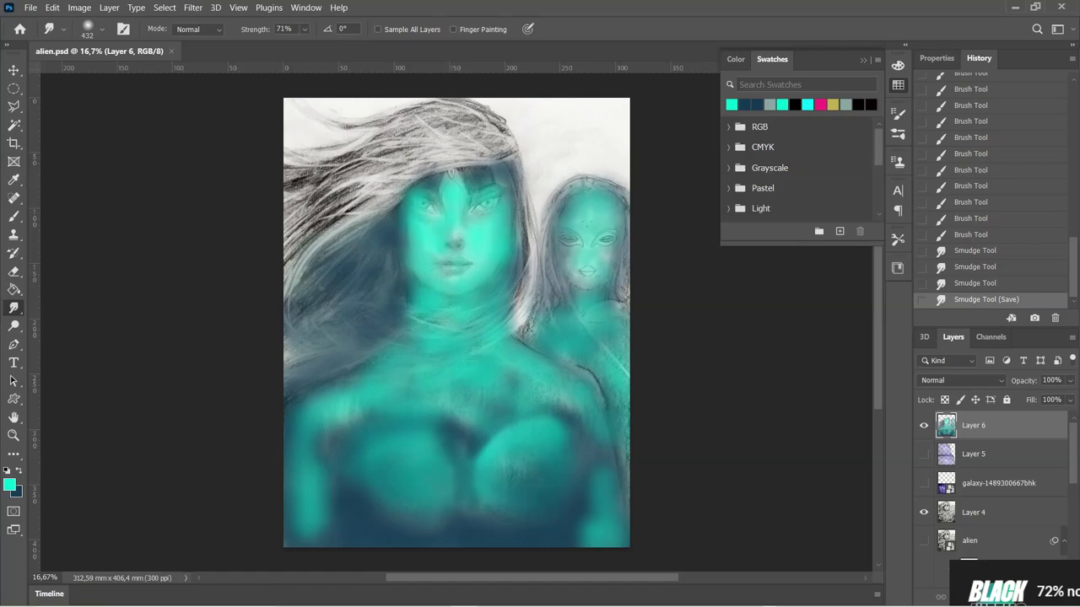
scroll(798, 169, down, 1)
scroll(797, 168, down, 2)
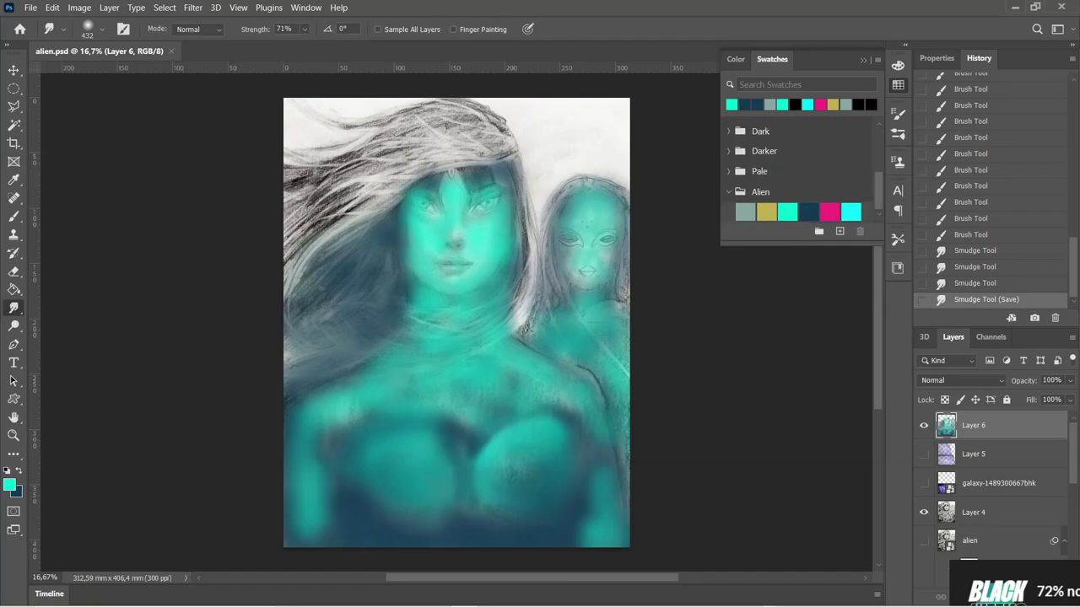
click(760, 191)
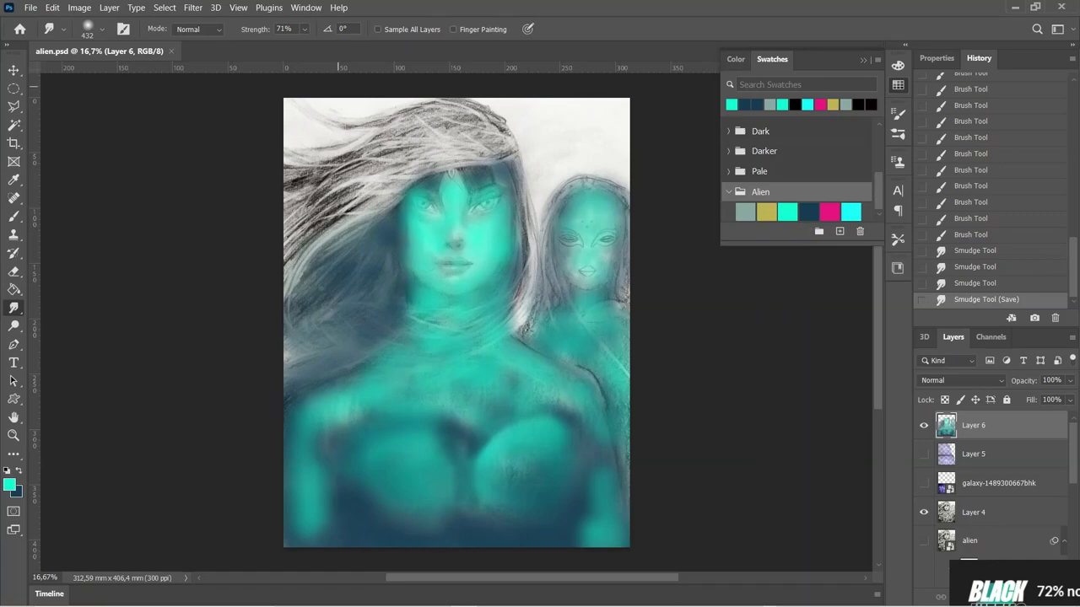
Create a new empty layer named 'tone' via Layer > New > Layer
click(109, 8)
mouse_move(118, 22)
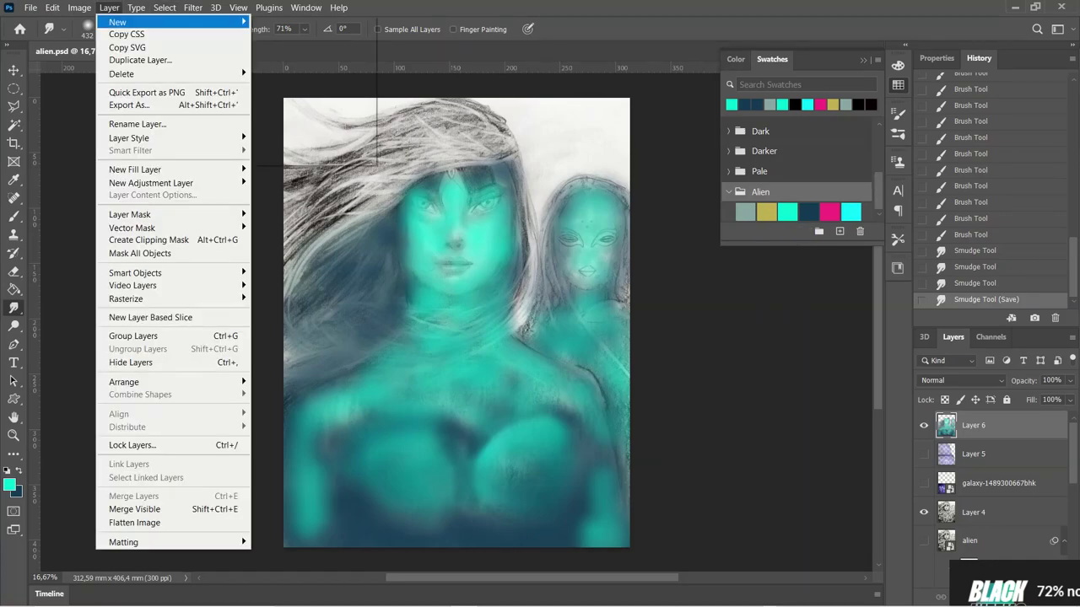
click(274, 22)
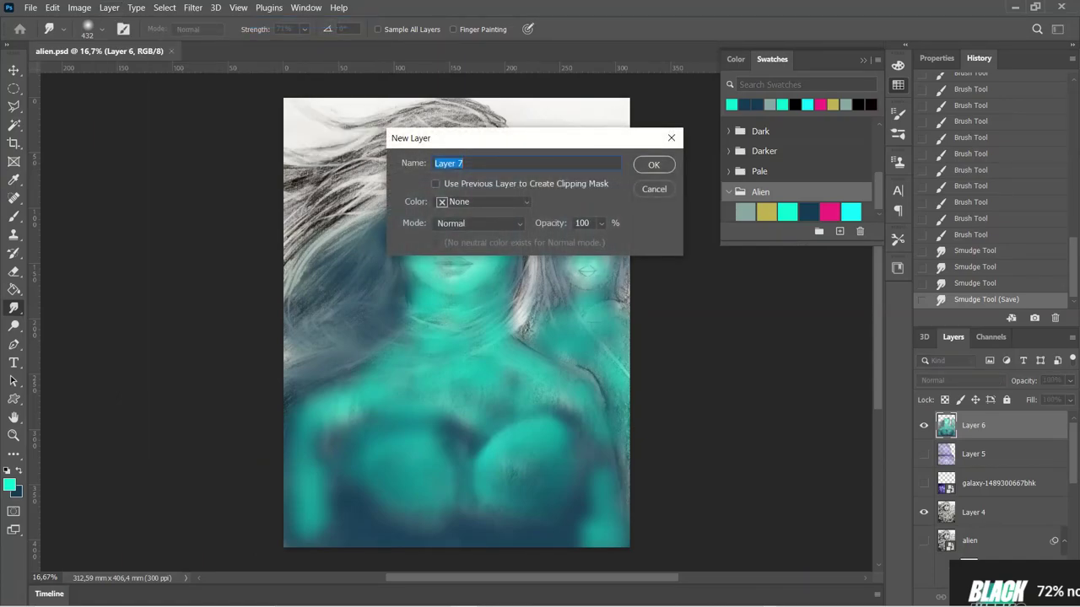
text(ton)
text(e)
click(654, 164)
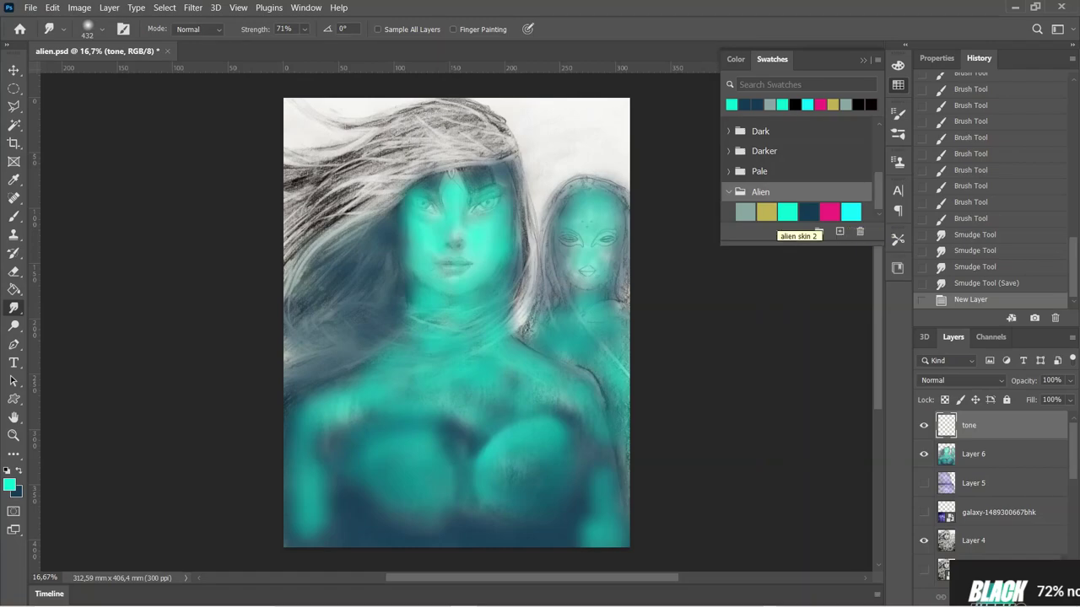
Pick the 'alien skin 2' swatch and set the Brush tool to 448 px
click(766, 212)
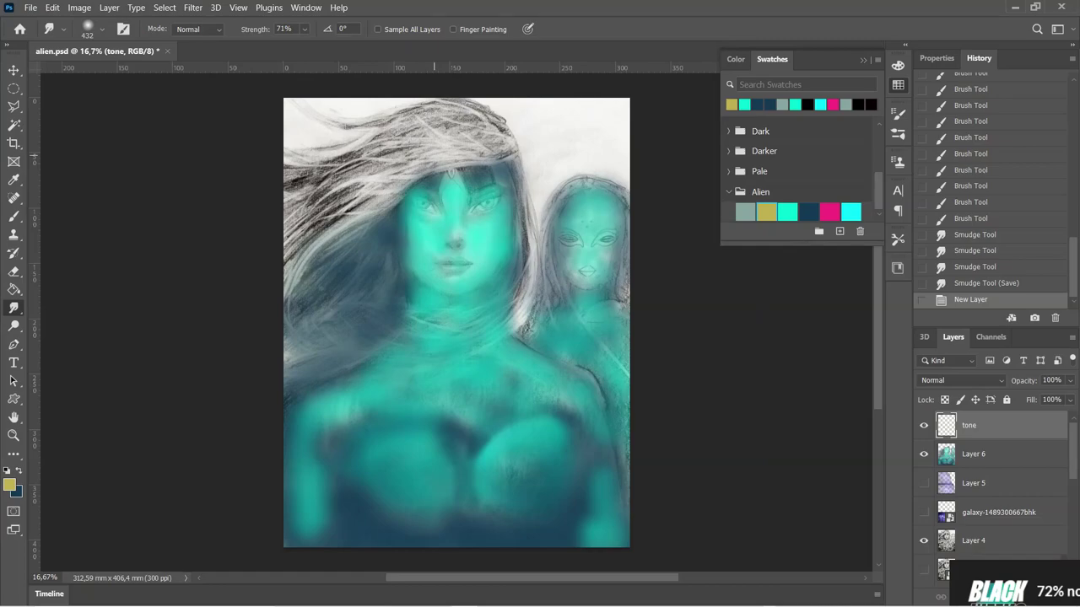
click(435, 157)
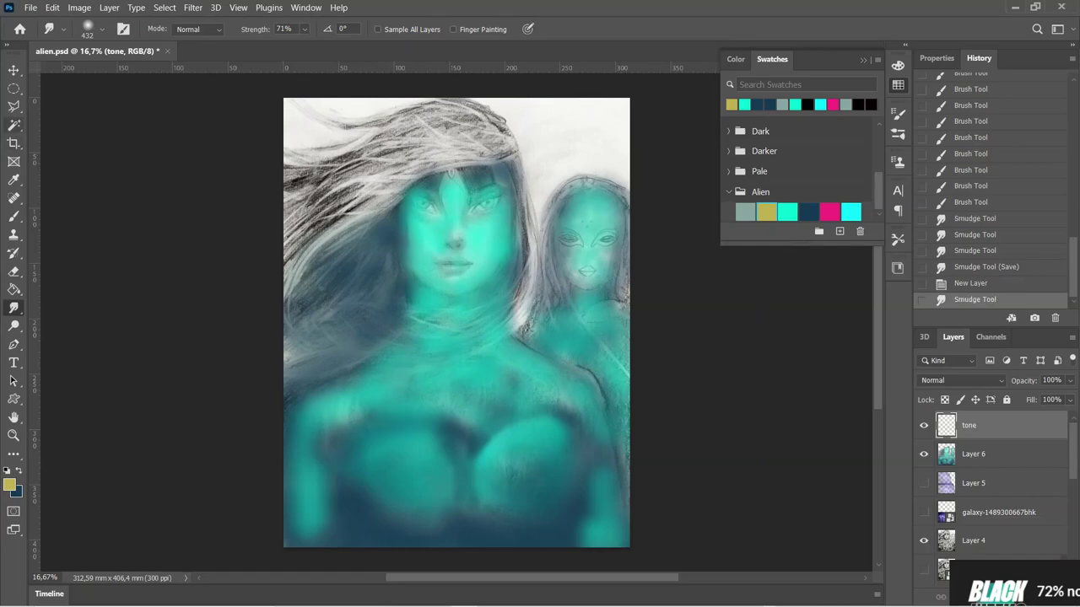
key(b)
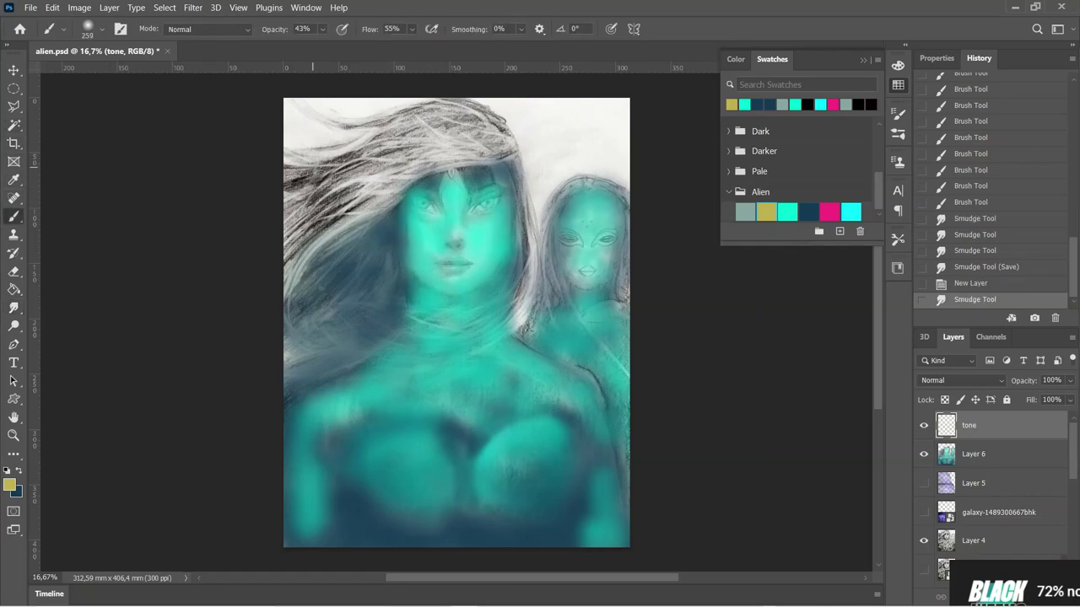
click(93, 28)
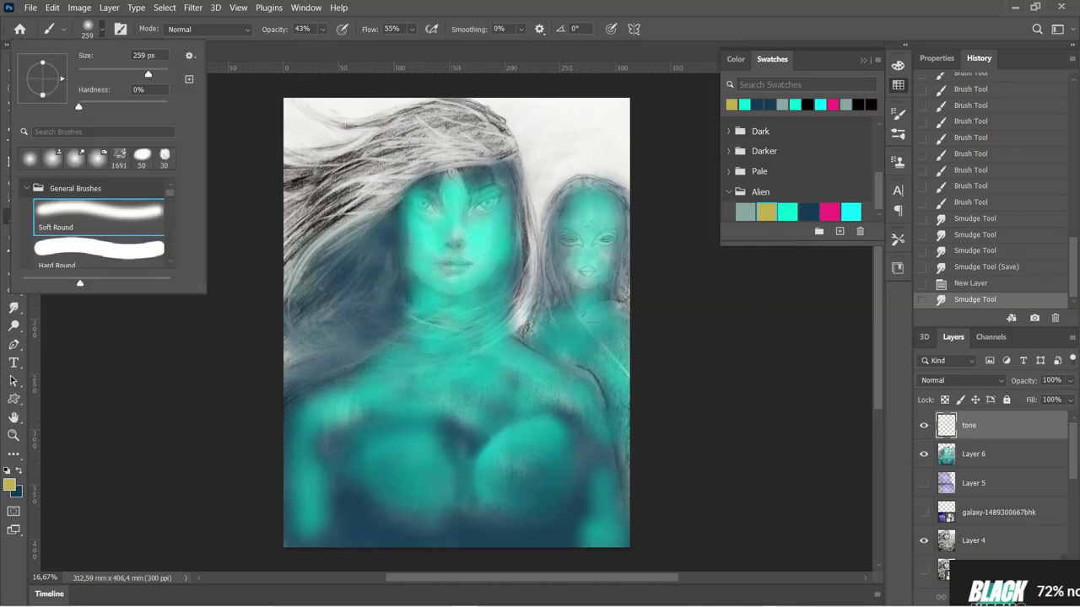
drag(149, 74, 156, 73)
key(Return)
Paint soft yellow tone over the lower-left hair and the hair left of the face
mouse_move(374, 160)
mouse_down()
mouse_move(333, 181)
mouse_move(325, 292)
mouse_up()
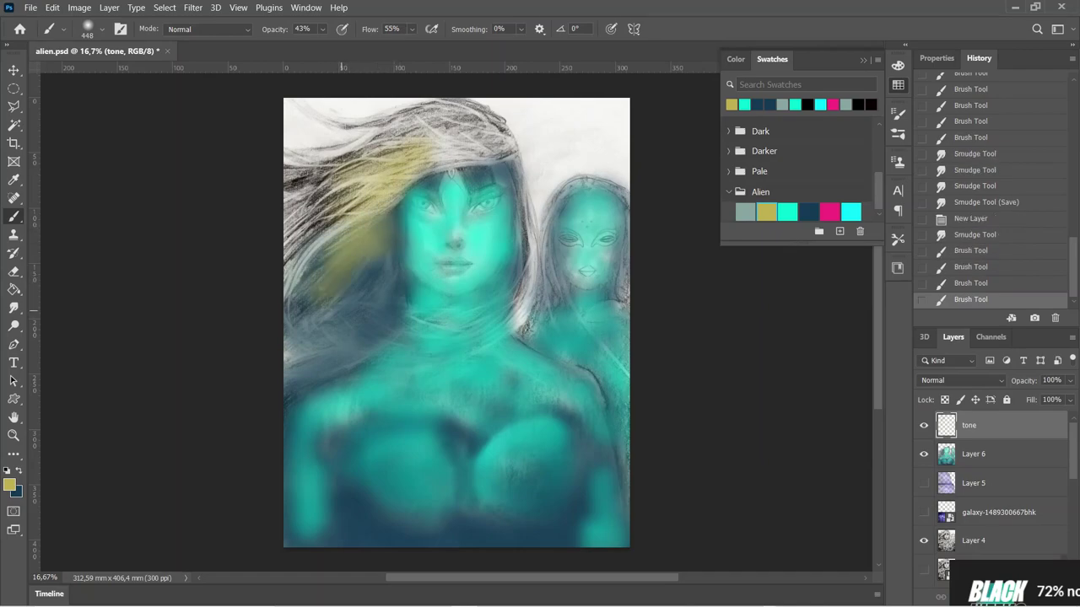
drag(388, 251, 344, 326)
mouse_move(405, 258)
mouse_down()
mouse_move(394, 235)
mouse_move(398, 207)
mouse_move(413, 312)
mouse_move(400, 265)
mouse_up()
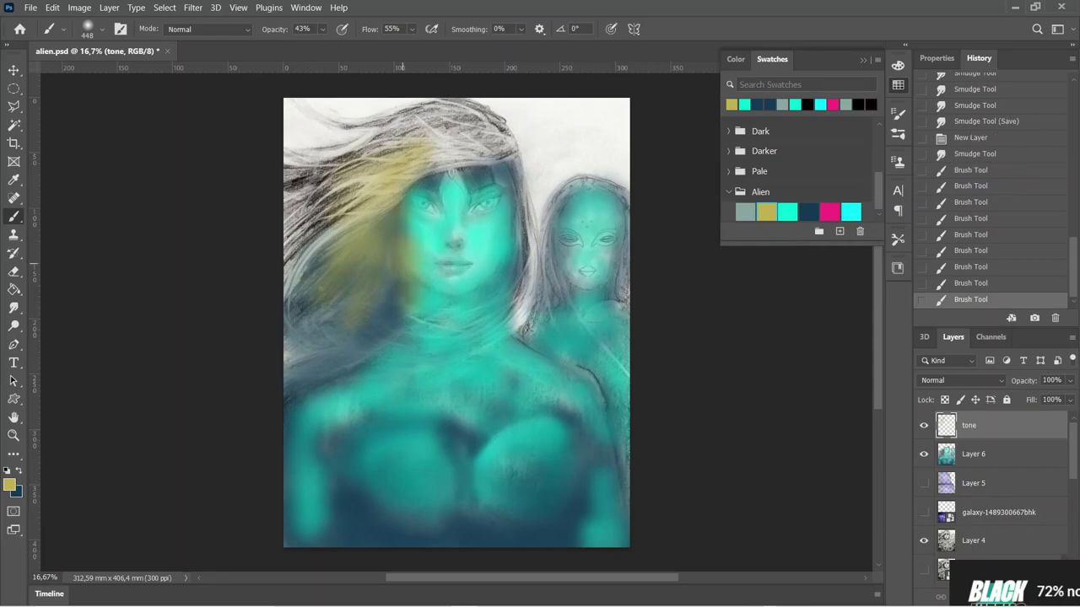
drag(396, 306, 314, 384)
drag(346, 336, 267, 381)
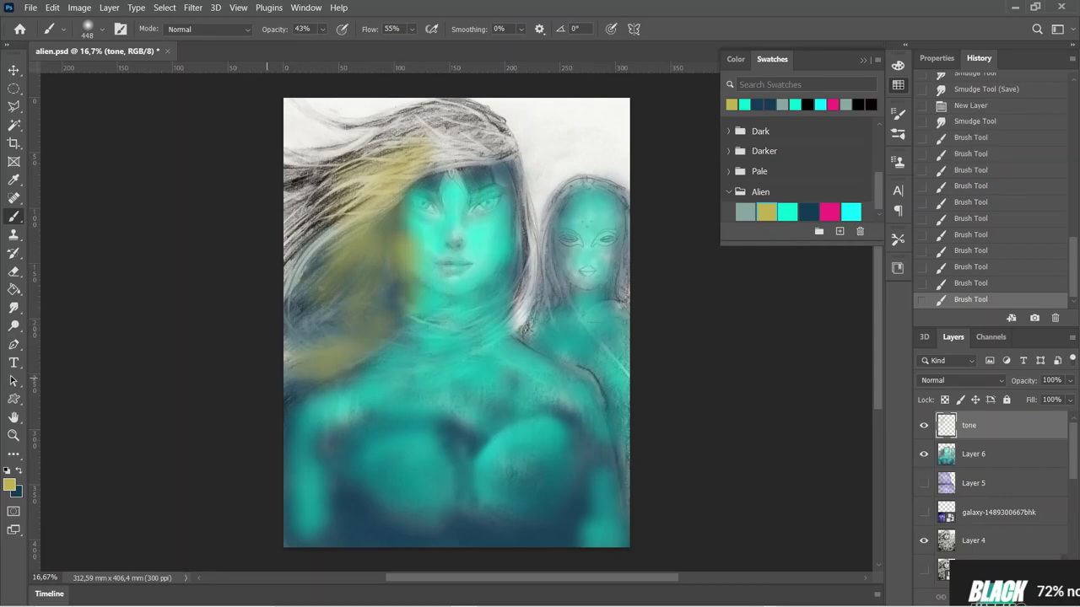
drag(363, 303, 289, 337)
drag(339, 279, 285, 312)
drag(329, 245, 287, 272)
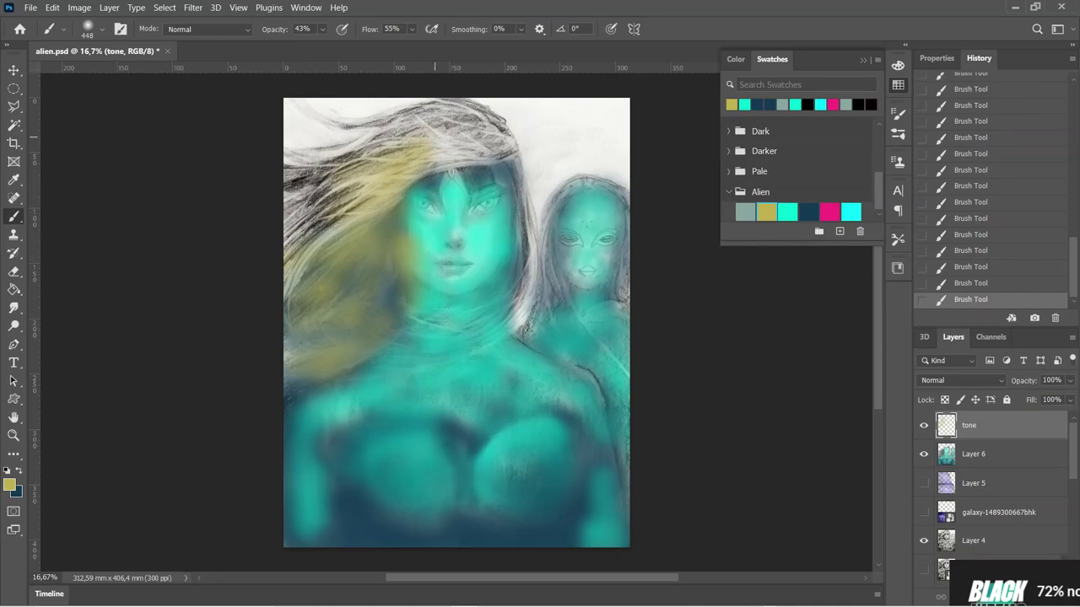
Tint the strand right of the face, the neck and shoulder, and upper hair yellow
drag(504, 155, 523, 294)
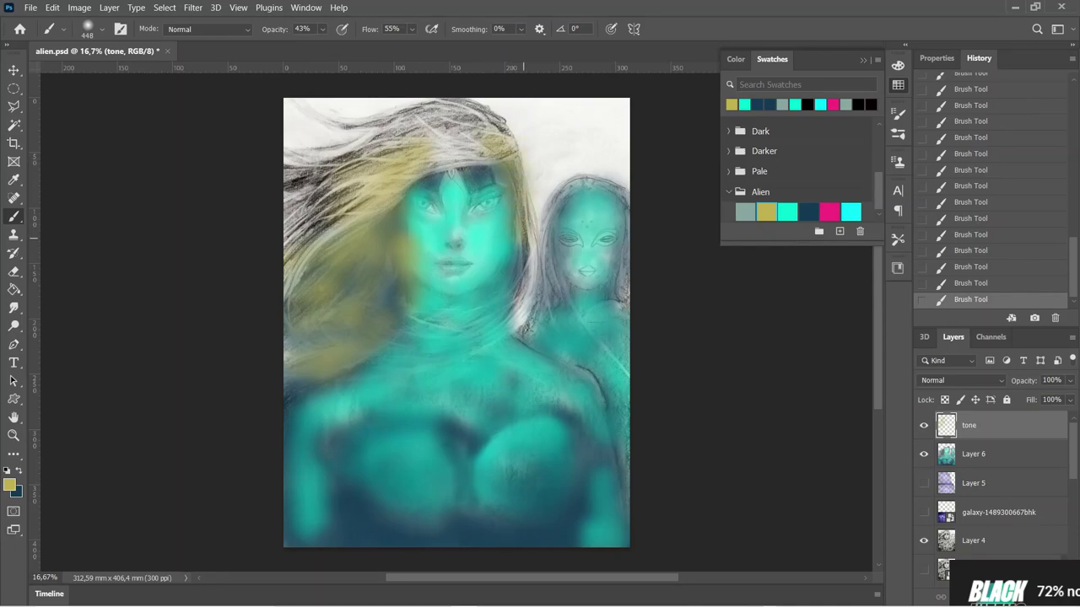
drag(513, 330, 335, 364)
drag(385, 339, 422, 312)
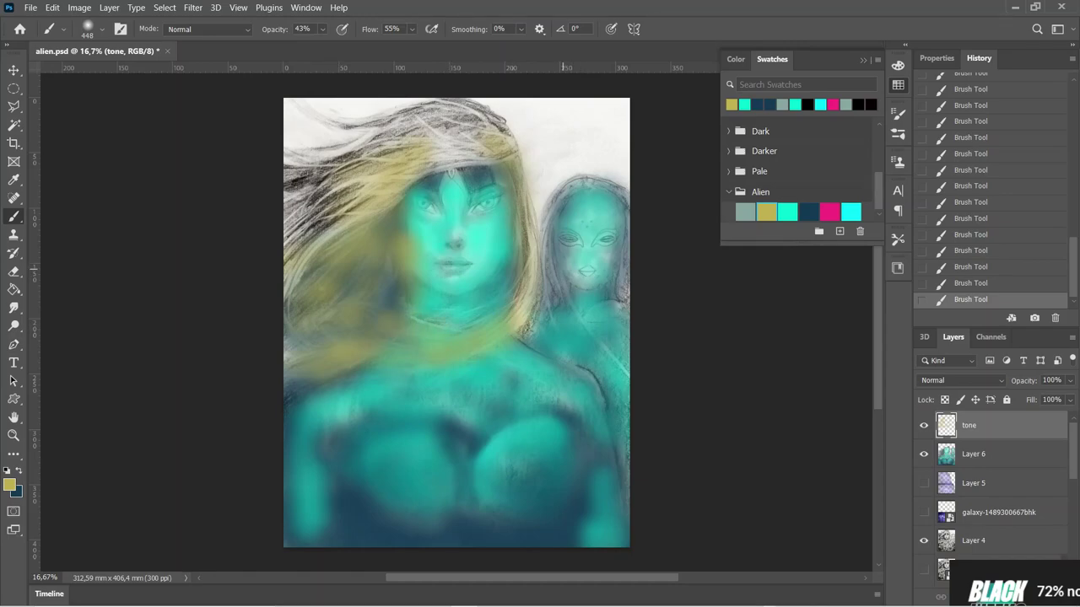
mouse_move(450, 138)
mouse_down()
mouse_move(480, 125)
mouse_move(329, 124)
mouse_move(289, 105)
mouse_up()
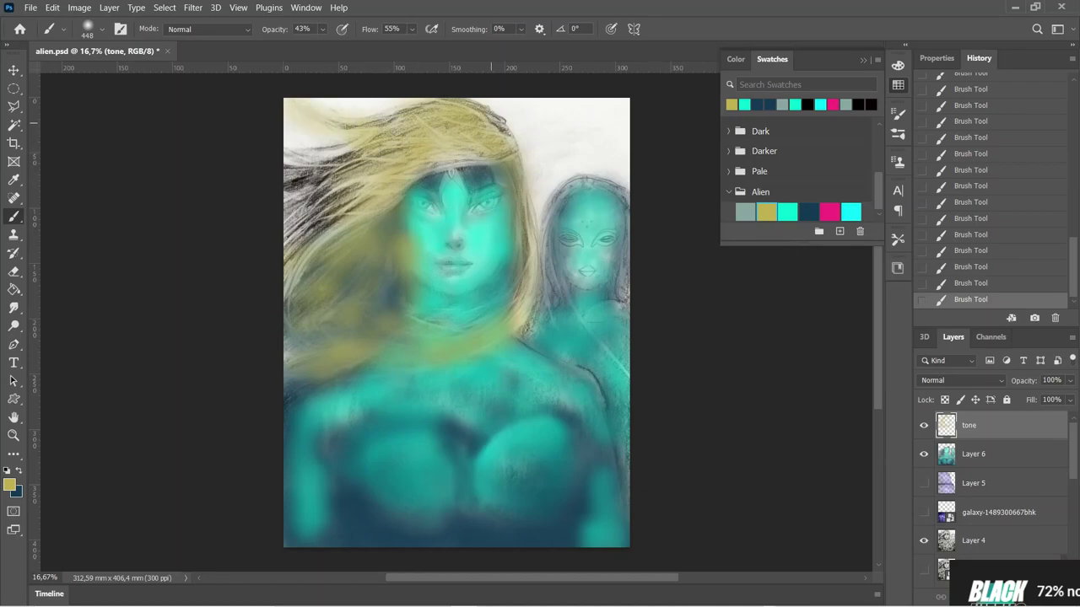
mouse_move(370, 152)
mouse_down()
mouse_move(287, 187)
mouse_move(378, 179)
mouse_move(295, 187)
mouse_move(321, 199)
mouse_move(314, 248)
mouse_move(287, 311)
mouse_move(309, 351)
mouse_up()
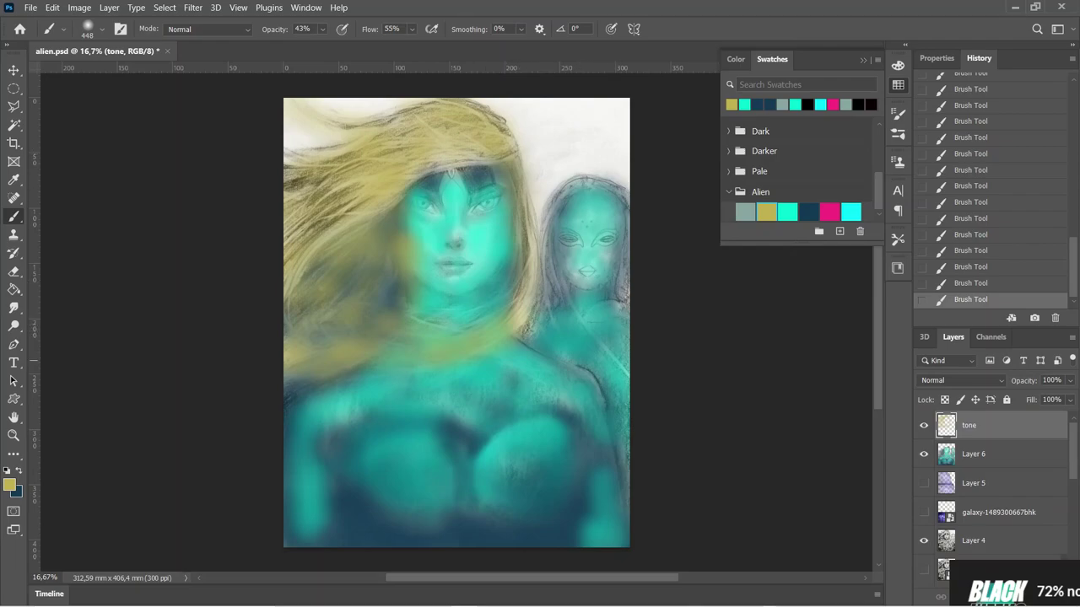
click(924, 483)
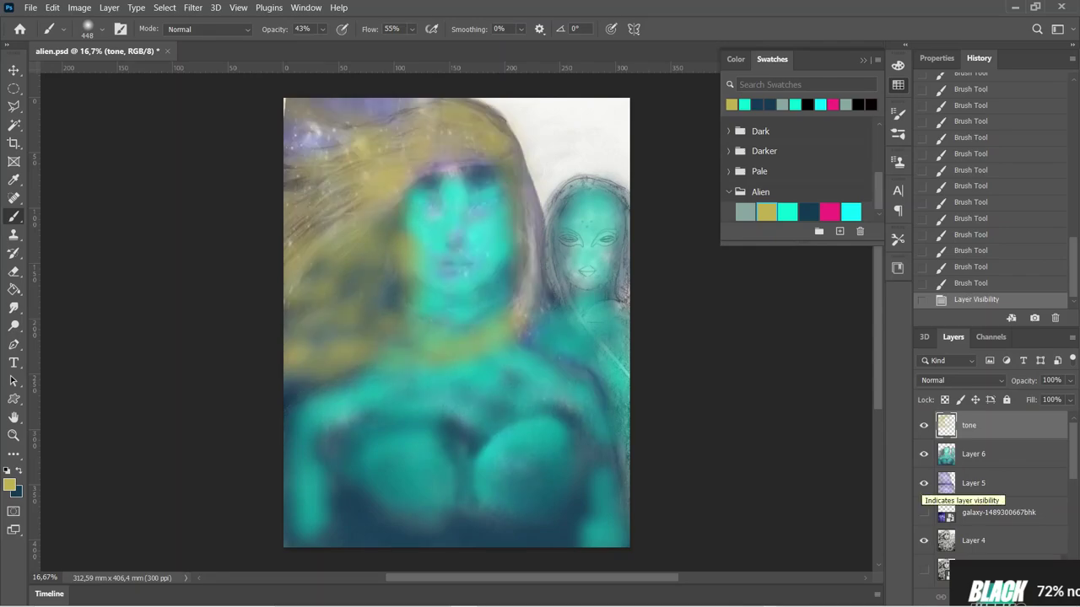
click(924, 483)
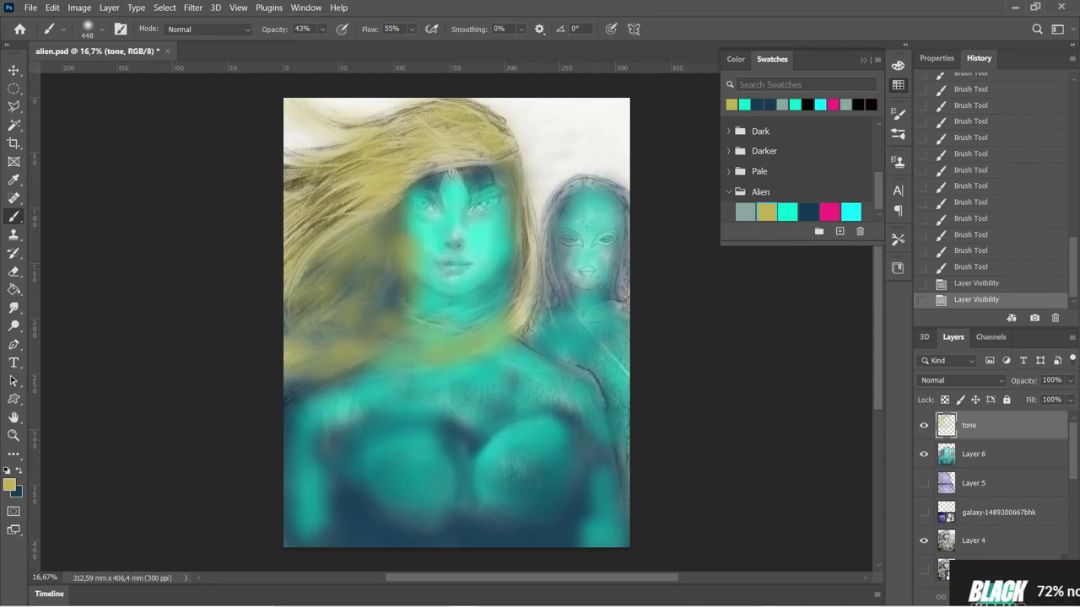
Set the brush to 25% opacity, 43% flow and 480 px size
click(323, 28)
drag(329, 44, 318, 45)
click(412, 29)
drag(421, 45, 413, 44)
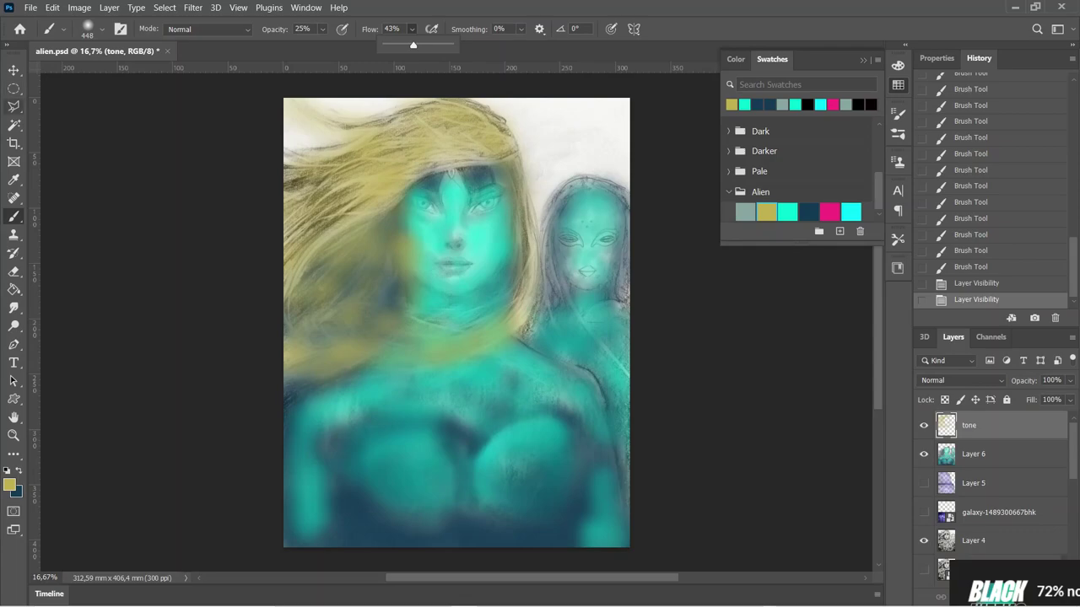
click(102, 29)
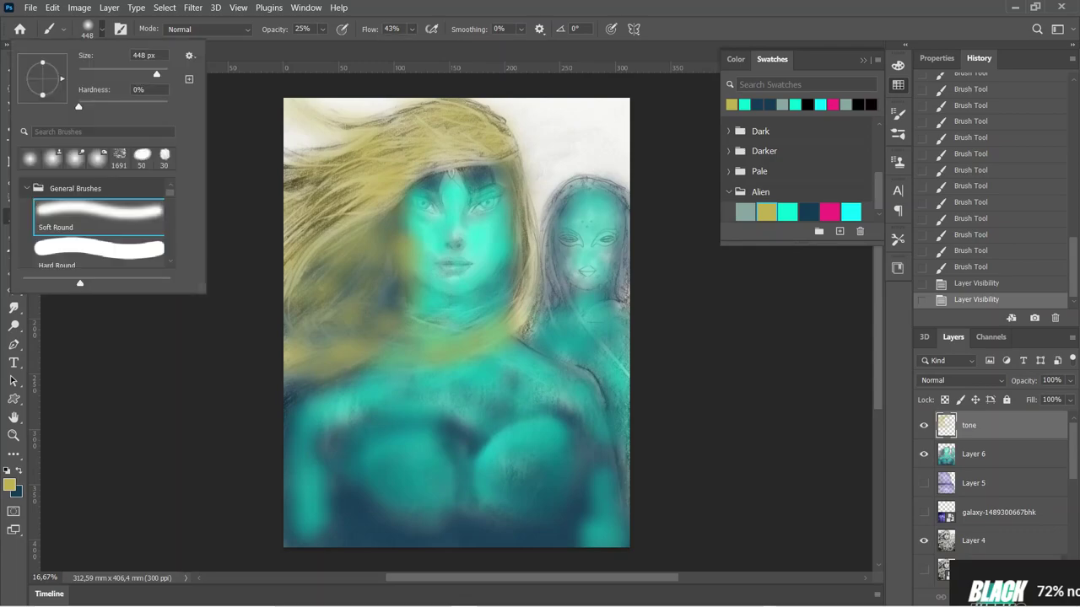
drag(156, 74, 161, 73)
key(Return)
Softly glaze the lower-left hair and lighten the torso with low-opacity strokes
mouse_move(338, 481)
mouse_down()
mouse_move(354, 514)
mouse_move(330, 532)
mouse_up()
drag(312, 455, 320, 489)
drag(304, 430, 312, 464)
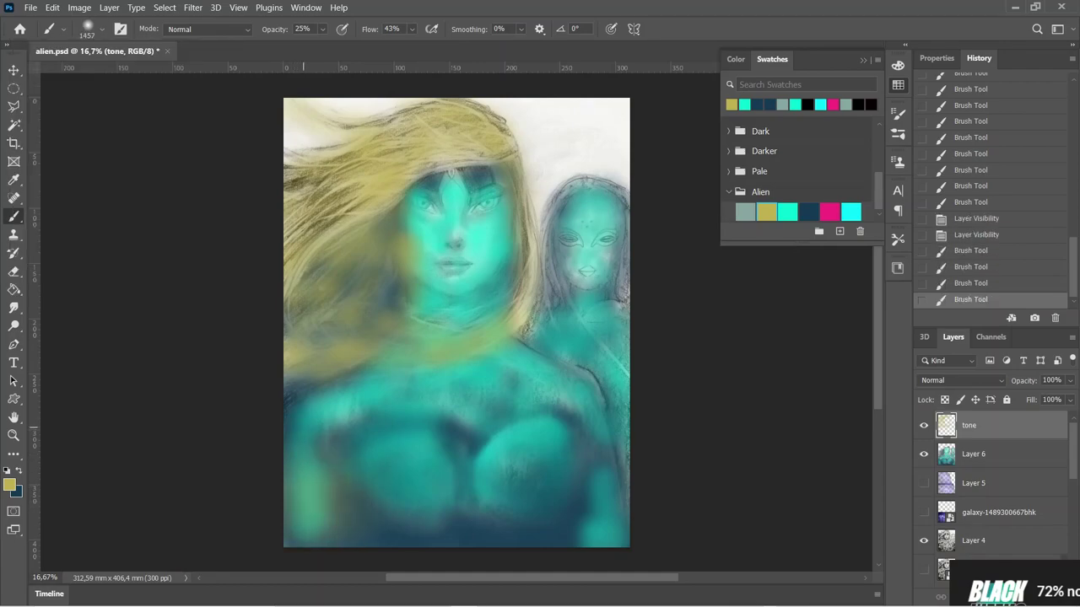
mouse_move(291, 405)
mouse_down()
mouse_move(300, 439)
mouse_move(377, 388)
mouse_up()
drag(411, 422, 371, 456)
mouse_move(380, 430)
mouse_down()
mouse_move(396, 464)
mouse_move(399, 442)
mouse_up()
drag(507, 413, 548, 422)
mouse_move(523, 413)
mouse_down()
mouse_move(582, 426)
mouse_move(612, 510)
mouse_up()
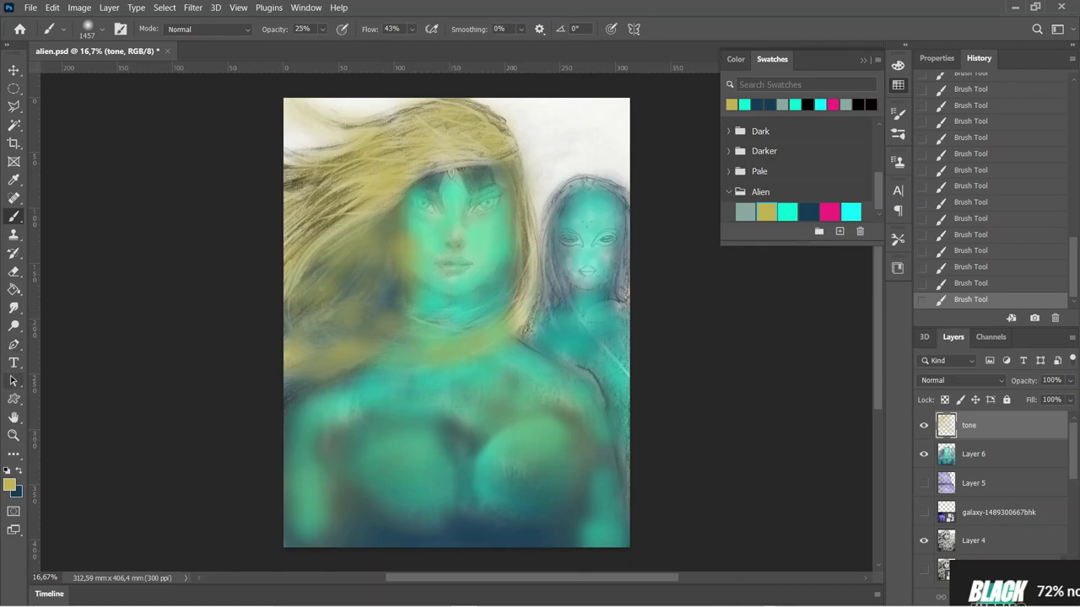
Smudge the painted tones together, then make magenta the painting colour
click(14, 307)
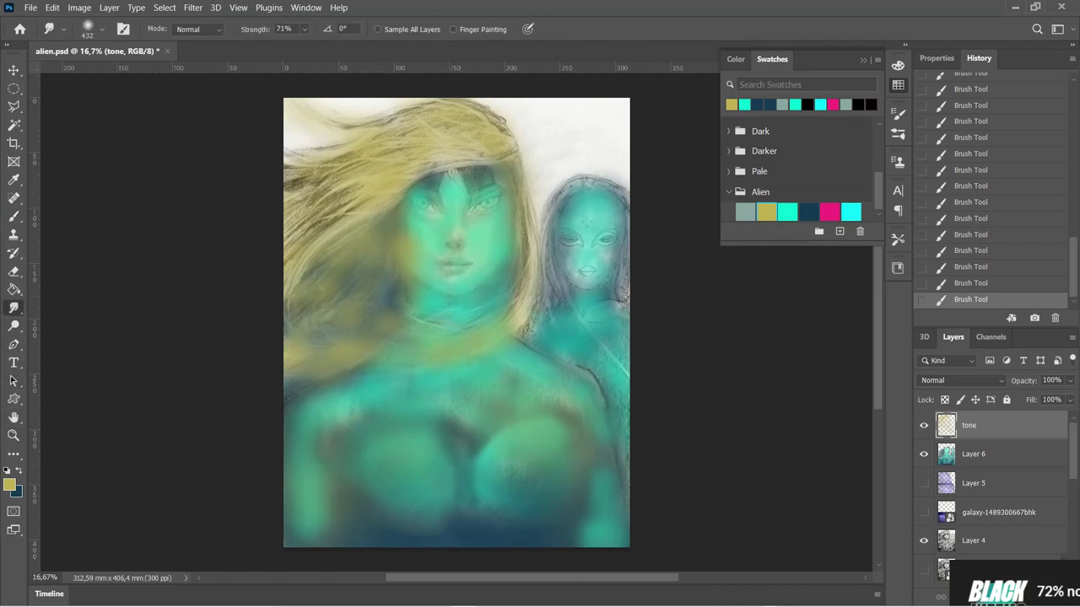
drag(411, 248, 401, 274)
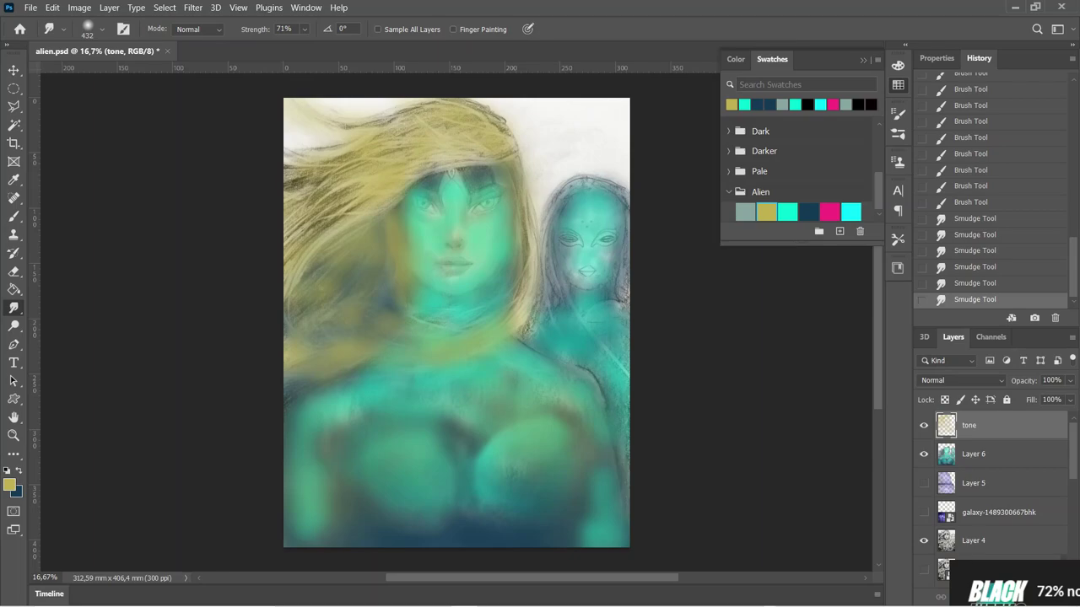
click(829, 212)
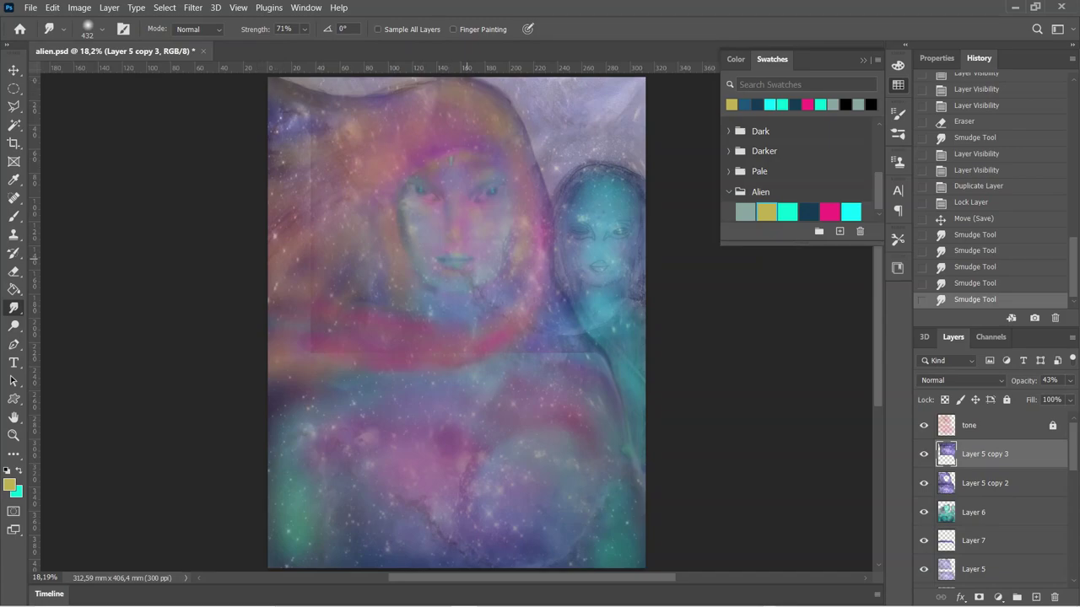
Start a polygonal selection from the right canvas edge up the right figure's side
drag(466, 253, 629, 548)
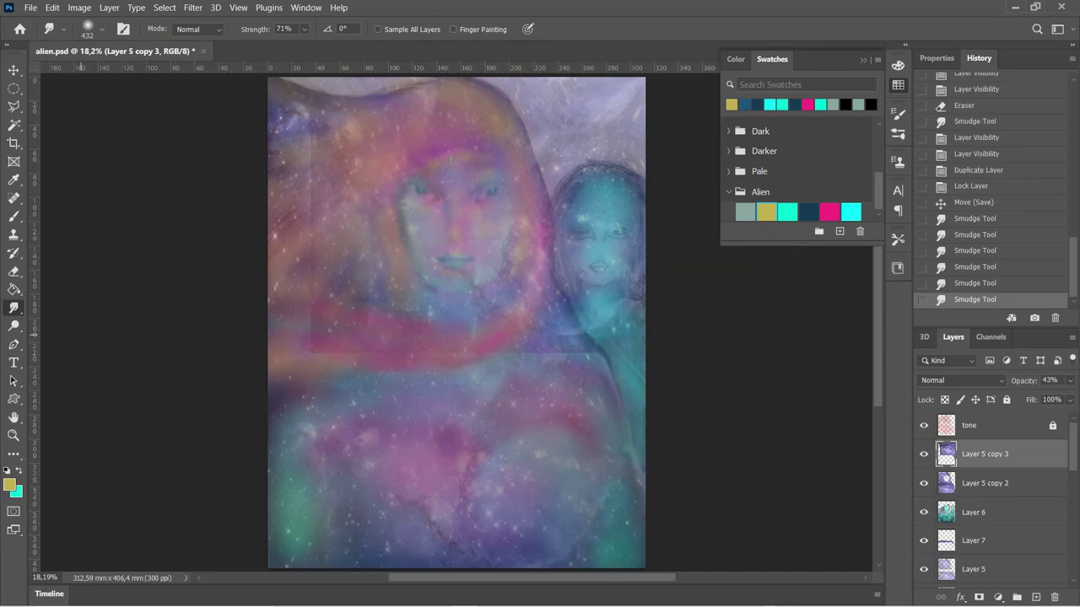
click(13, 106)
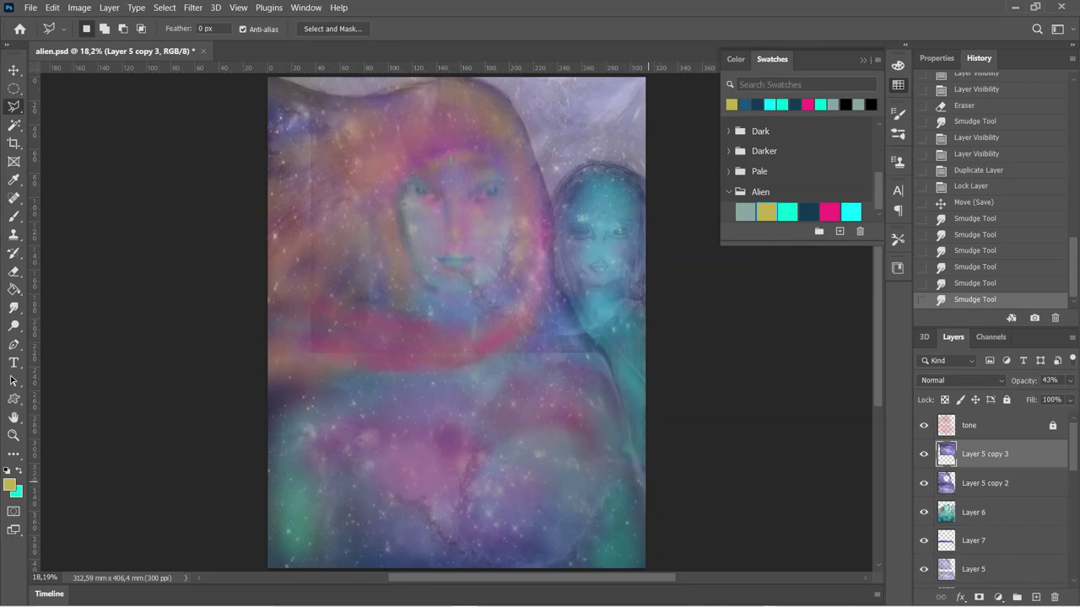
click(642, 460)
click(609, 359)
click(552, 273)
click(553, 216)
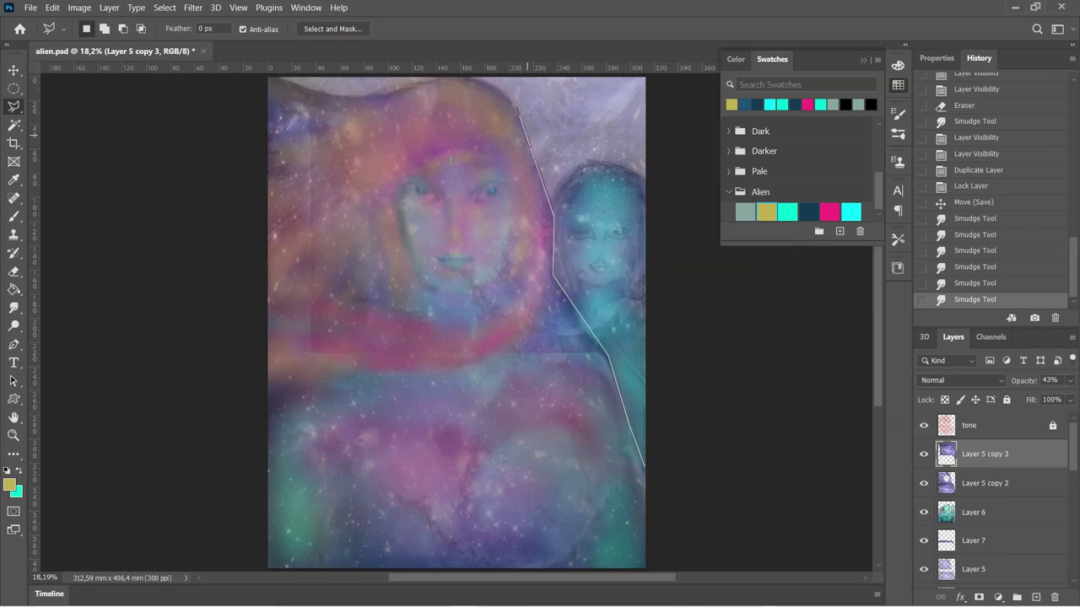
click(515, 103)
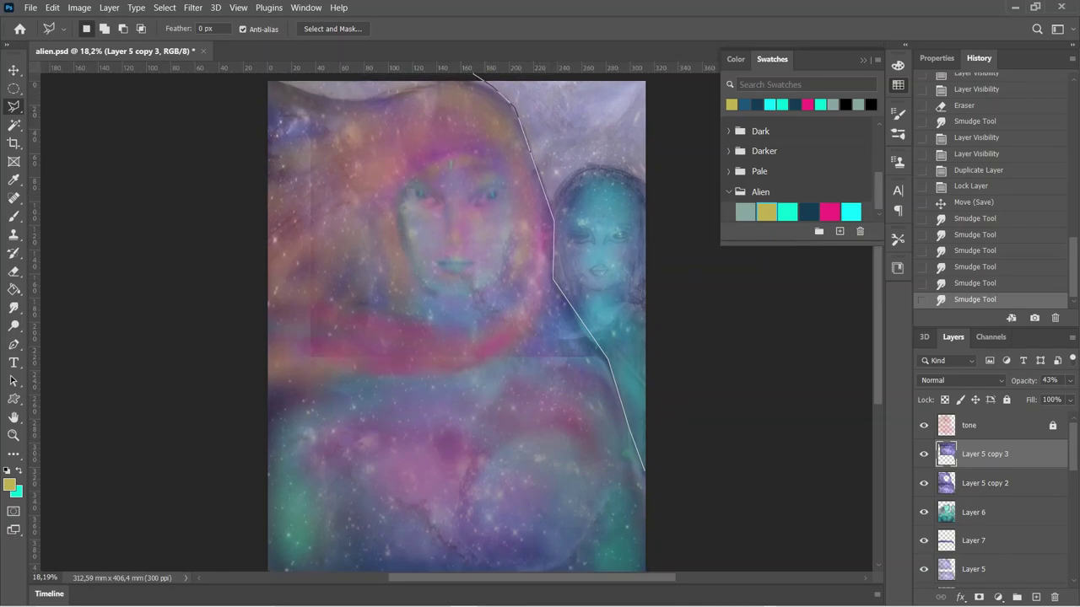
Finish the outline across the top of the hair and close it around the left woman
click(472, 89)
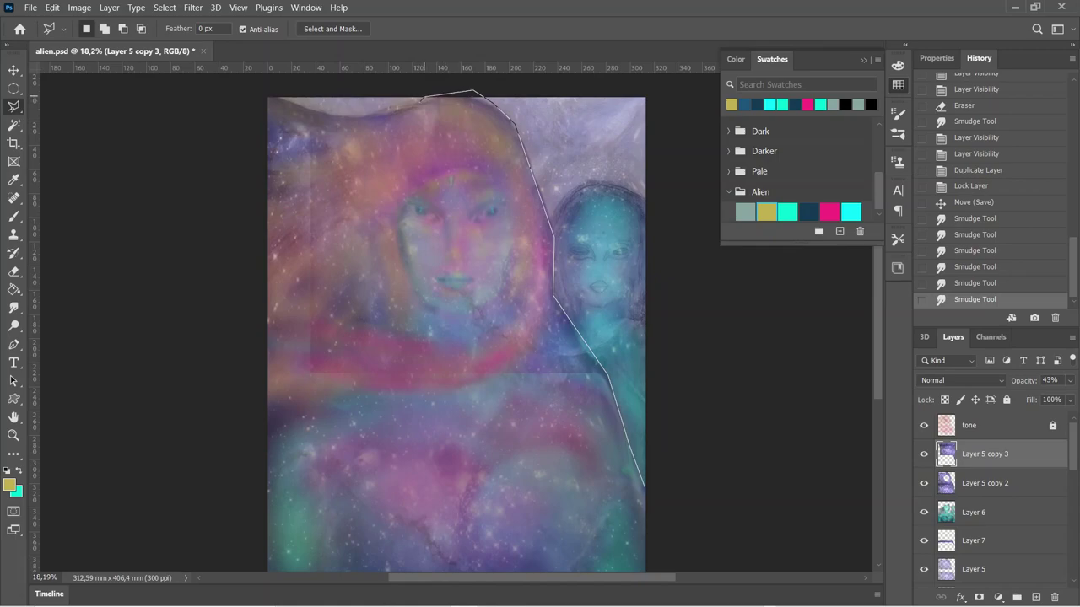
click(423, 98)
click(398, 113)
click(342, 120)
click(301, 119)
click(289, 368)
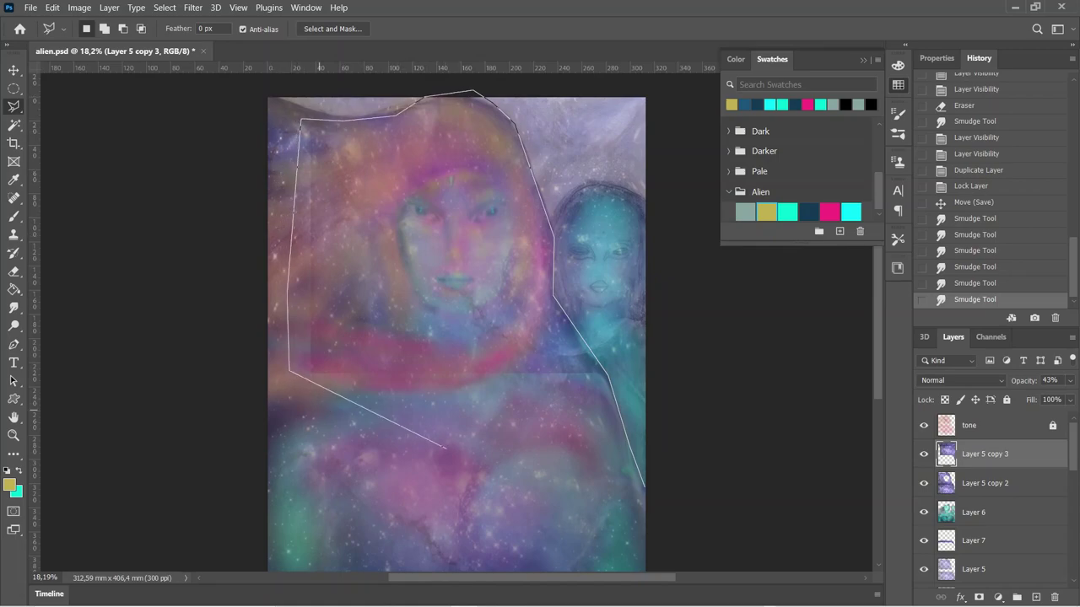
double_click(616, 510)
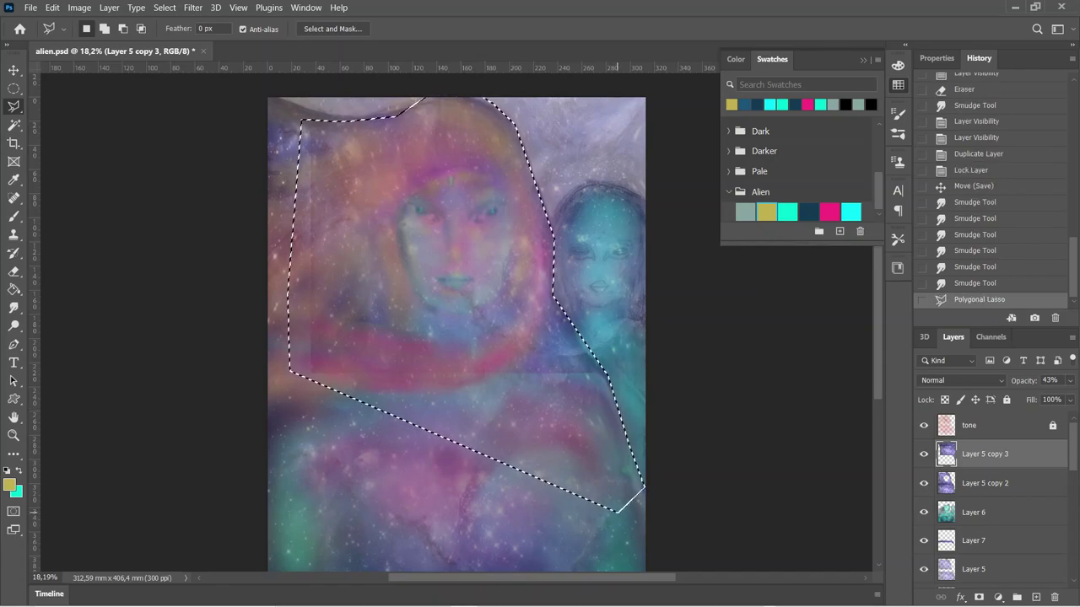
Erase the galaxy texture inside the selection, comparing with undo/redo, then deselect
key(Delete)
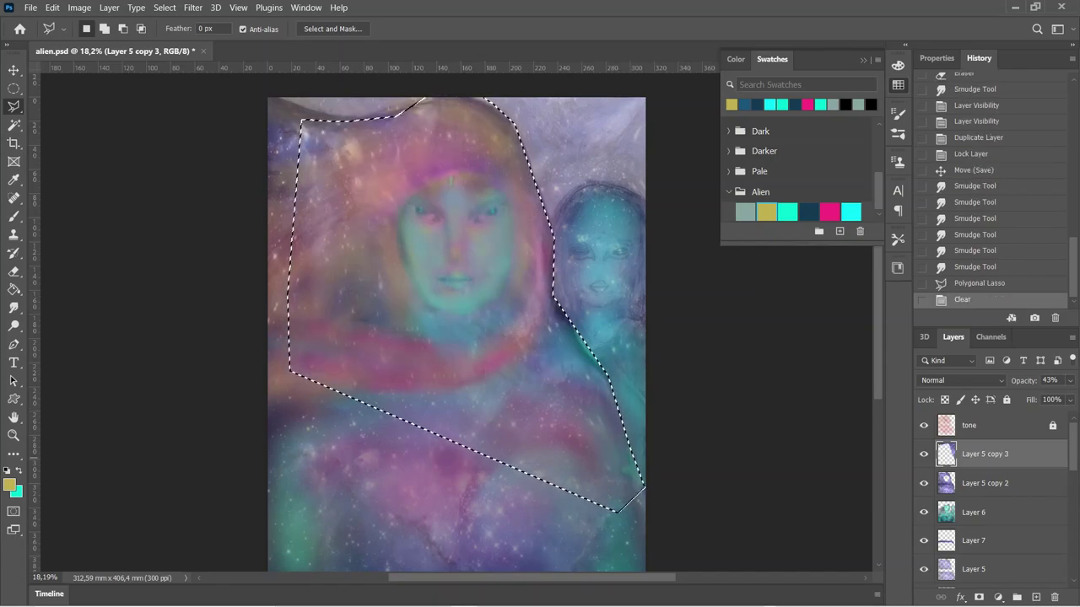
key(ctrl+z)
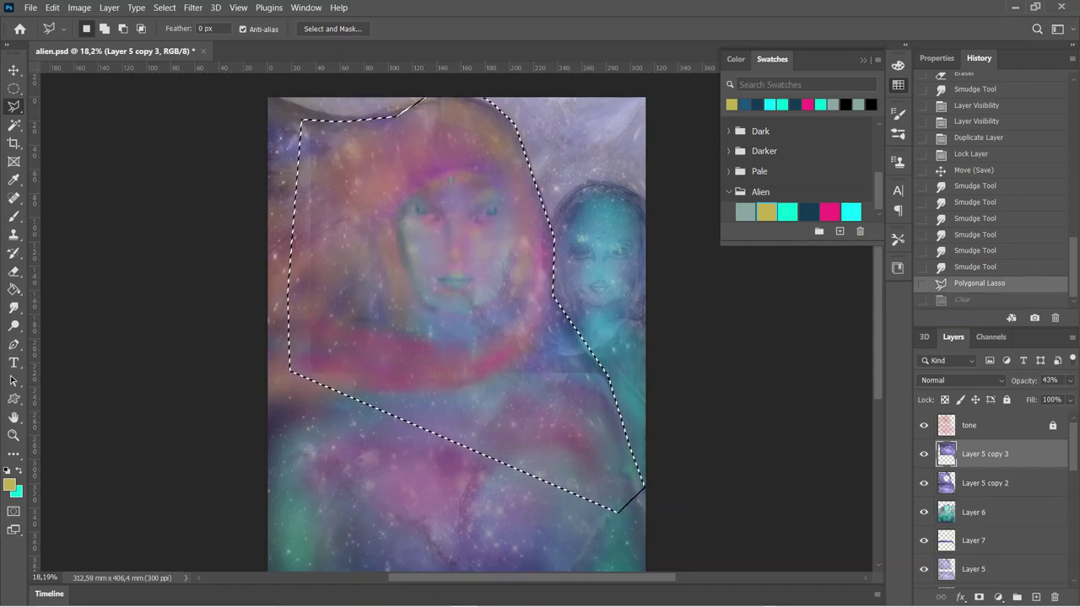
key(ctrl+shift+z)
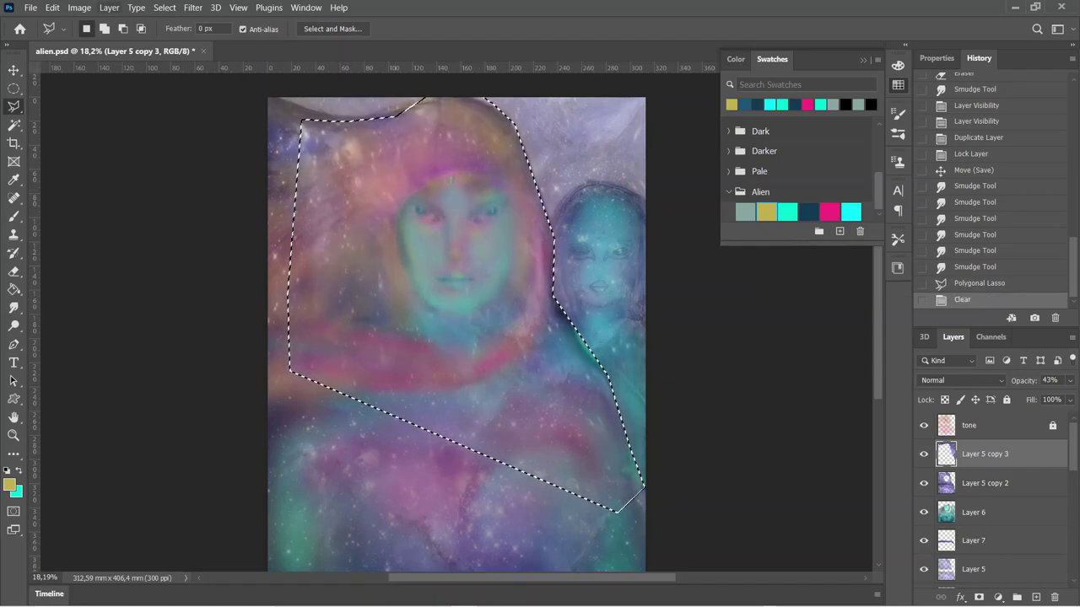
key(alt+l)
key(Right)
key(Right)
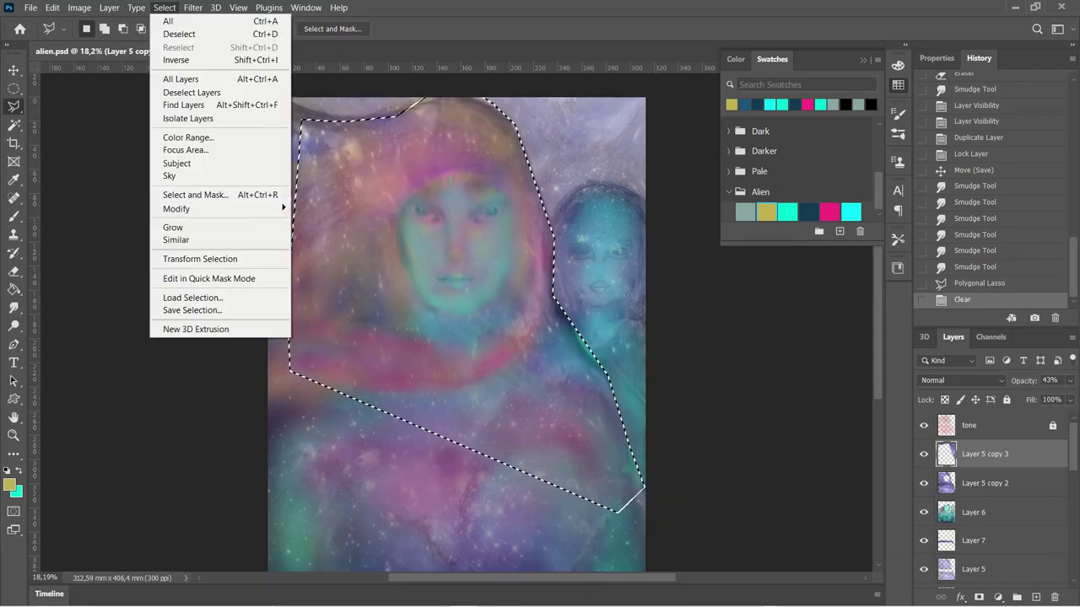
key(d)
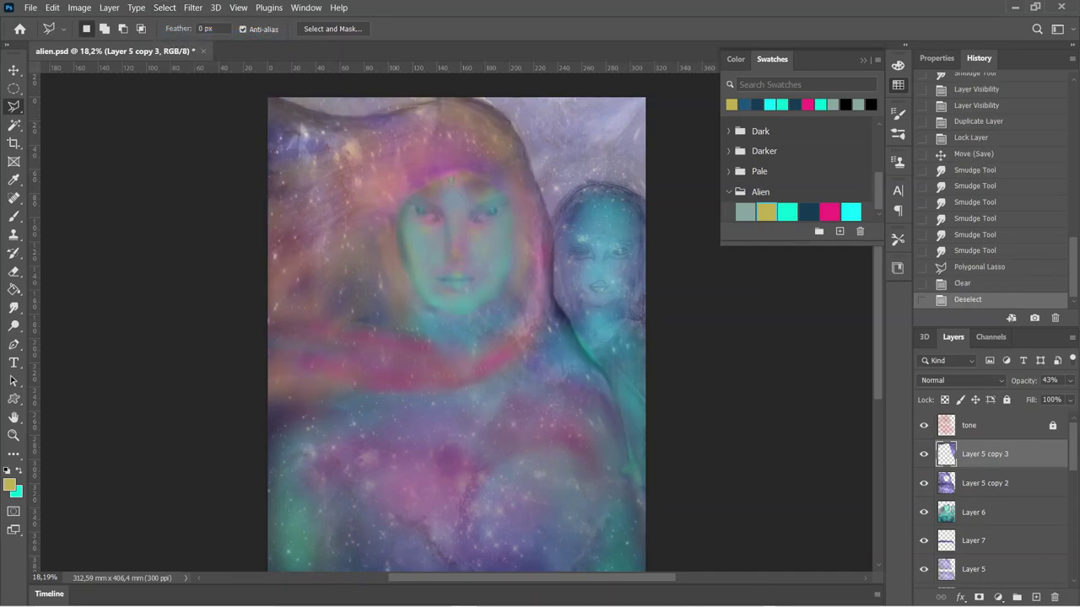
Move Layer 5 copy 3 below Layer 5 copy 2 and toggle its visibility to compare
drag(984, 454, 984, 497)
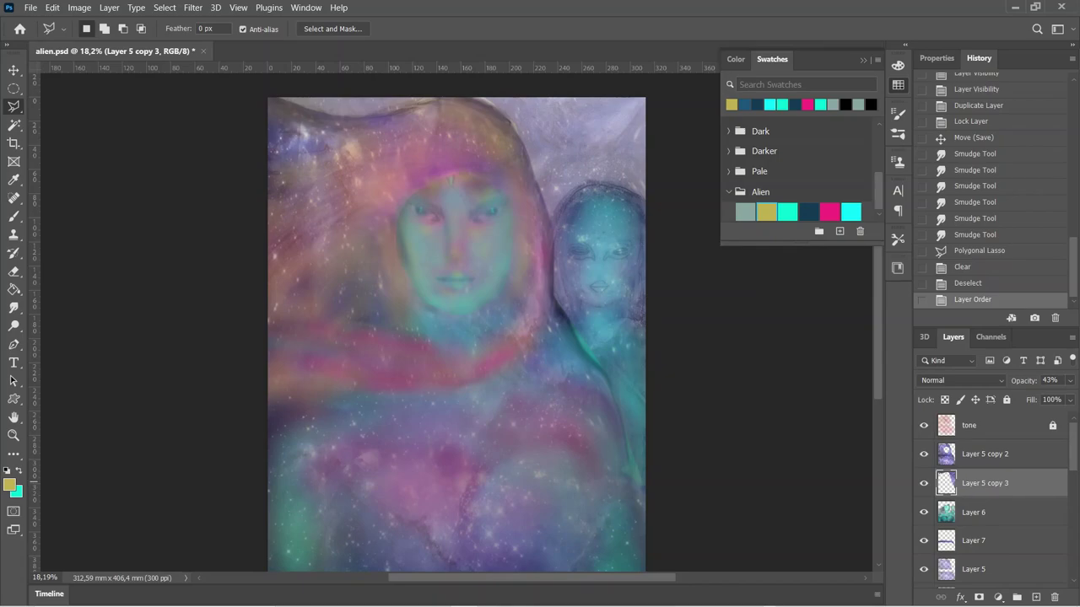
click(923, 482)
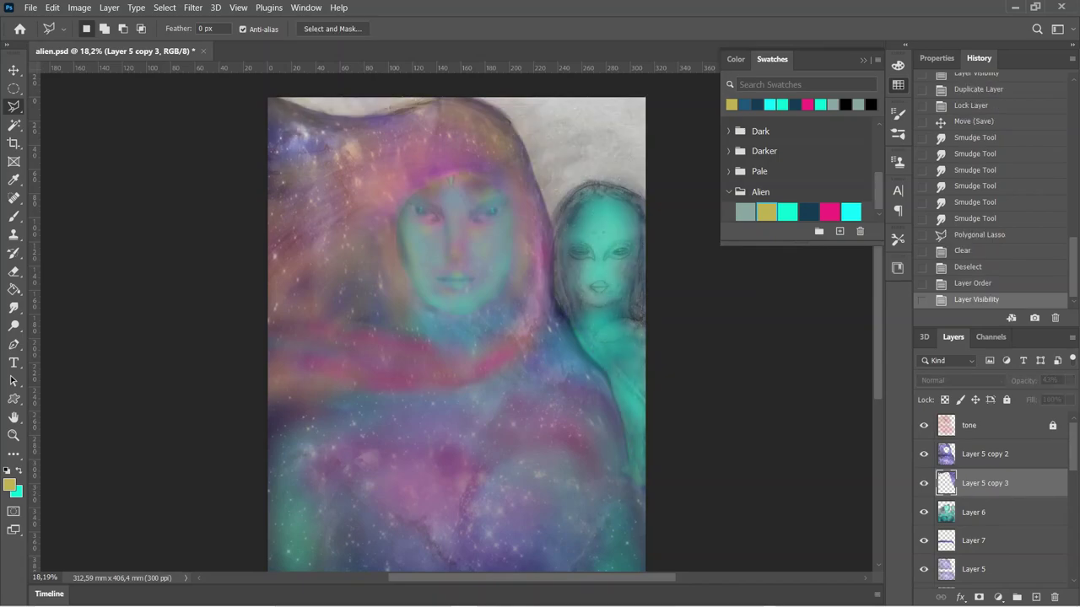
click(924, 482)
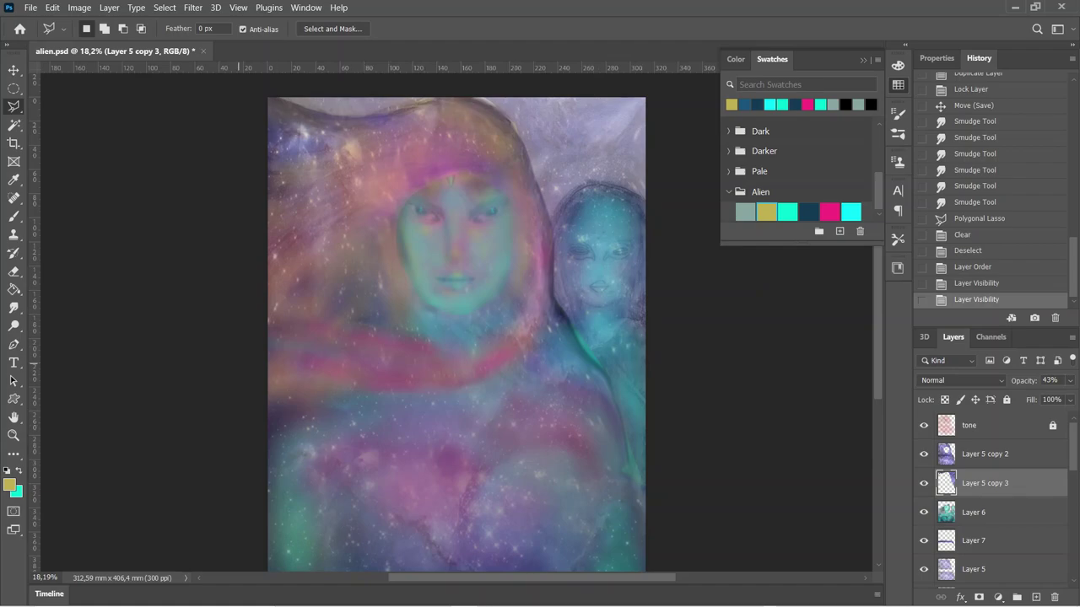
click(14, 308)
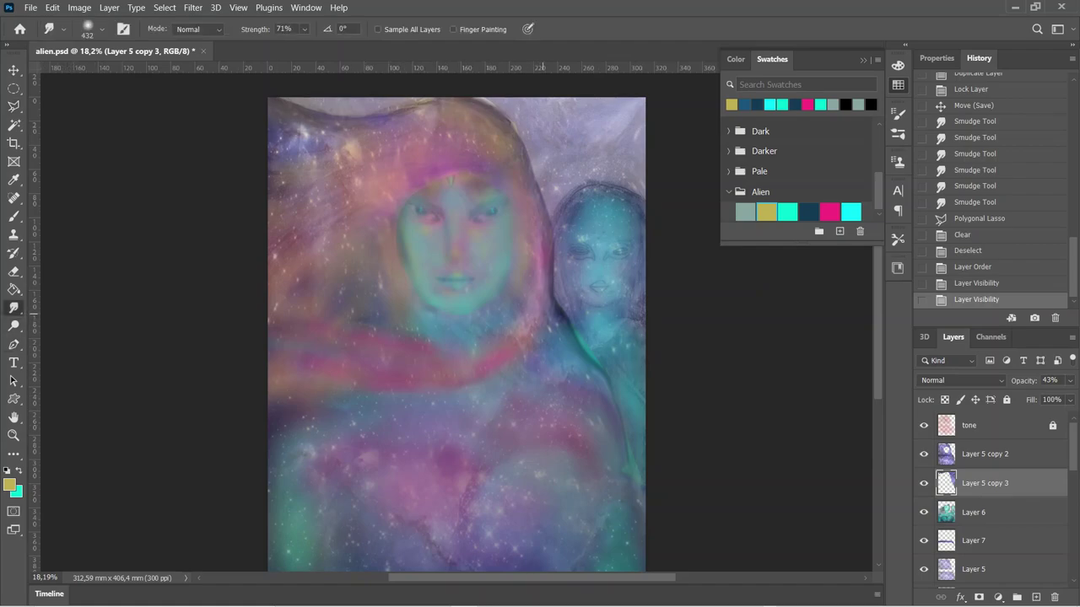
Smudge the Layer 5 copy 3 texture at 71% strength, compare against Layer 5 copy 2, then select it
mouse_move(543, 314)
mouse_down()
mouse_move(554, 312)
mouse_move(540, 312)
mouse_move(554, 242)
mouse_move(561, 254)
mouse_move(549, 264)
mouse_move(613, 371)
mouse_up()
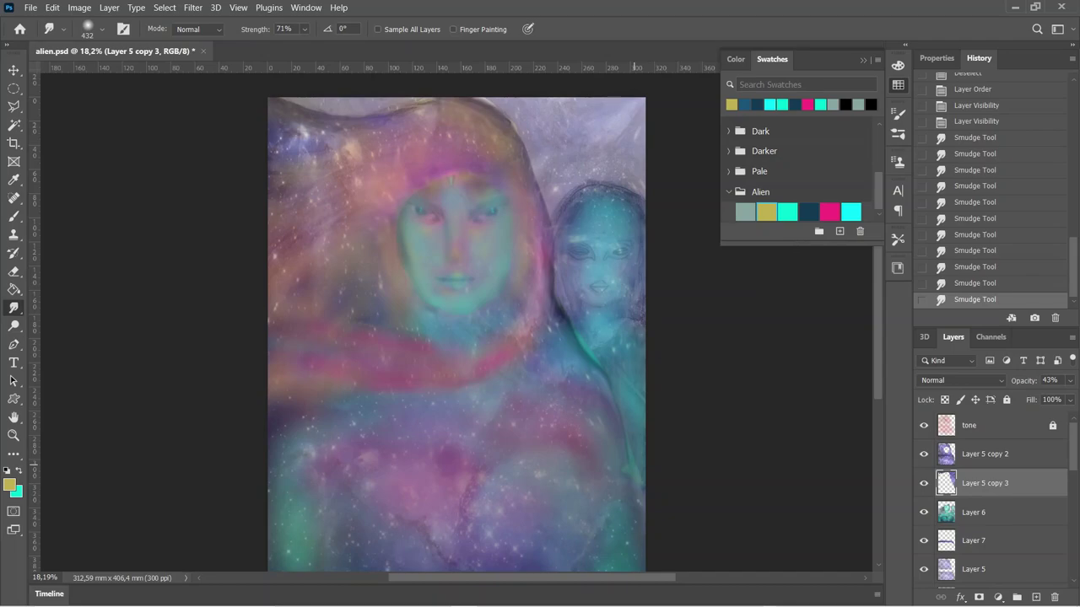
mouse_move(635, 371)
mouse_down()
mouse_move(514, 125)
mouse_move(491, 104)
mouse_move(466, 110)
mouse_up()
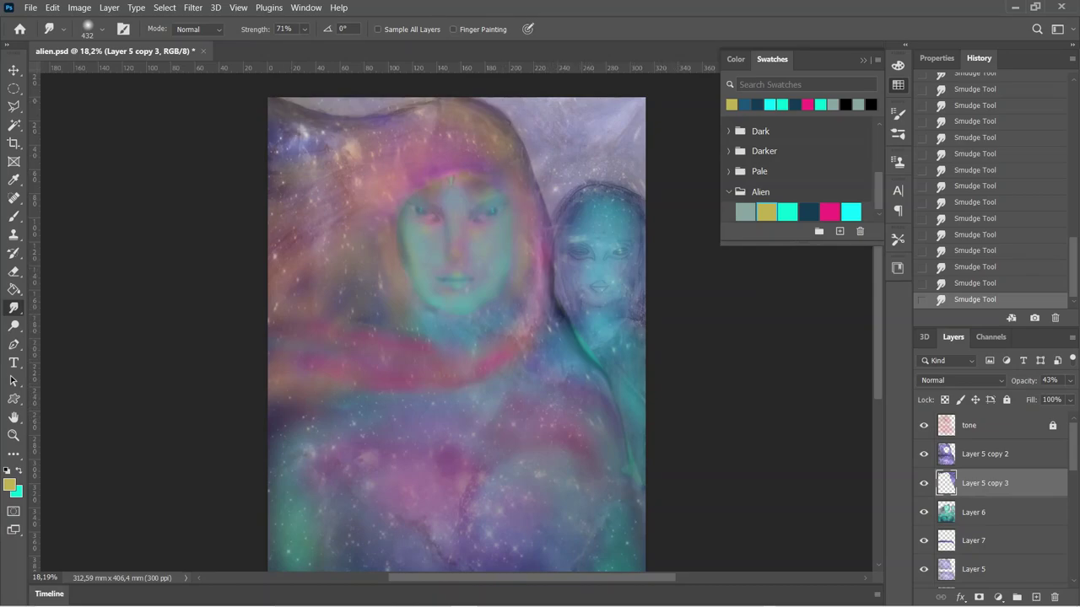
click(924, 453)
click(923, 454)
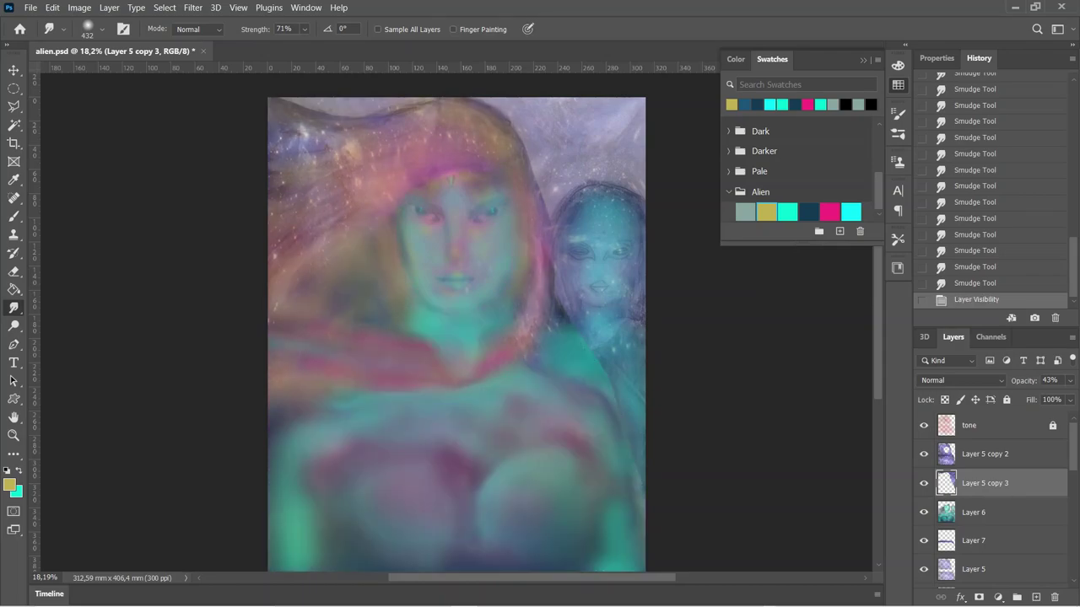
click(923, 453)
click(924, 454)
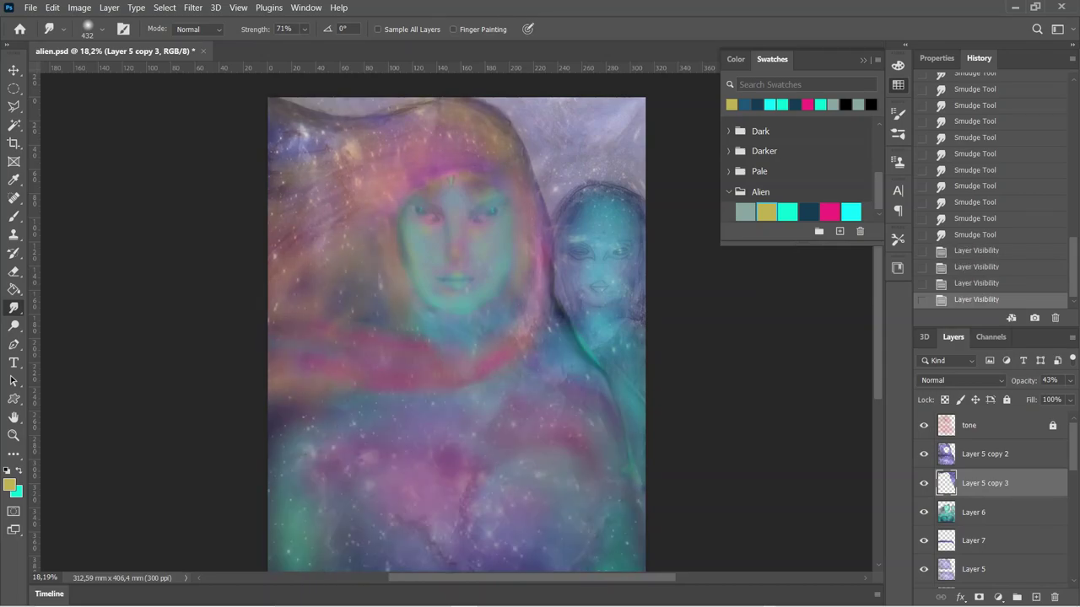
click(924, 453)
click(924, 454)
click(984, 454)
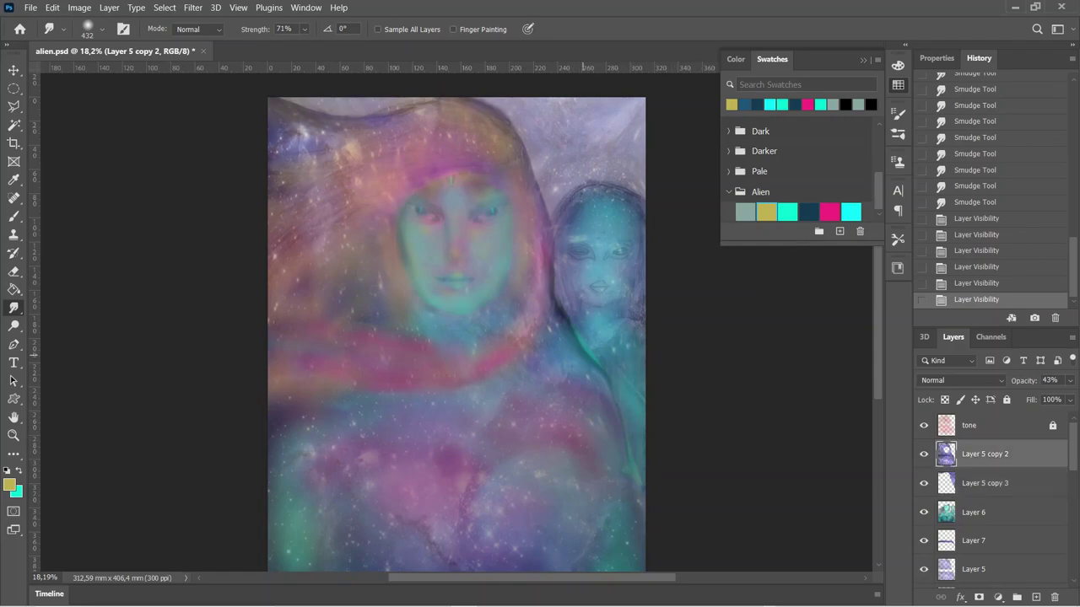
Smudge the Layer 5 copy 2 galaxy texture over the women's heads and hair
mouse_move(582, 351)
mouse_down()
mouse_move(580, 340)
mouse_move(620, 339)
mouse_up()
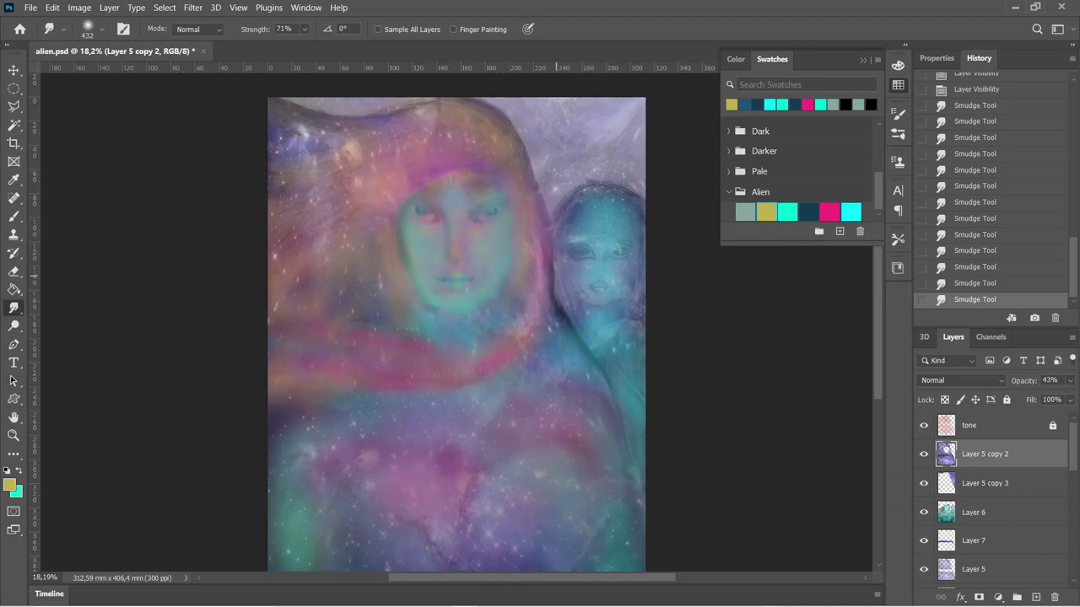
click(556, 305)
Save the document as alien.psd
click(30, 8)
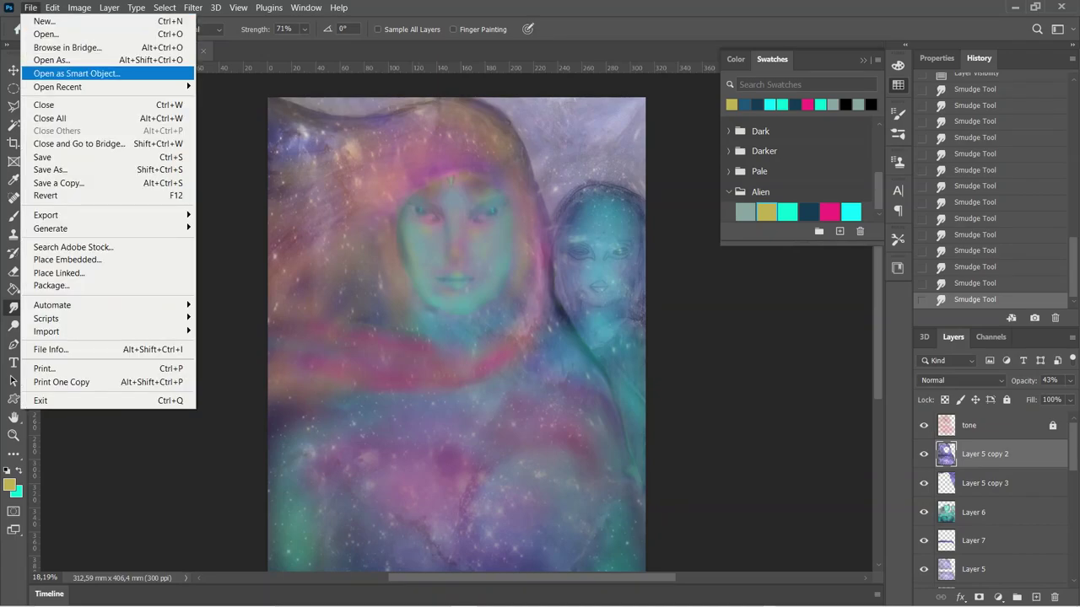
click(50, 157)
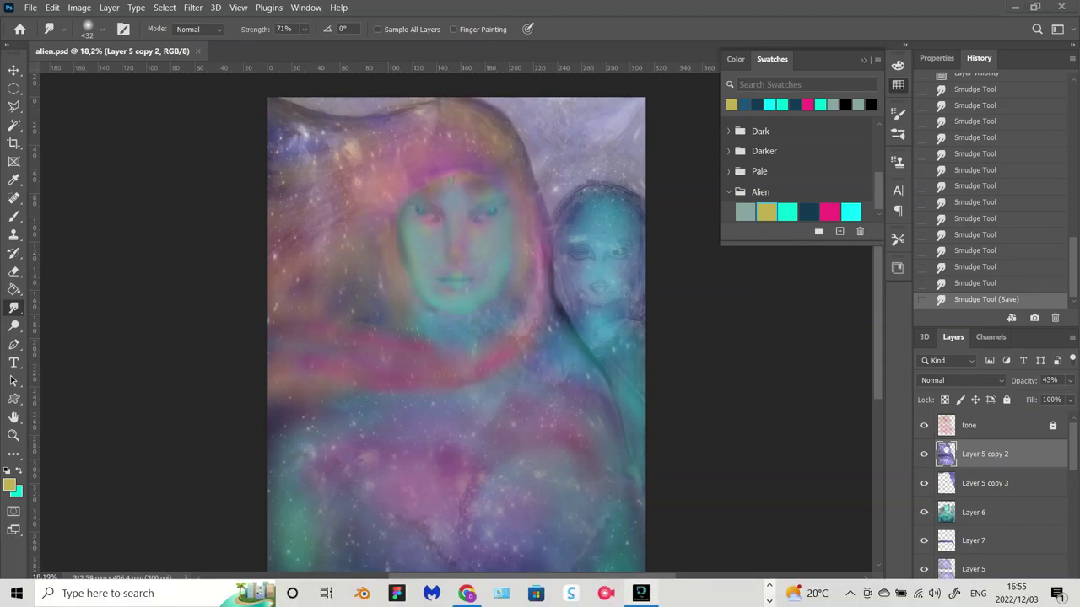
click(79, 7)
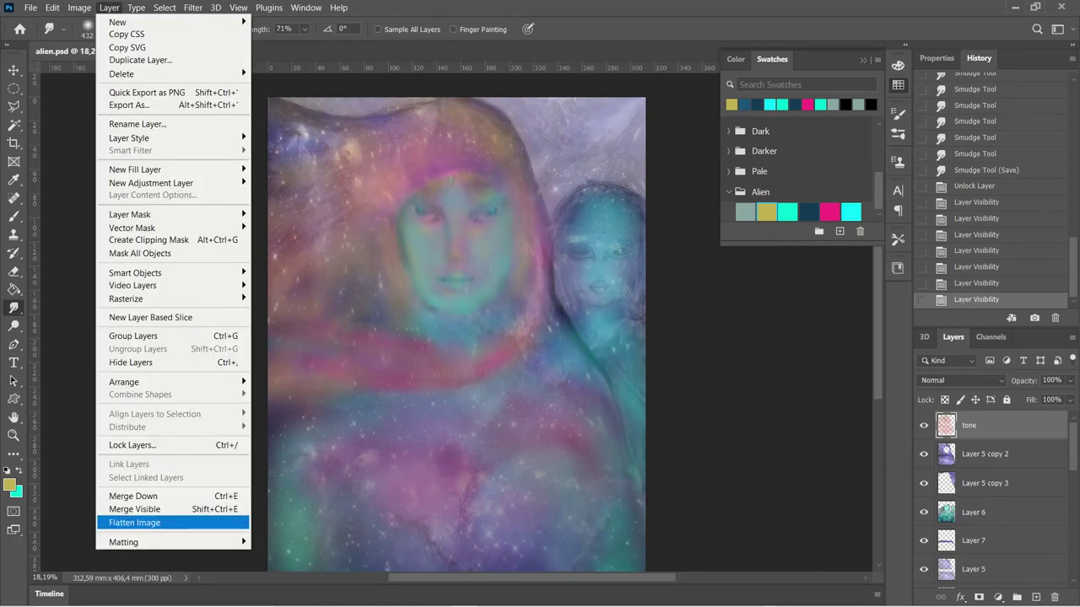
Flatten alien.psd into a single Background layer, discarding the hidden layers
click(135, 523)
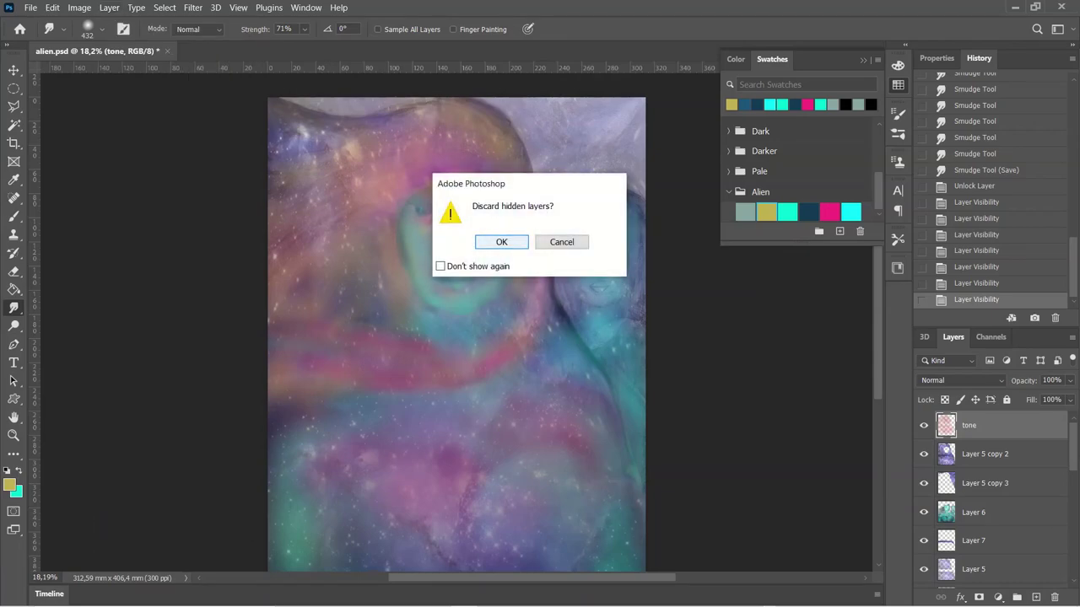
key(Return)
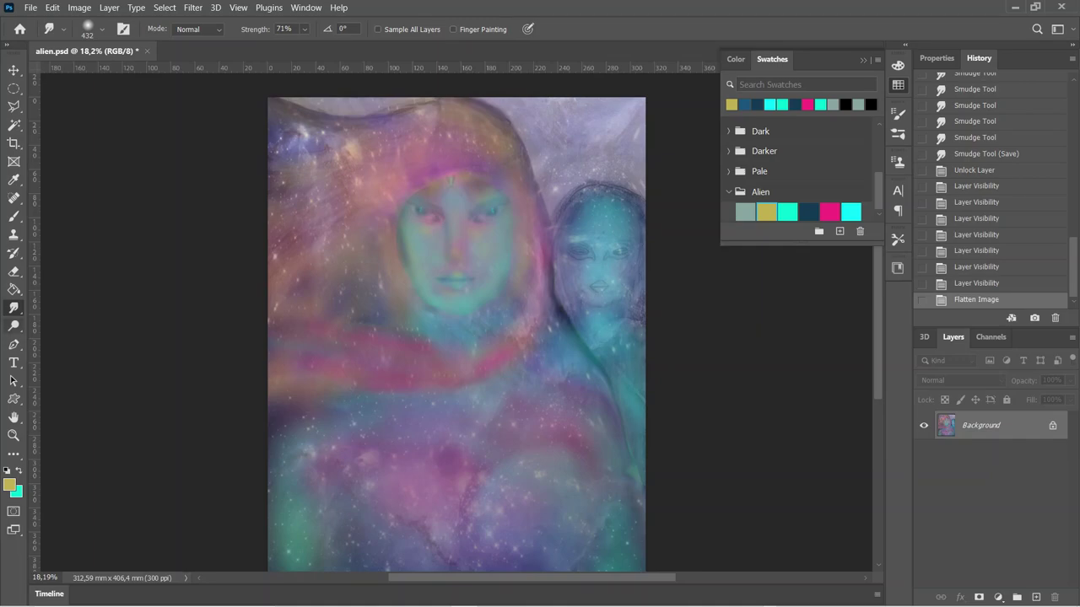
click(14, 326)
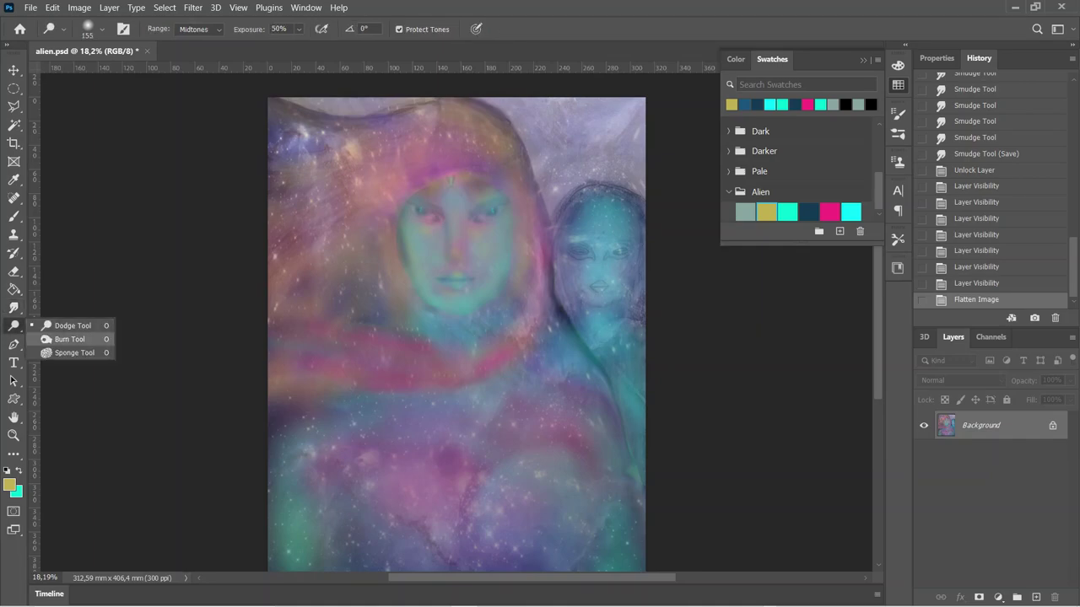
Select the Burn Tool with a 275 px brush
click(67, 339)
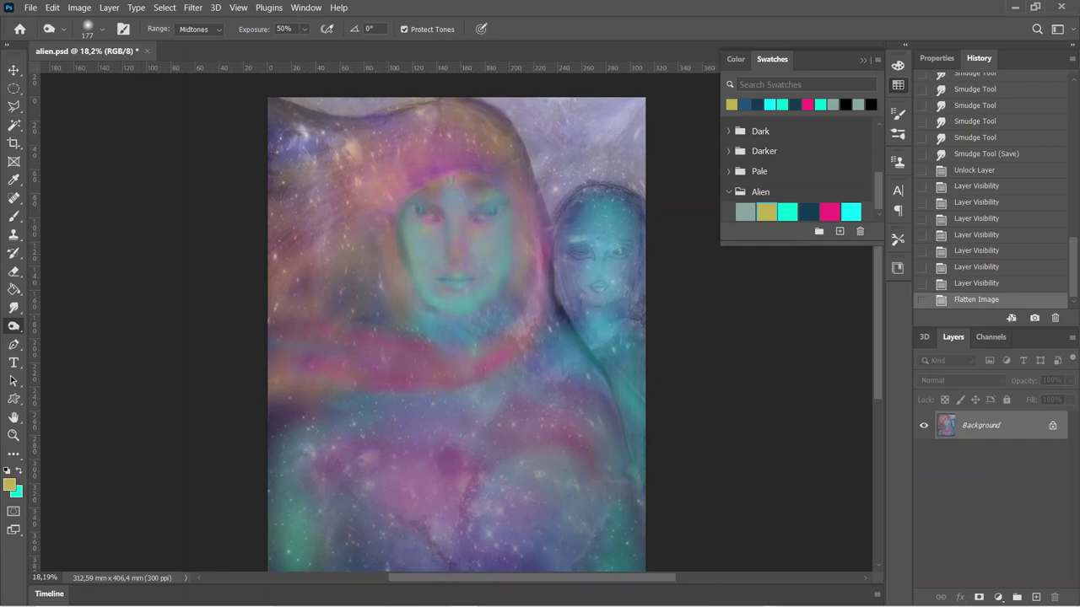
click(102, 28)
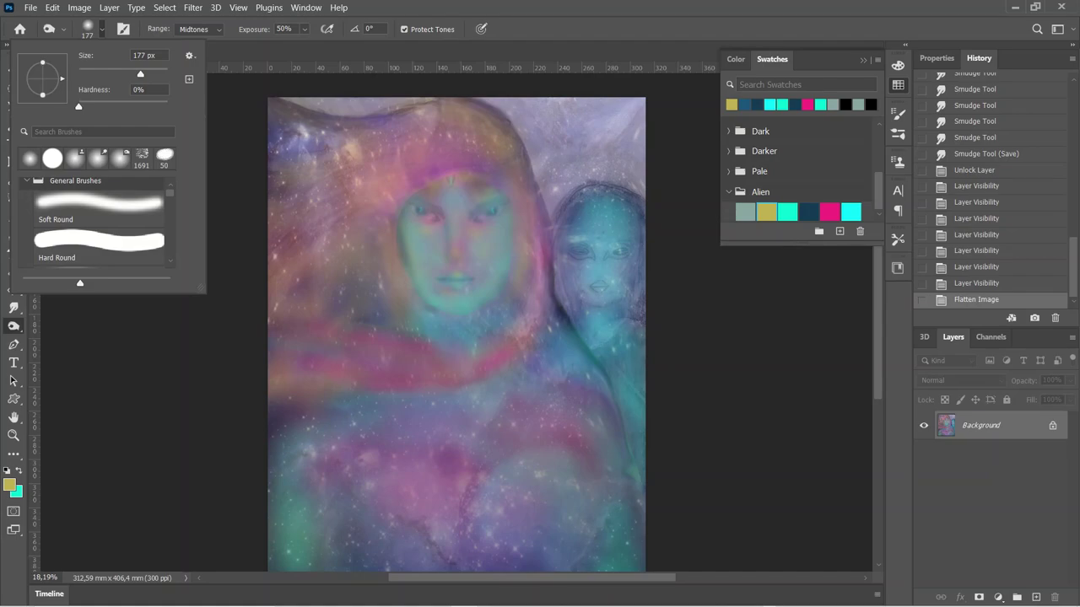
drag(140, 73, 148, 73)
key(Return)
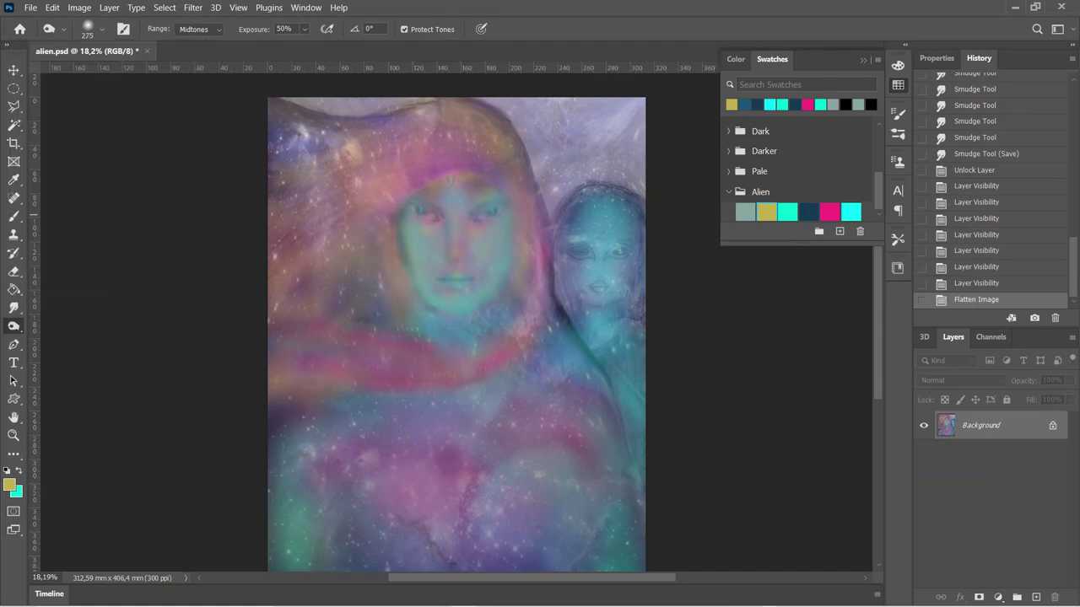
Burn shadows into the lower face, neck, left cheek and around the left eye
drag(400, 258, 422, 310)
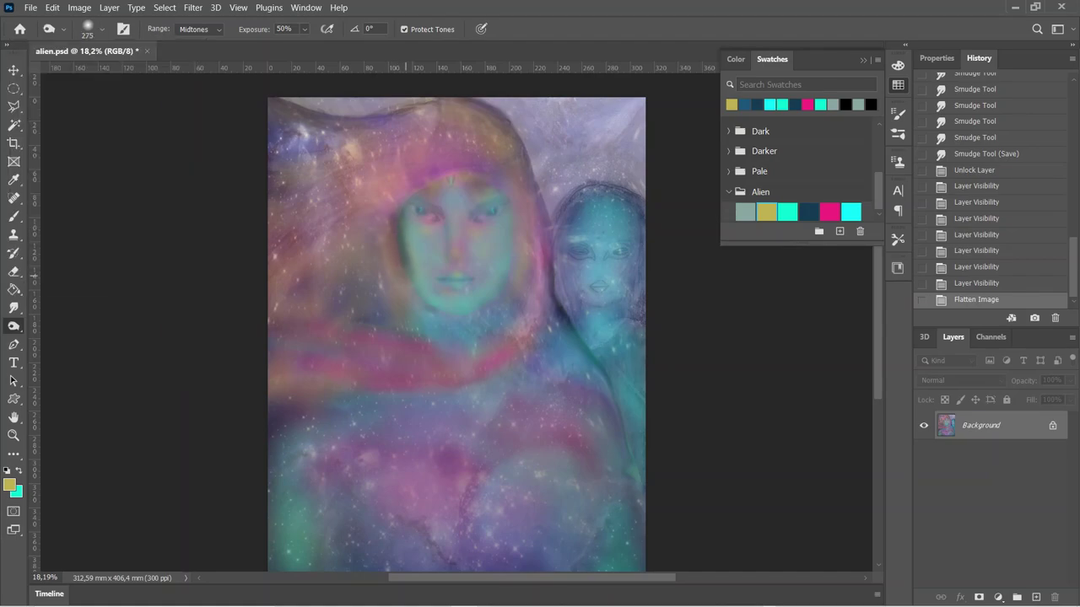
mouse_move(397, 233)
mouse_down()
mouse_move(430, 186)
mouse_move(454, 179)
mouse_up()
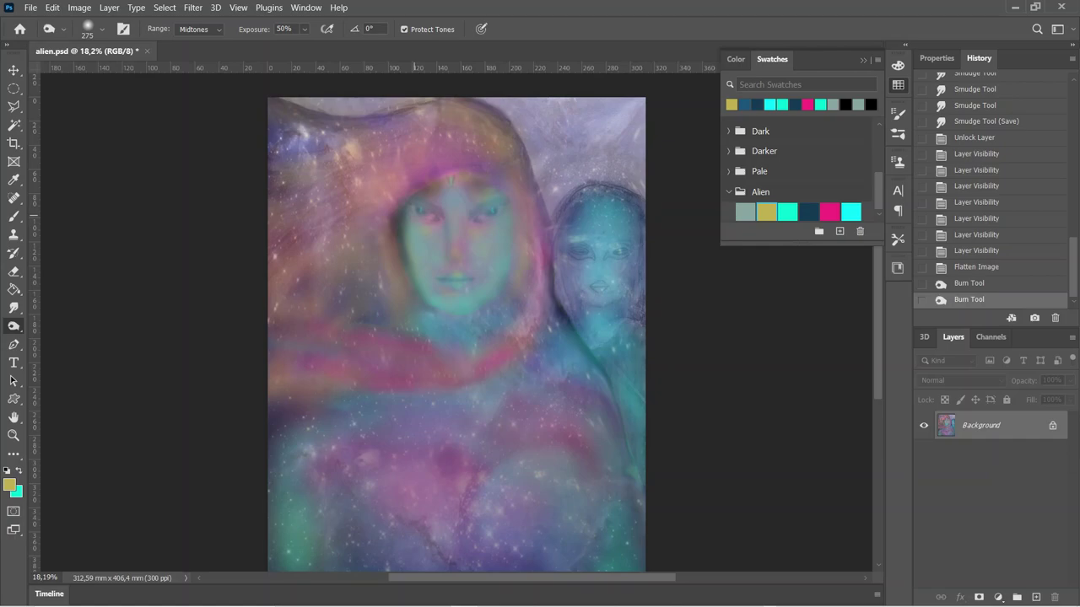
mouse_move(410, 211)
mouse_down()
mouse_move(438, 211)
mouse_move(418, 202)
mouse_move(449, 187)
mouse_move(510, 199)
mouse_move(522, 260)
mouse_move(505, 293)
mouse_up()
mouse_move(432, 314)
mouse_down()
mouse_move(419, 304)
mouse_move(464, 280)
mouse_up()
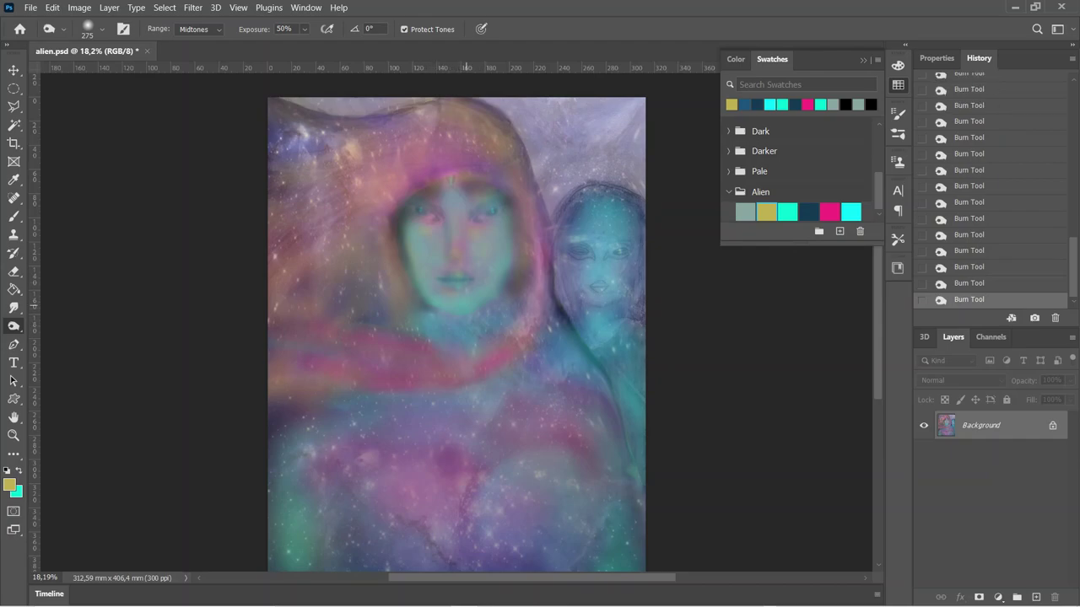
click(454, 261)
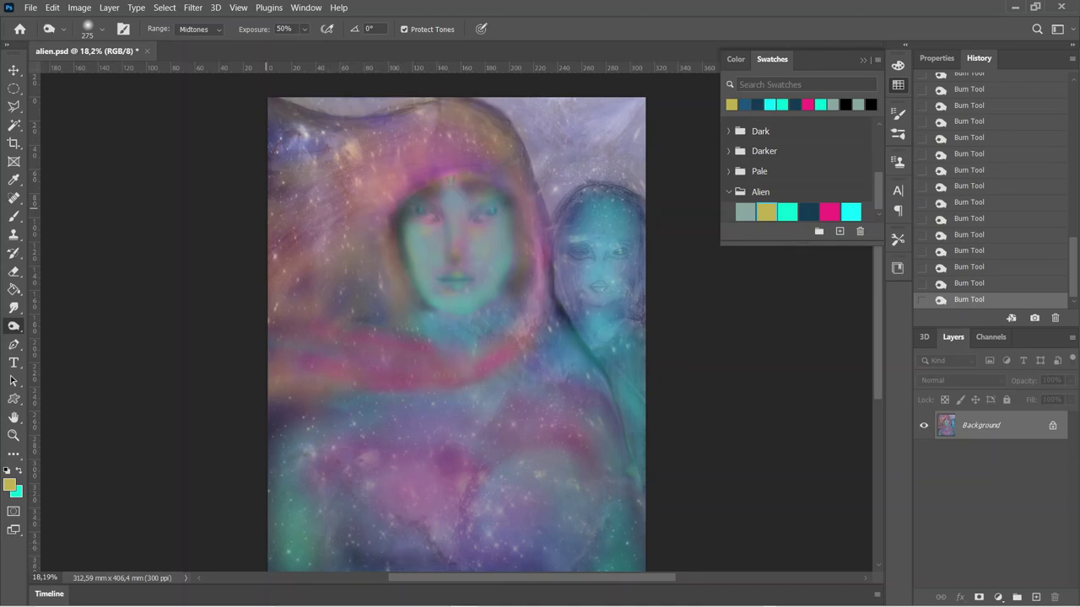
Enlarge the burn brush to 448 px and darken the bottom of the artwork
click(102, 28)
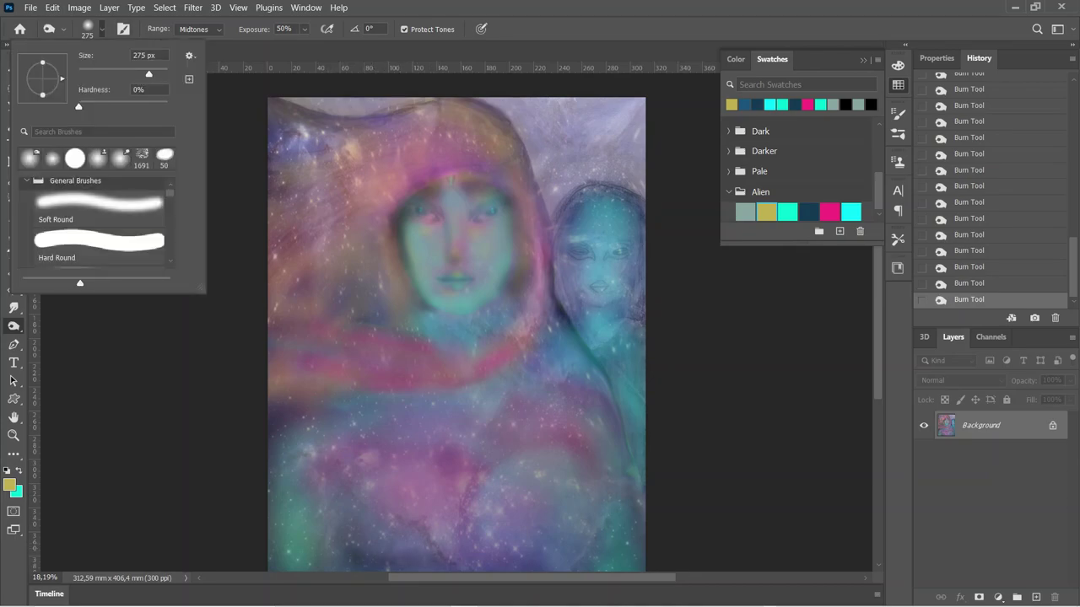
drag(148, 74, 156, 73)
key(Return)
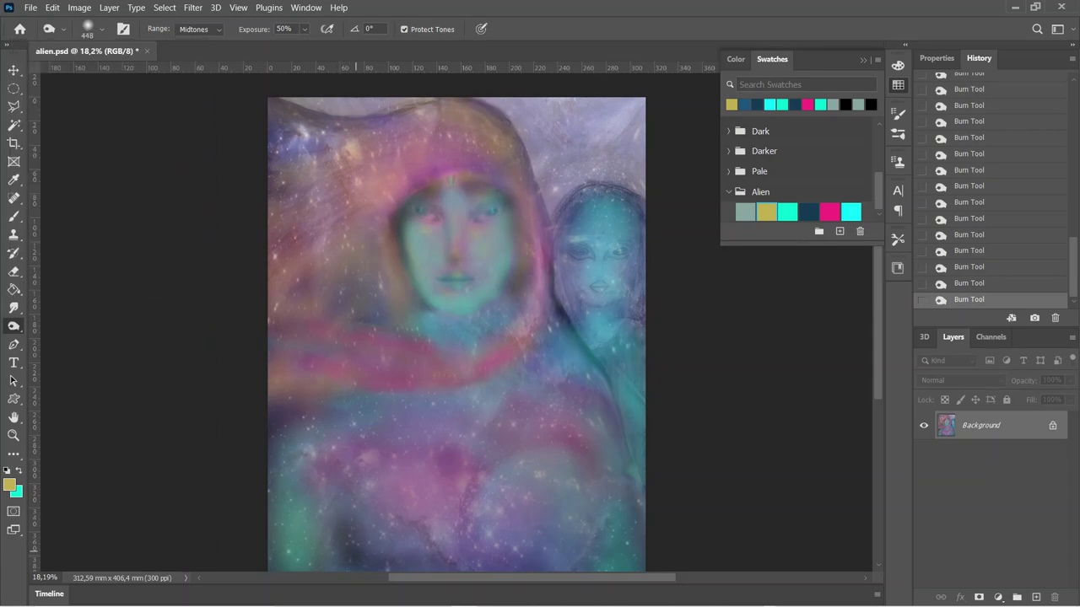
mouse_move(333, 527)
mouse_down()
mouse_move(278, 498)
mouse_move(278, 548)
mouse_up()
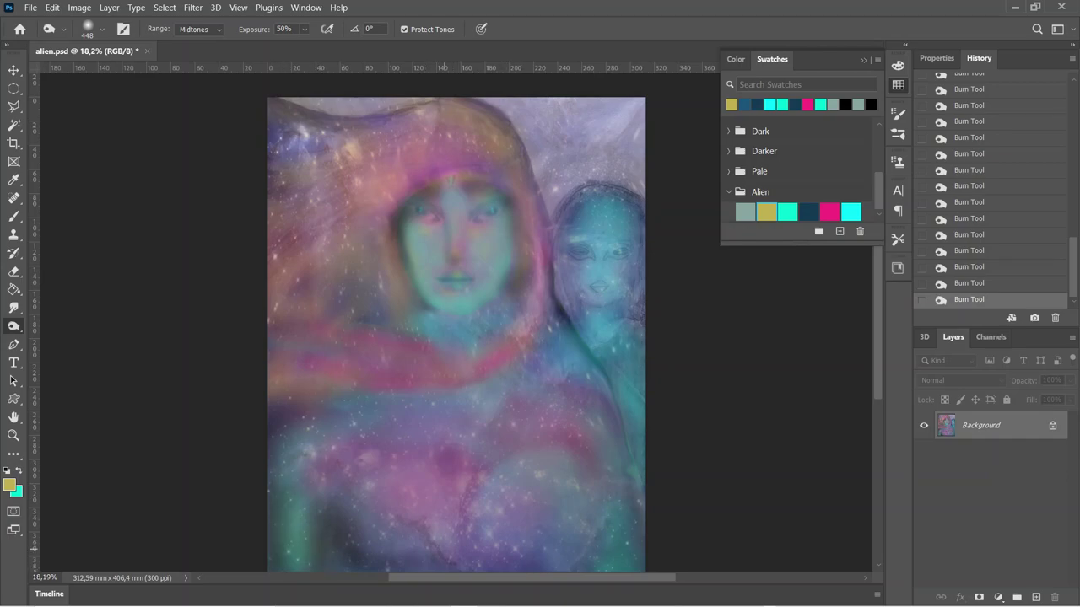
drag(445, 549, 361, 498)
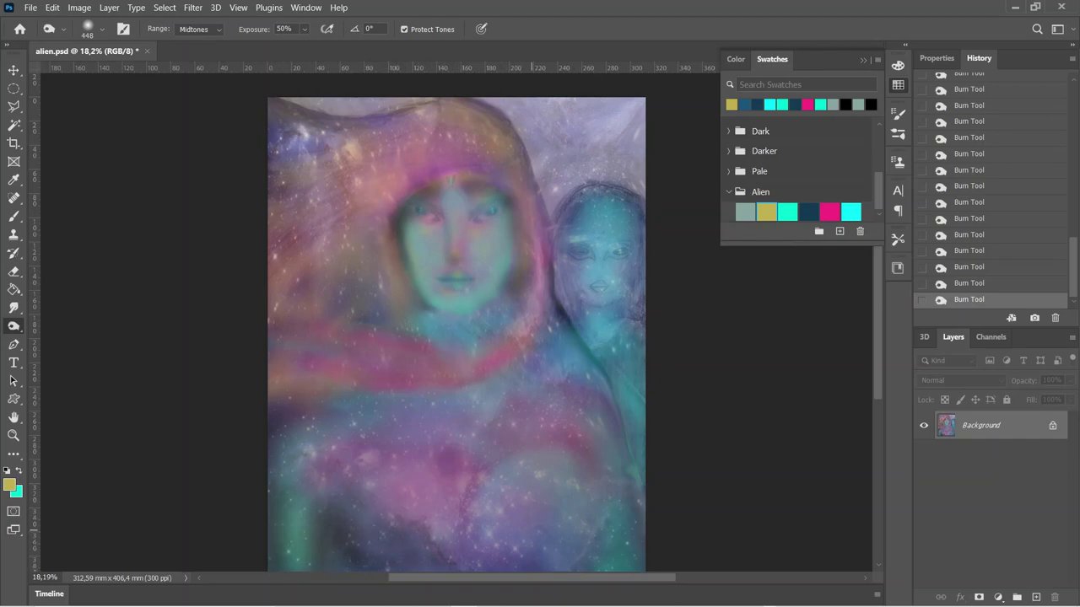
mouse_move(531, 552)
mouse_down()
mouse_move(600, 548)
mouse_move(540, 557)
mouse_move(579, 548)
mouse_move(612, 514)
mouse_move(624, 477)
mouse_up()
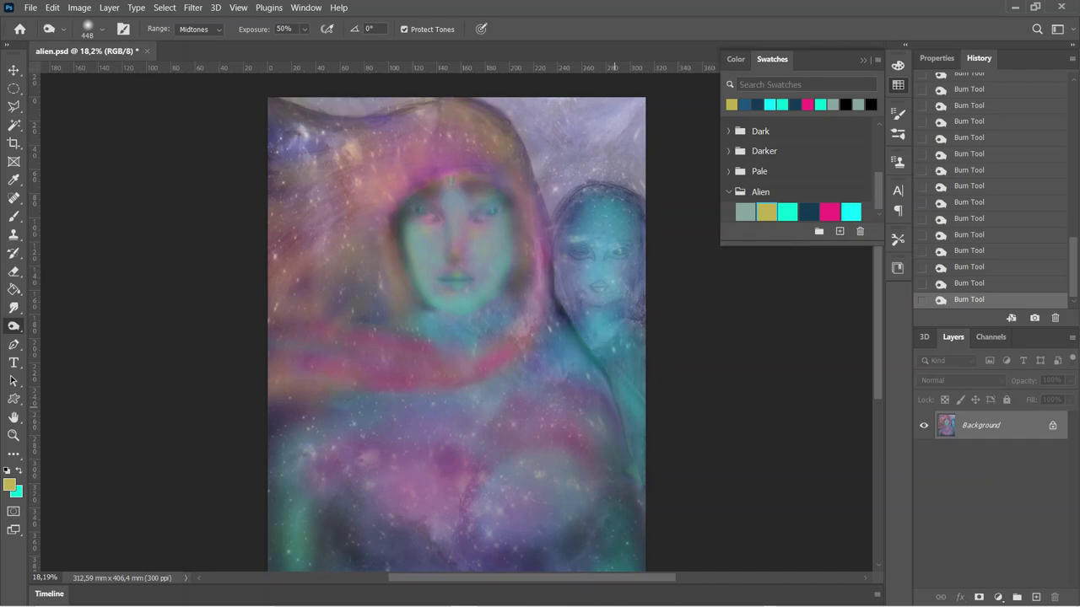
Darken the right figure's shoulder, neck, face side and the image's right edge
drag(606, 411, 601, 428)
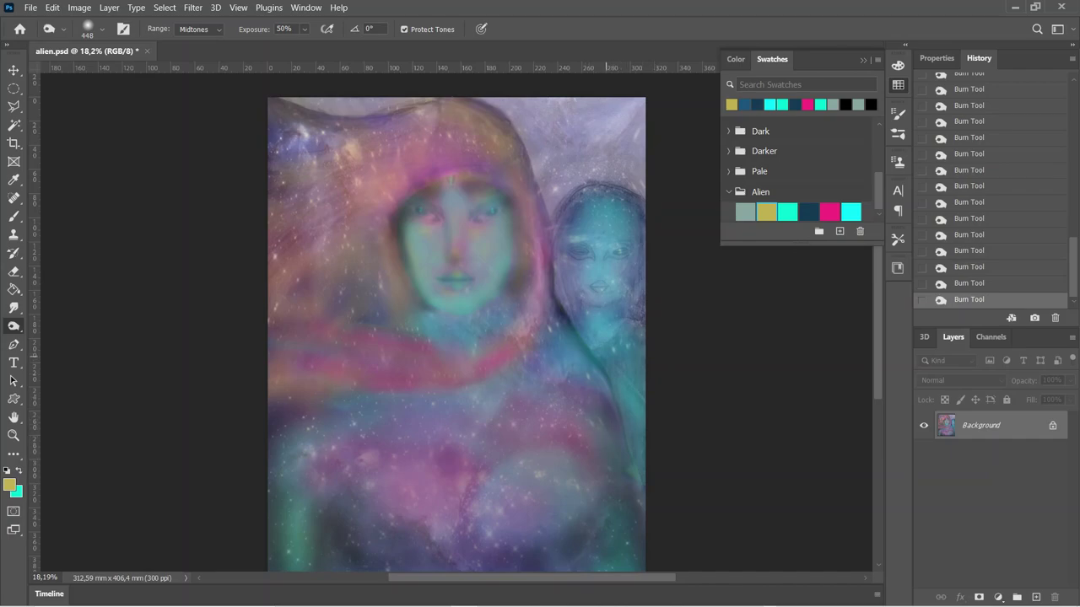
mouse_move(606, 346)
mouse_down()
mouse_move(594, 319)
mouse_move(631, 363)
mouse_move(636, 342)
mouse_move(638, 485)
mouse_up()
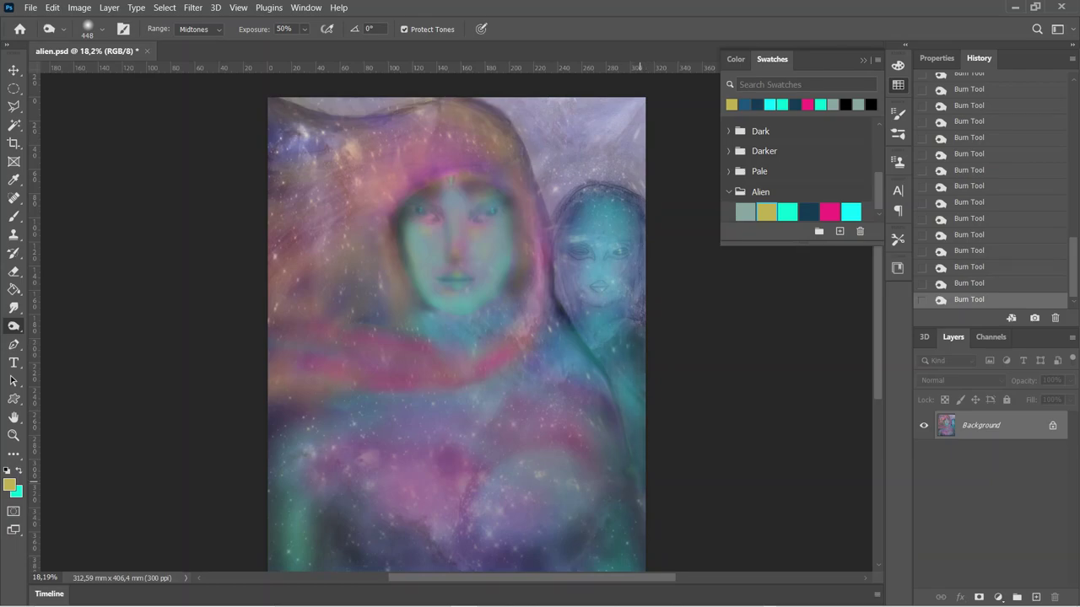
mouse_move(631, 325)
mouse_down()
mouse_move(630, 209)
mouse_move(587, 209)
mouse_move(566, 224)
mouse_up()
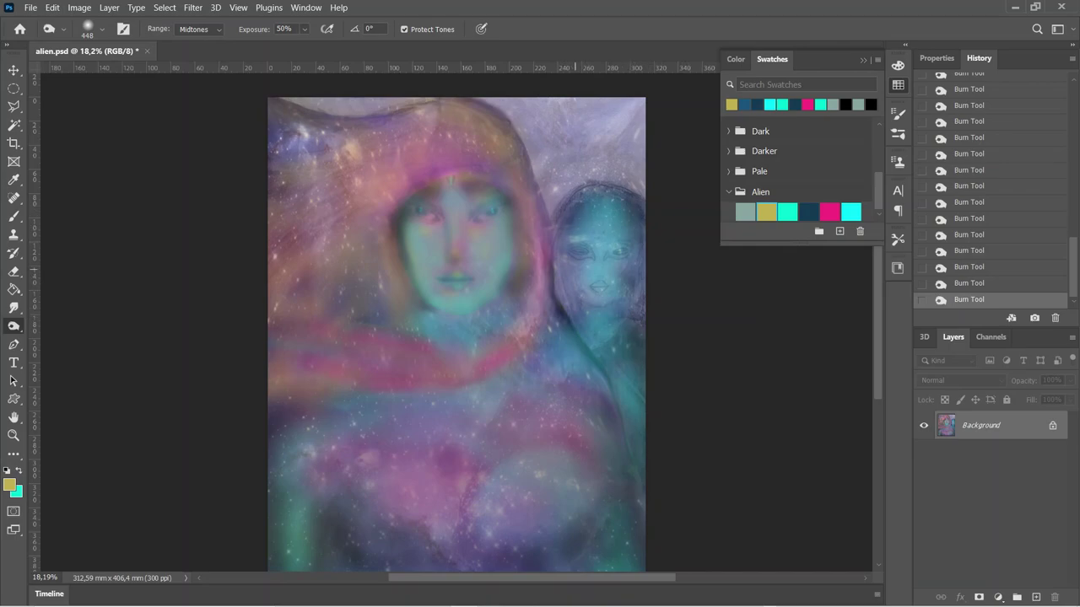
drag(574, 262, 577, 287)
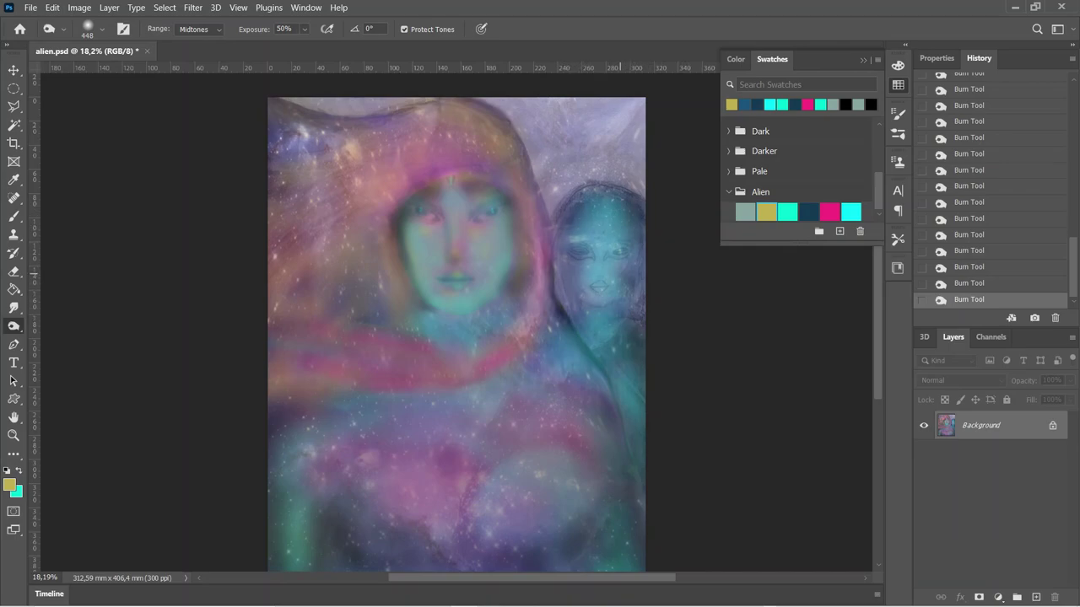
drag(522, 191, 522, 195)
Dab burn along the right figure's hair edge up to the top of the hair
click(534, 212)
click(545, 240)
click(548, 272)
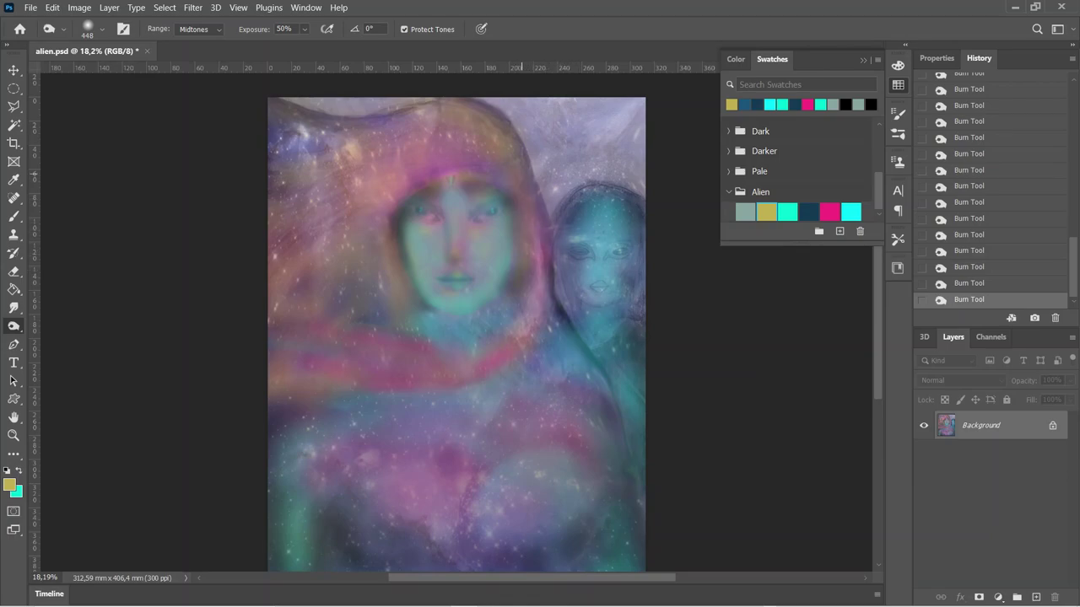
click(522, 170)
click(502, 135)
click(490, 121)
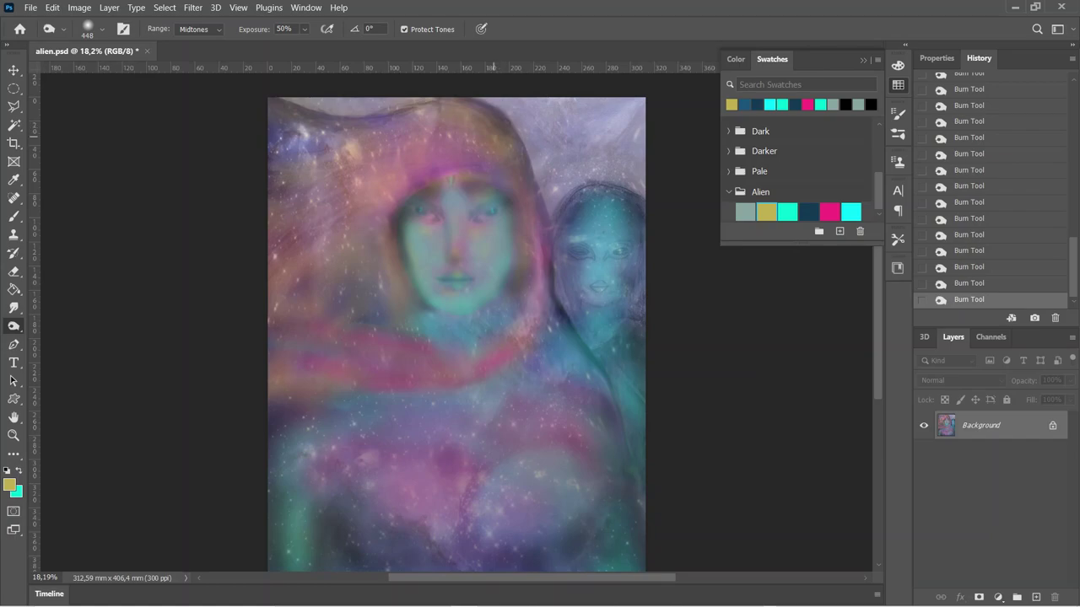
click(392, 125)
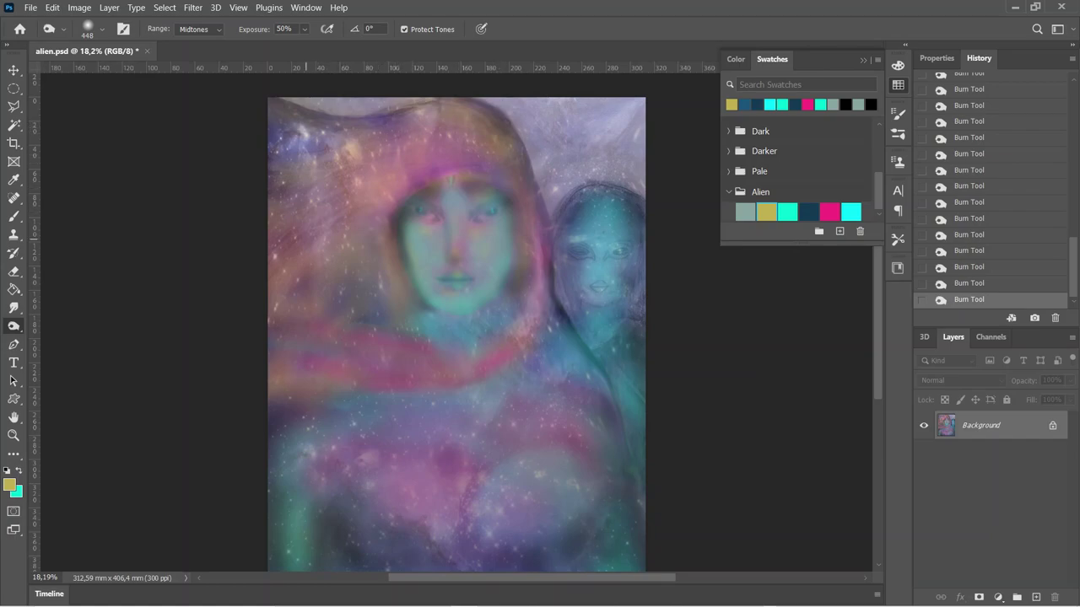
Dab burn on the hair beside and to the left of the left face
click(378, 263)
click(375, 283)
drag(382, 307, 368, 322)
click(358, 288)
click(345, 285)
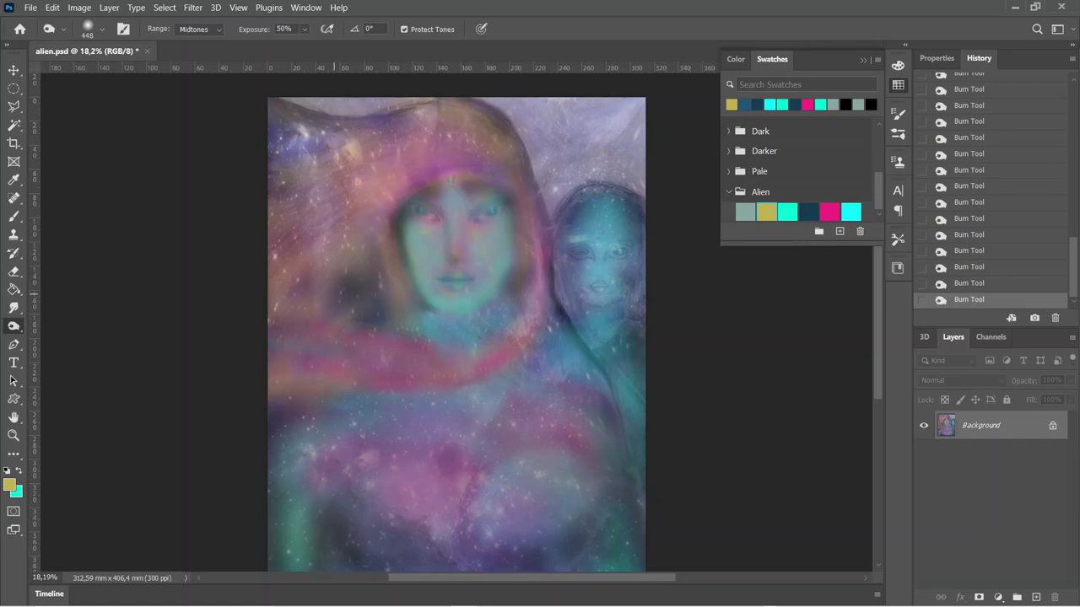
click(304, 293)
Zoom in and burn a downward shadow strip beside the right figure's neck
scroll(618, 280, up, 2)
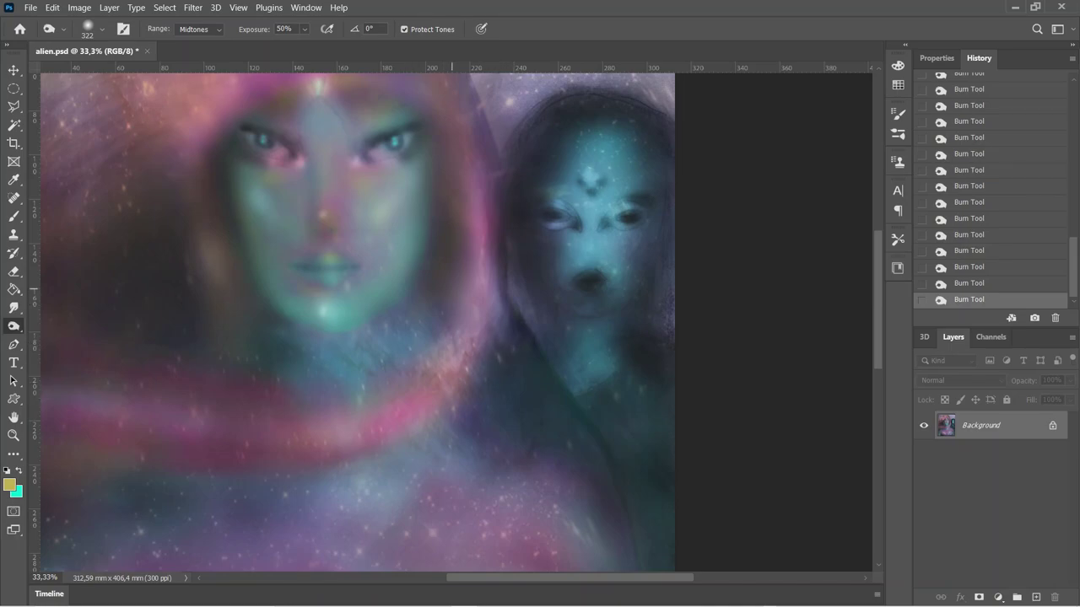
mouse_move(451, 291)
mouse_down()
mouse_move(451, 327)
mouse_move(441, 331)
mouse_up()
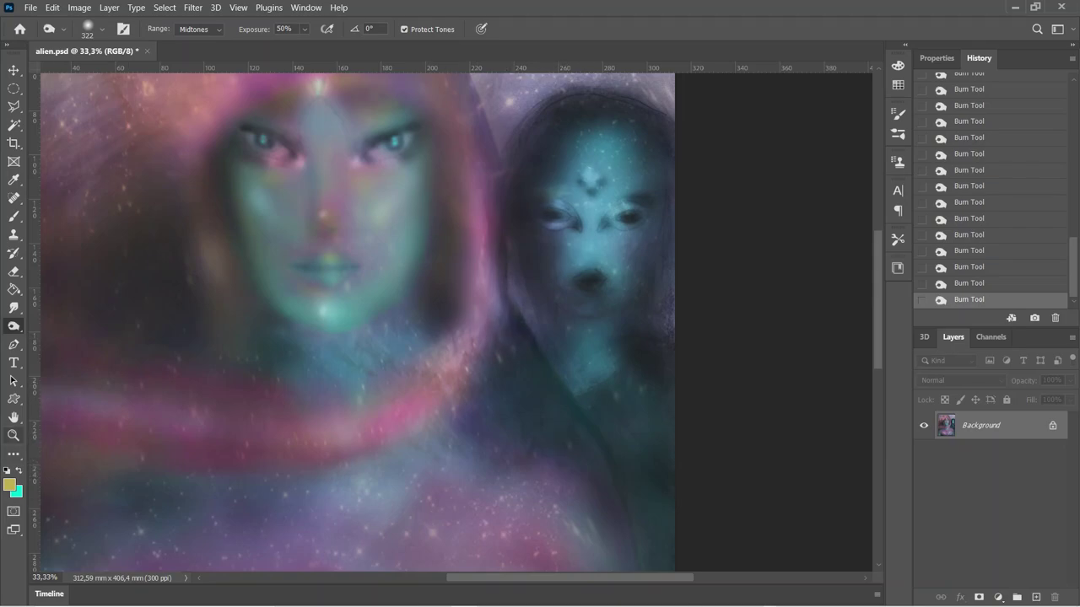
click(12, 436)
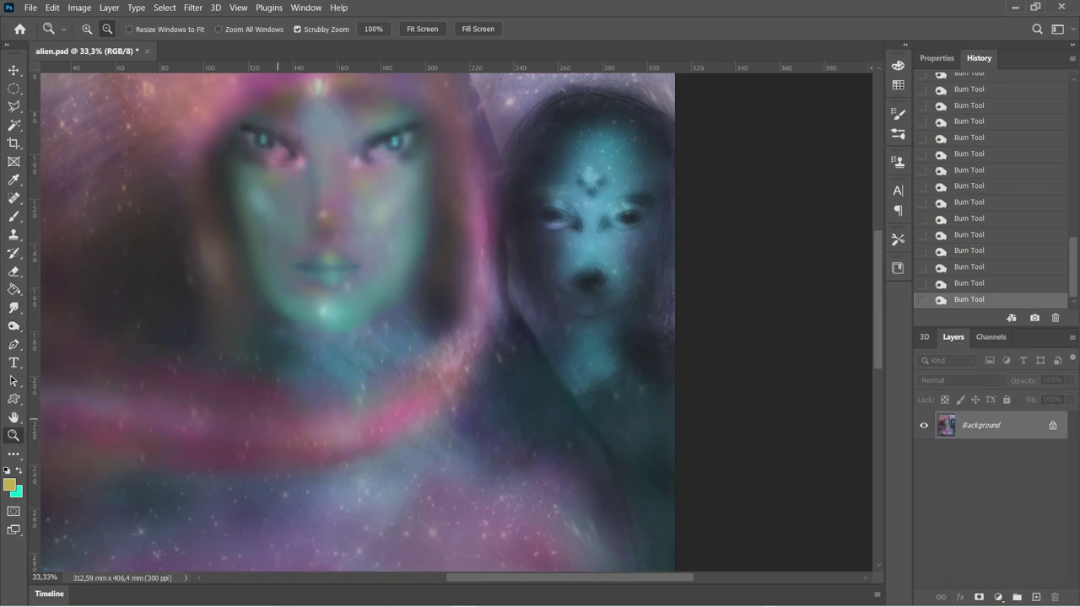
Zoom out to show the whole artwork and switch to the Brush Tool
alt+click(276, 417)
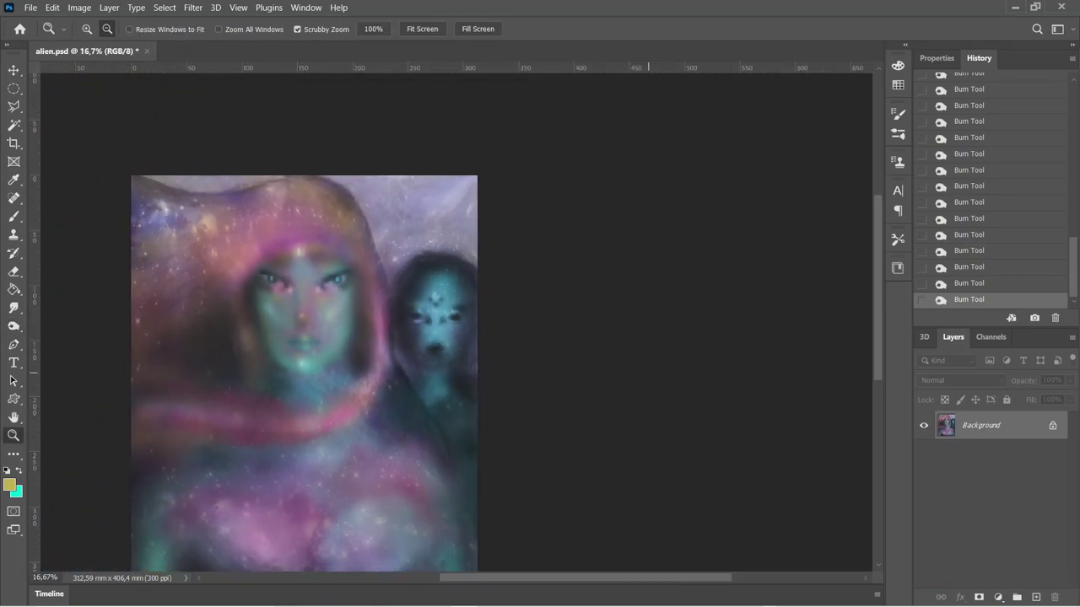
scroll(455, 322, down, 2)
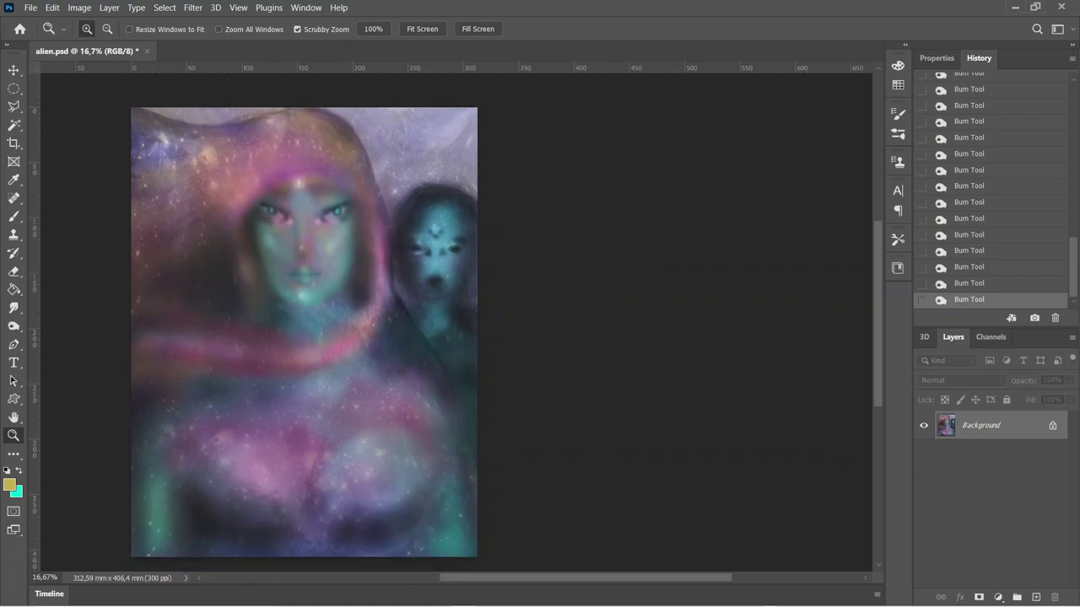
scroll(455, 322, down, 1)
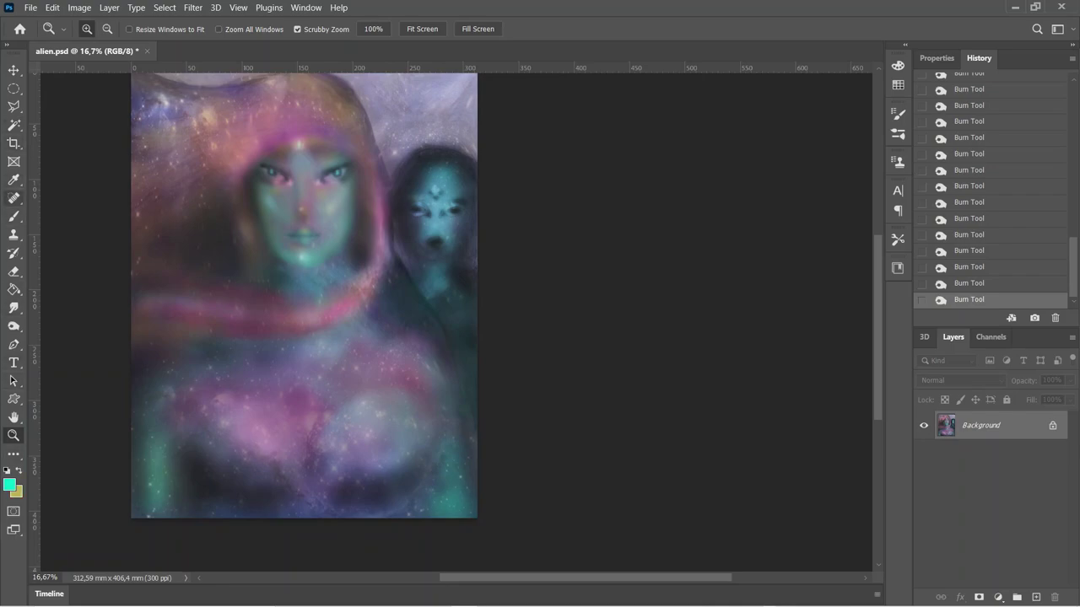
click(14, 216)
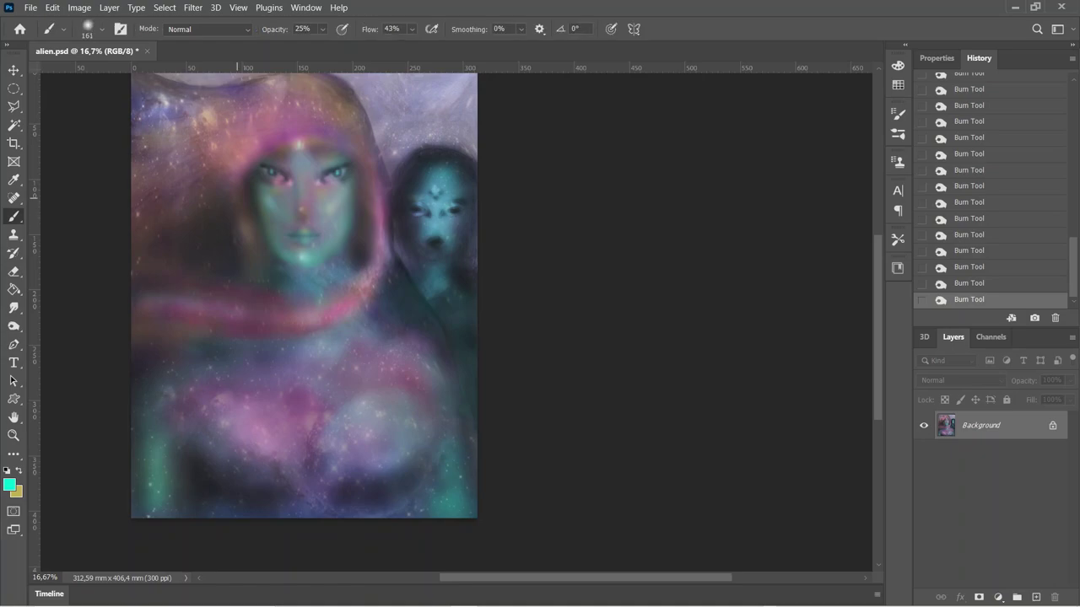
Set the brush size to 62 px in the Brush Preset picker
click(102, 29)
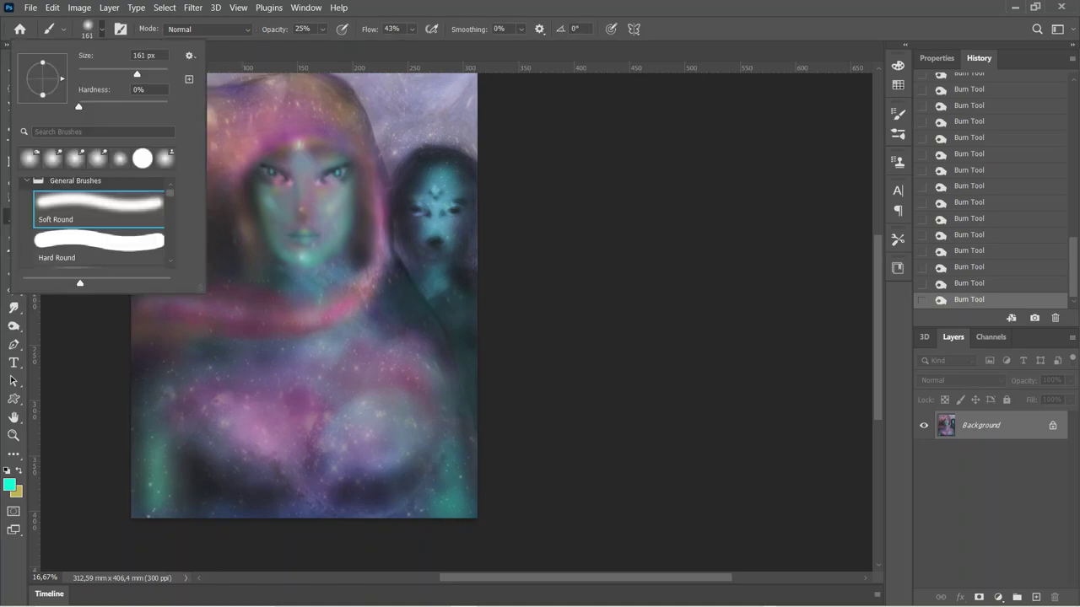
text(62)
key(Return)
key(Return)
click(414, 207)
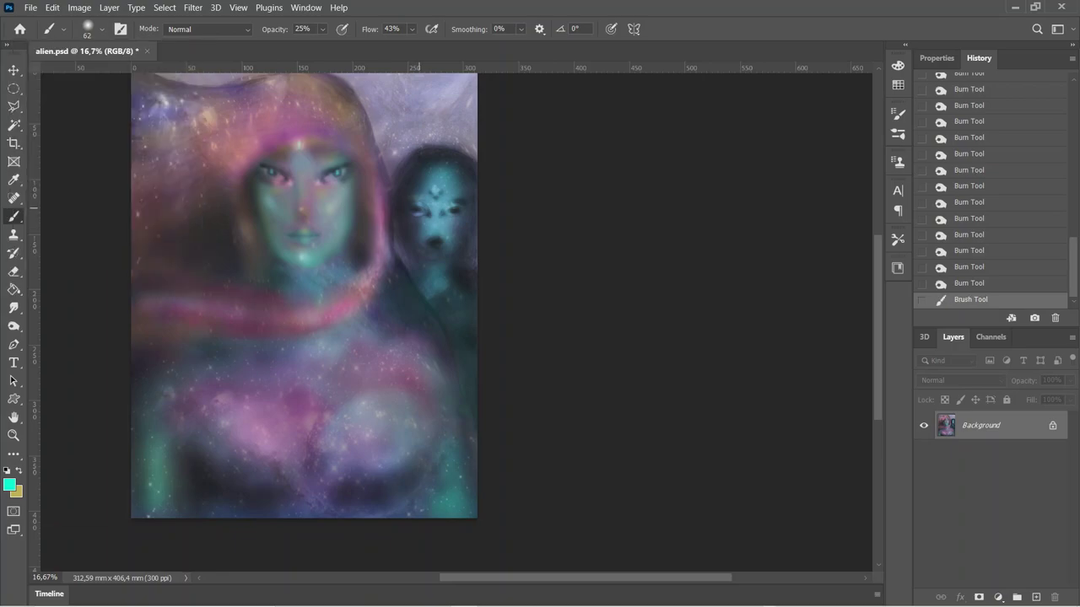
Dab several soft teal touches and a short stroke onto the figures
click(414, 207)
click(414, 207)
click(414, 207)
click(414, 206)
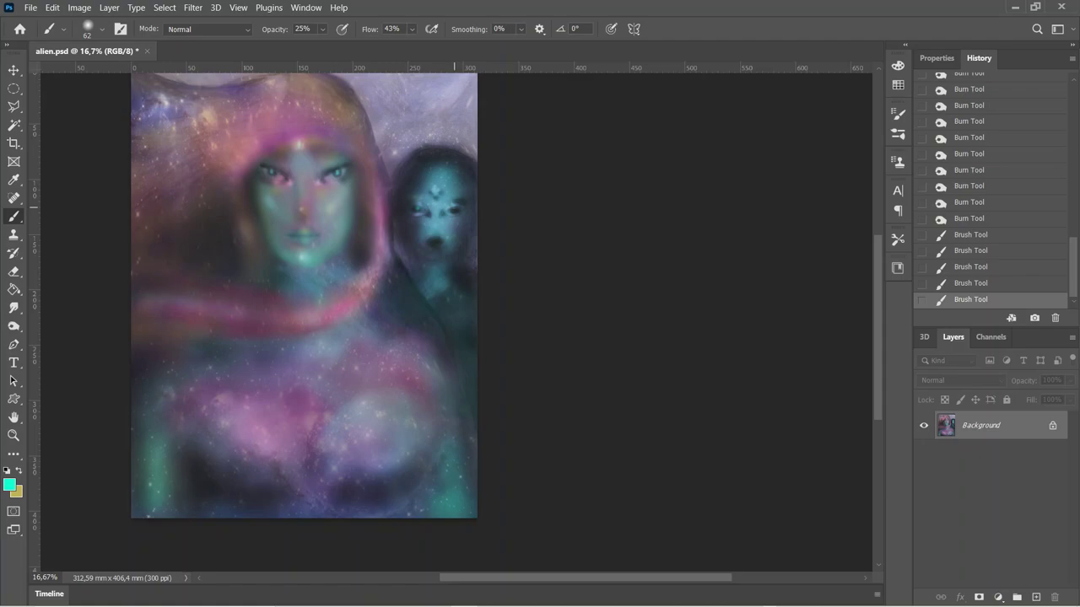
click(453, 207)
click(453, 206)
drag(453, 207, 465, 207)
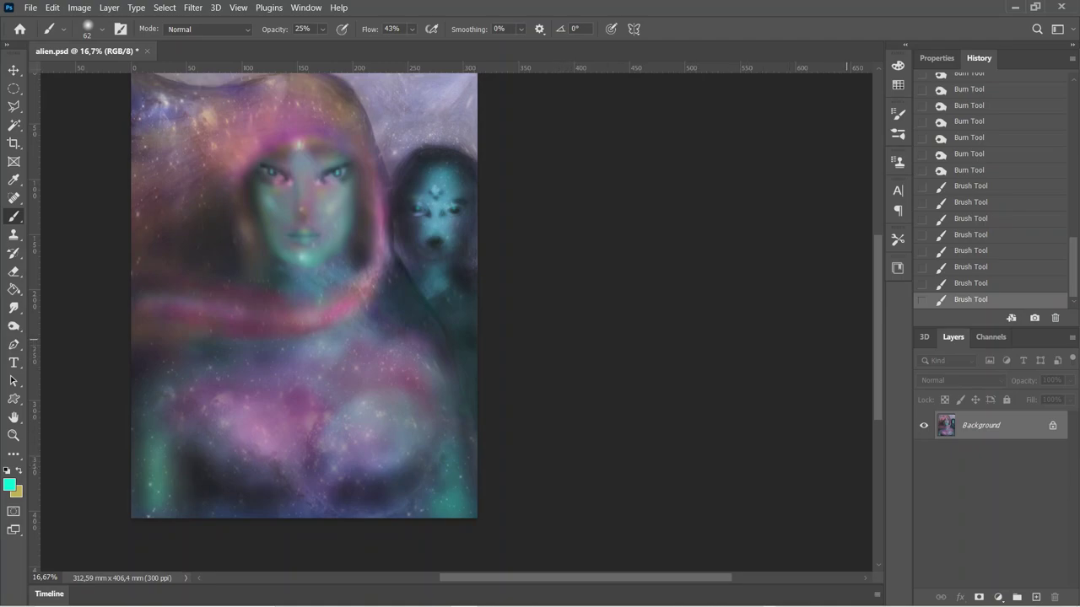
scroll(455, 304, up, 1)
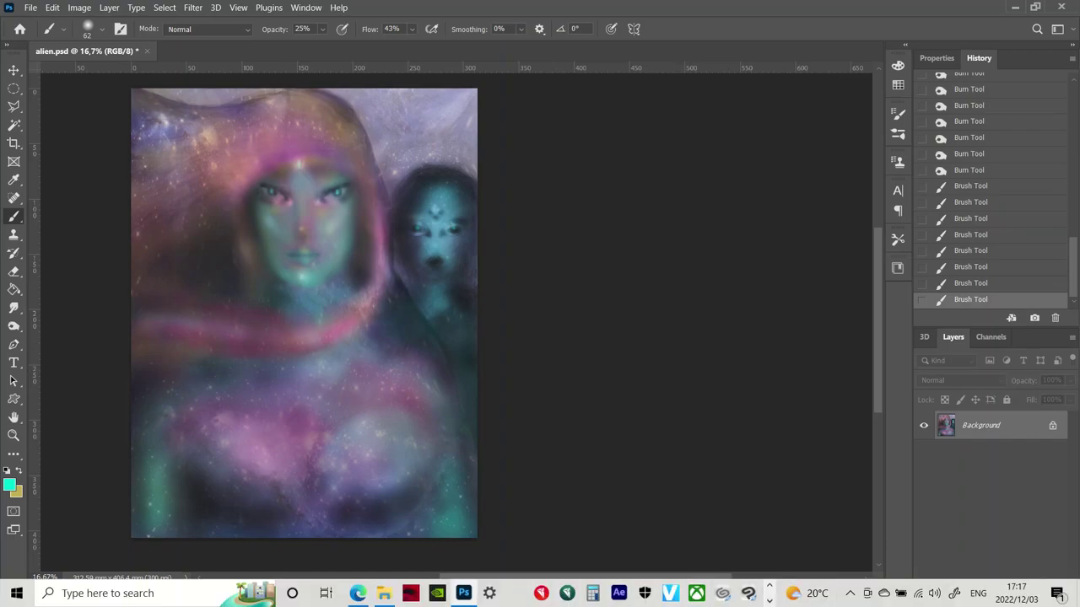
Save alien.psd and create a new layer named 'words' via Layer > New > Layer
key(ctrl+s)
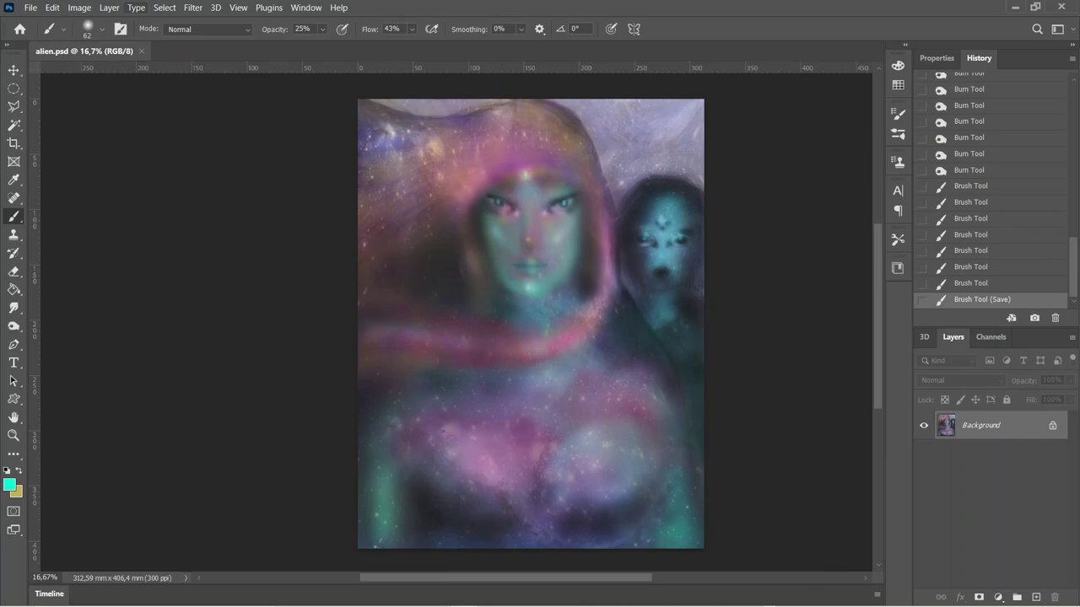
click(109, 8)
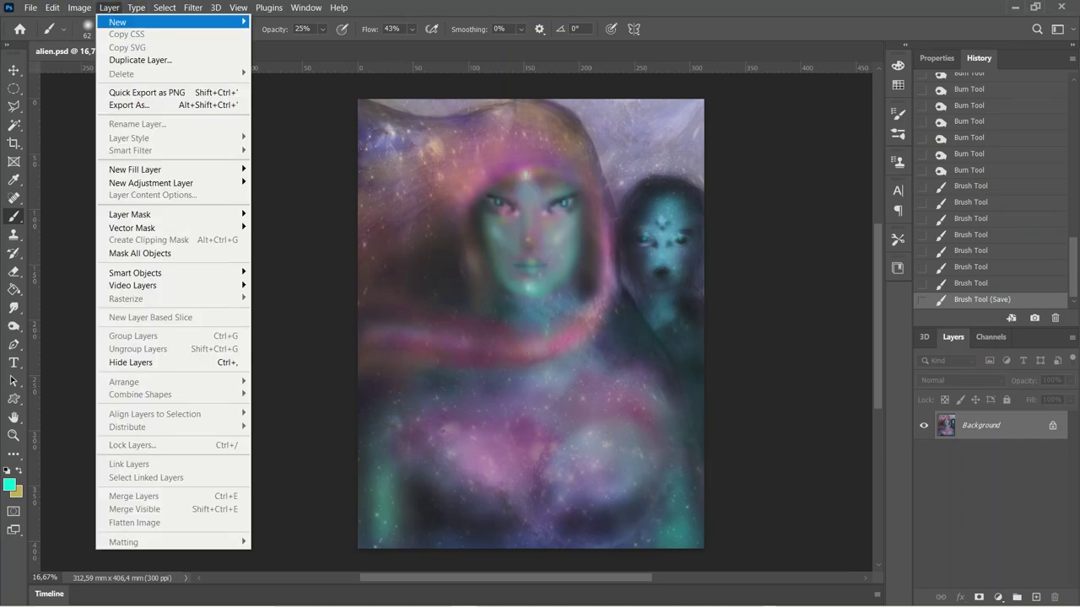
click(274, 21)
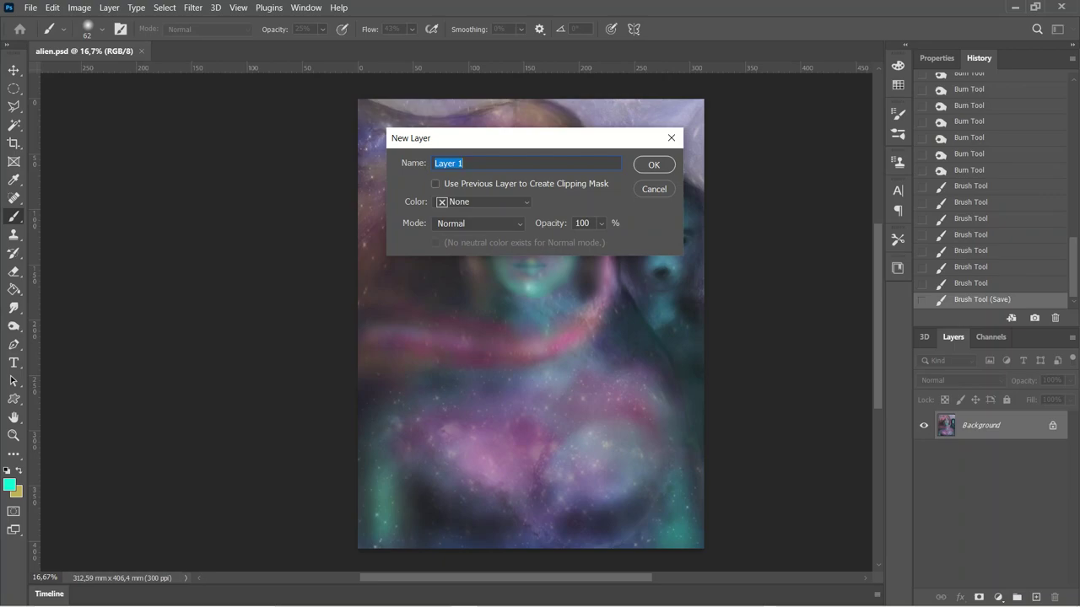
text(wor)
text(ds)
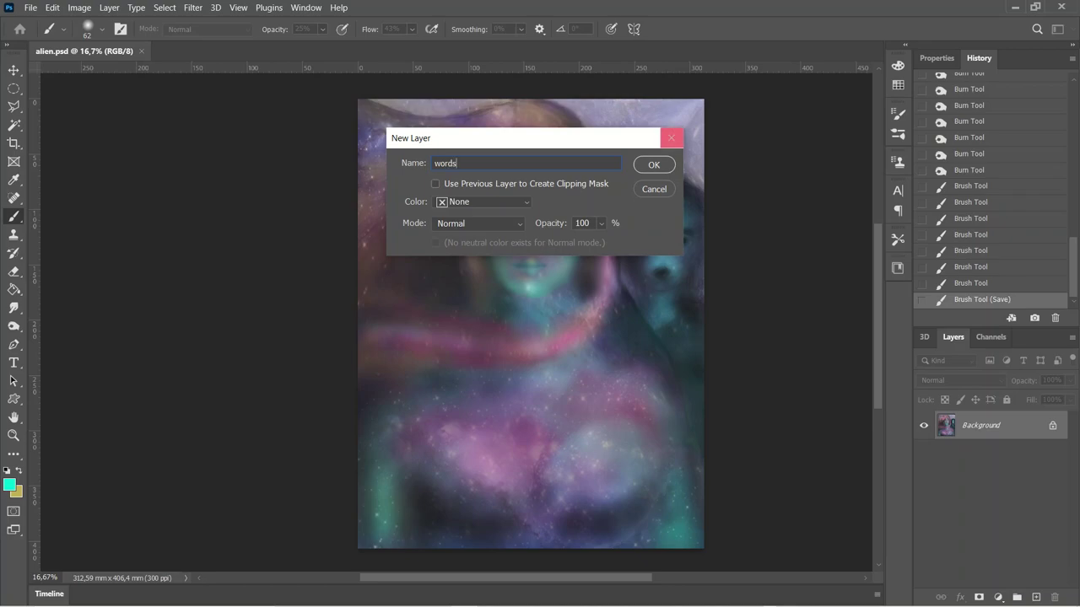
key(Return)
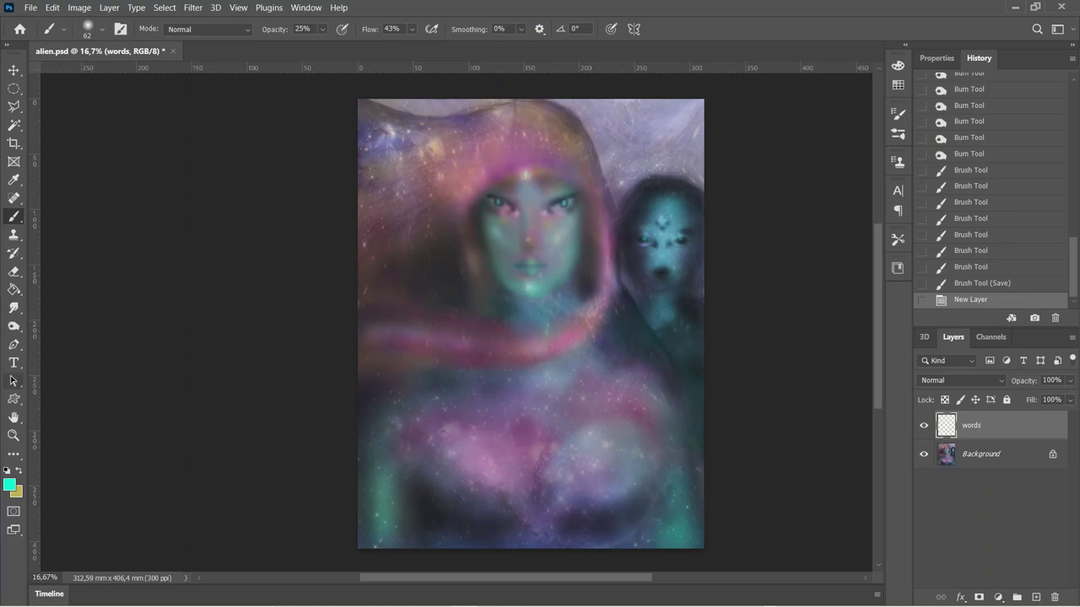
Make white the foreground colour and type trial text 'loem n believe in humans' with the type mask
click(14, 363)
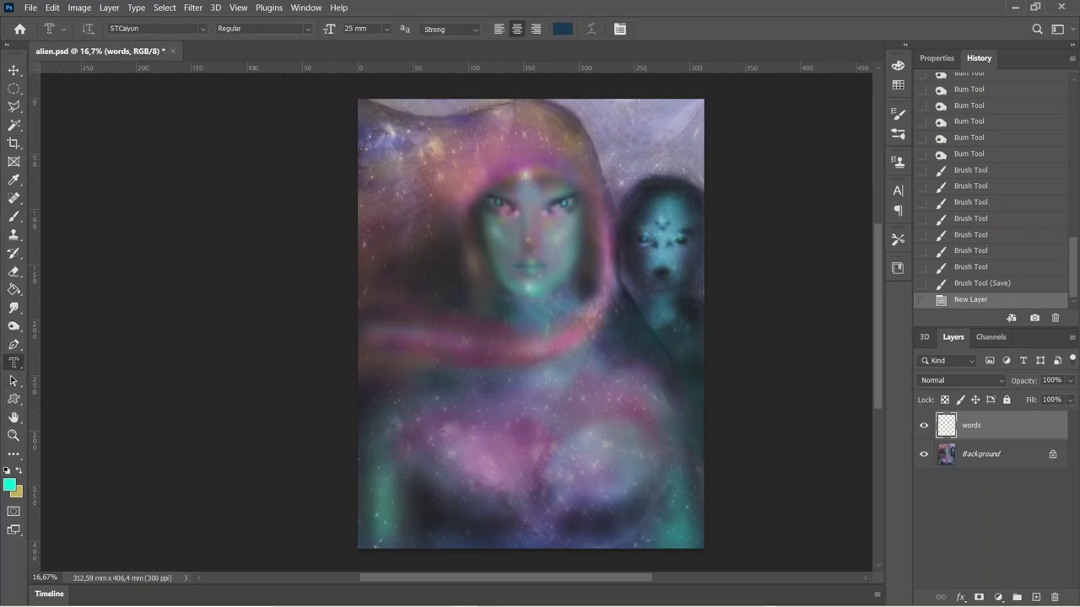
key(d)
key(x)
click(325, 464)
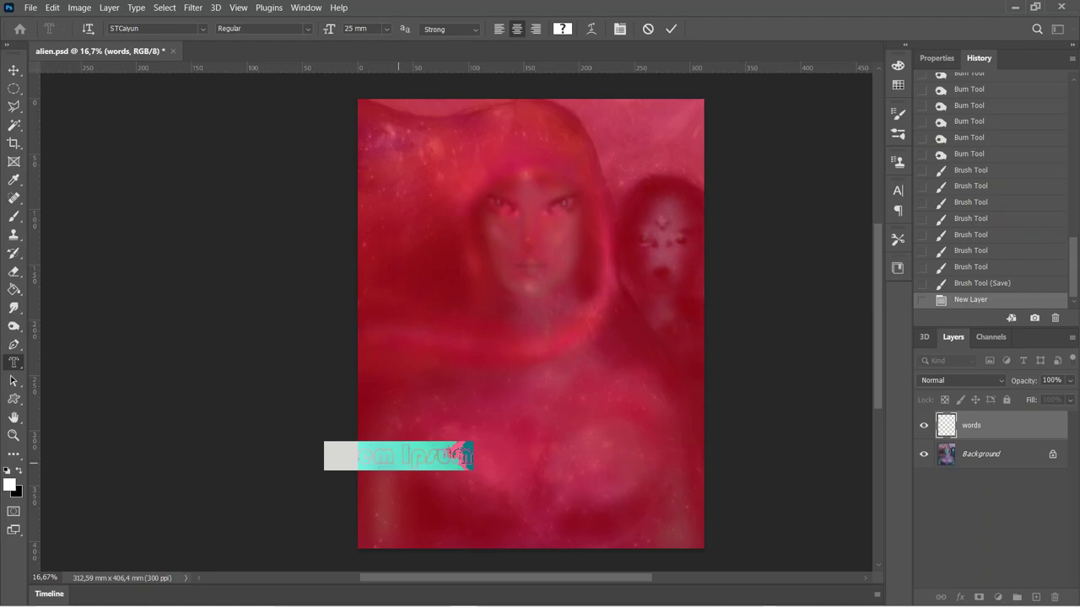
key(BackSpace)
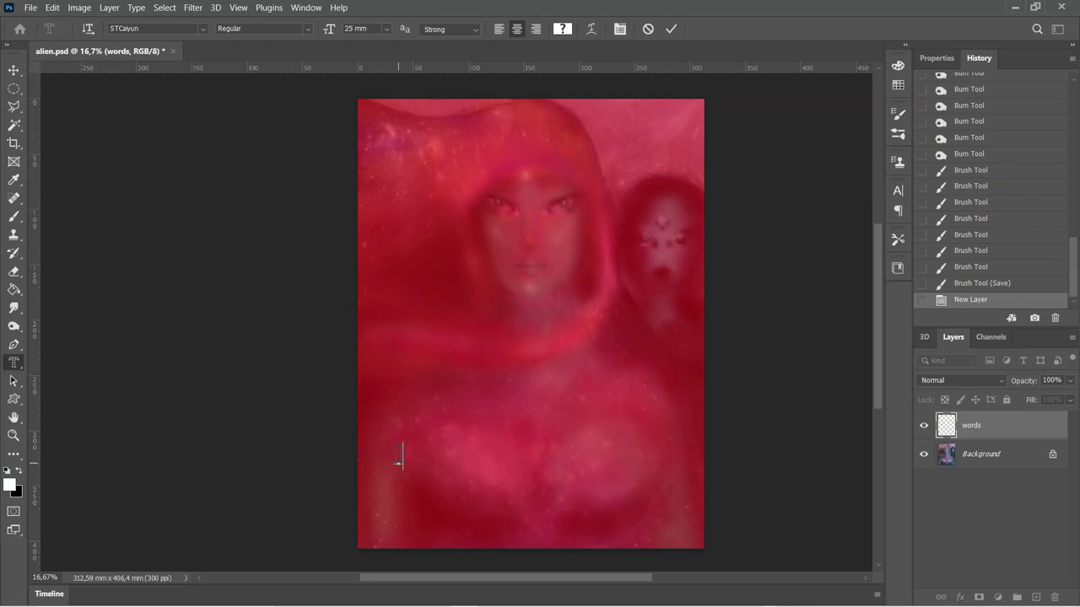
text(lo)
text(em)
text( n)
text( b)
text(e)
text(l)
text(i)
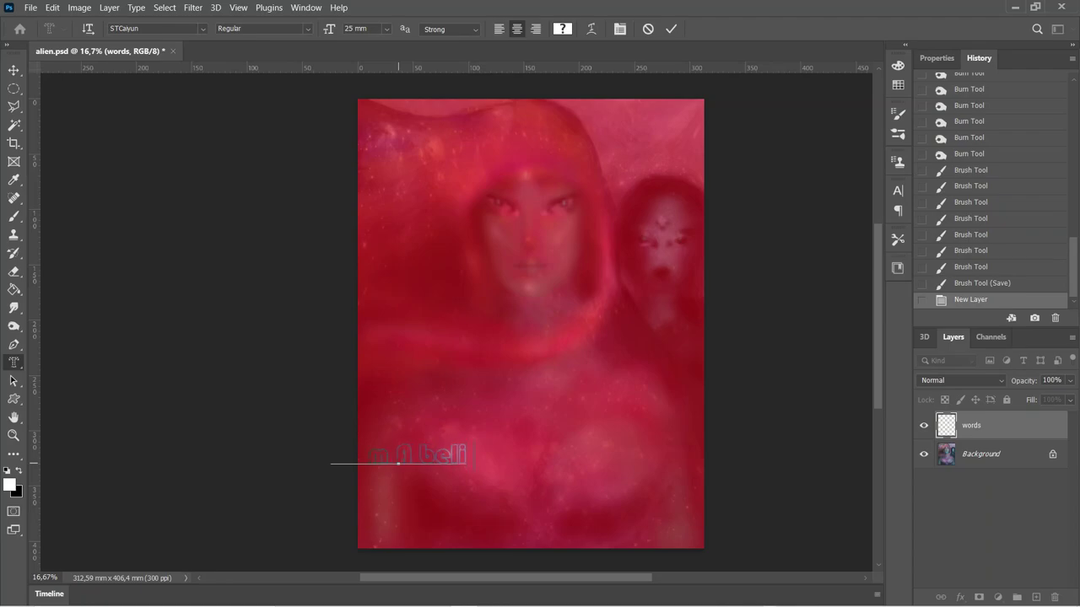
text(e)
text(ve)
text( in)
text(hu)
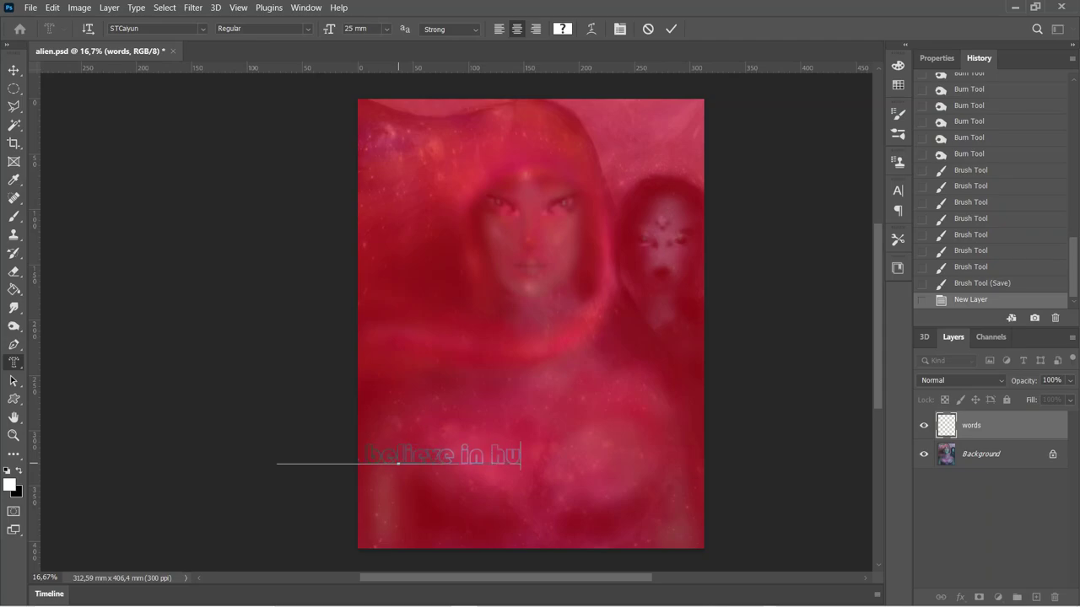
text(mans)
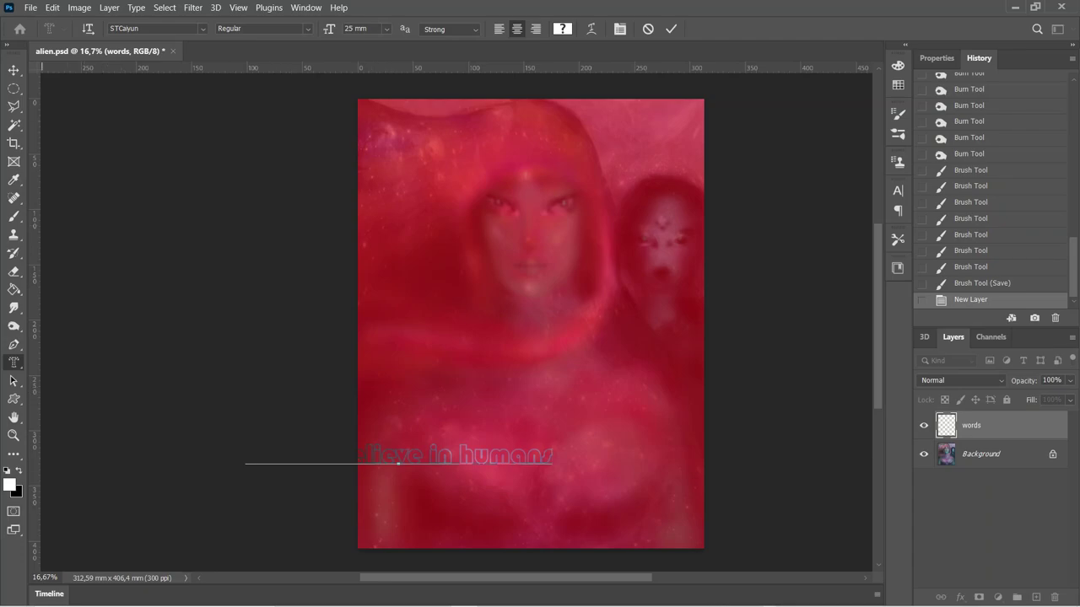
Commit the mask text as a selection, then switch to Horizontal Type Tool and undo it
key(ctrl+Return)
key(v)
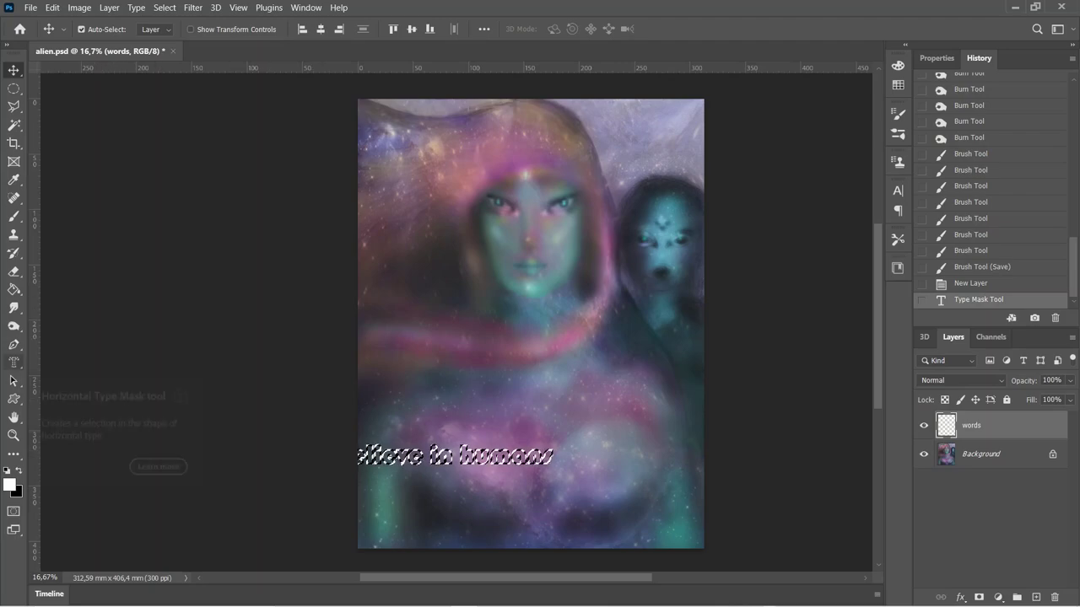
click(13, 362)
click(57, 363)
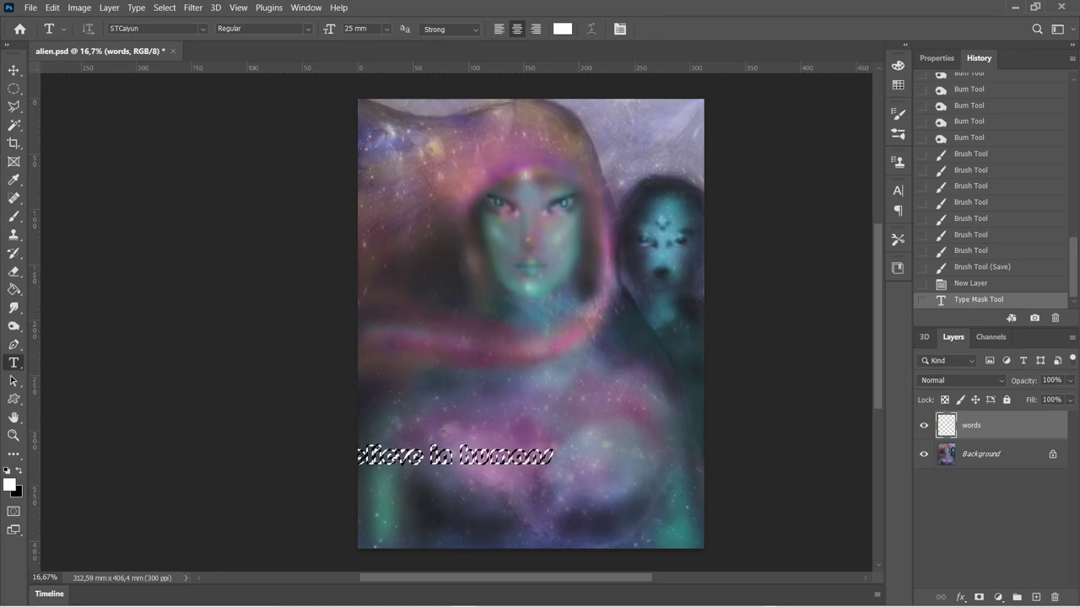
key(ctrl+z)
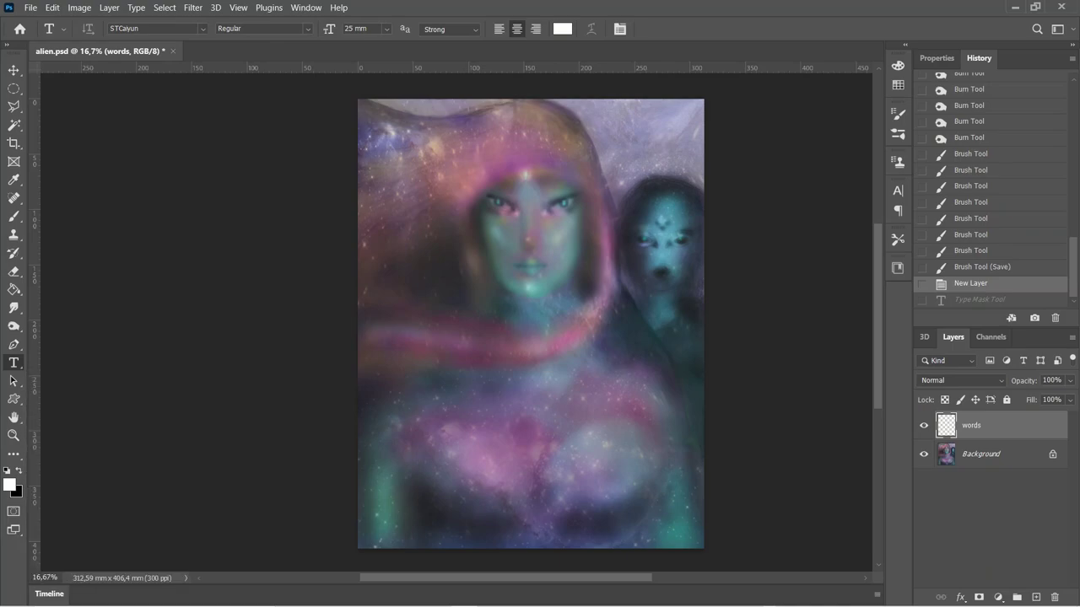
Type the caption "i' m A believe in humans" on the canvas with the Horizontal Type Tool
right_click(13, 363)
click(64, 362)
click(484, 429)
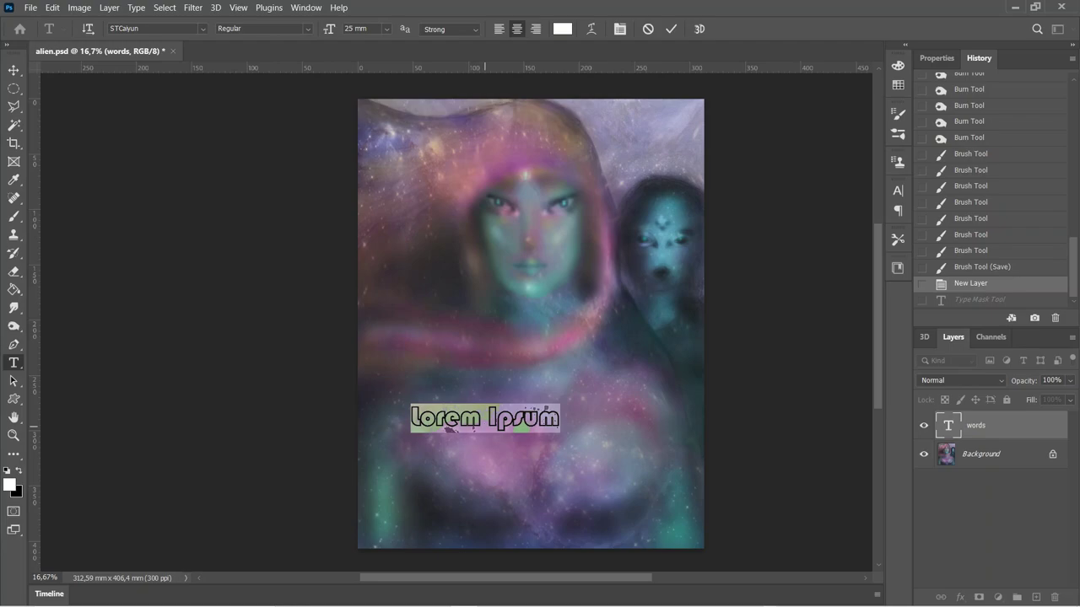
key(BackSpace)
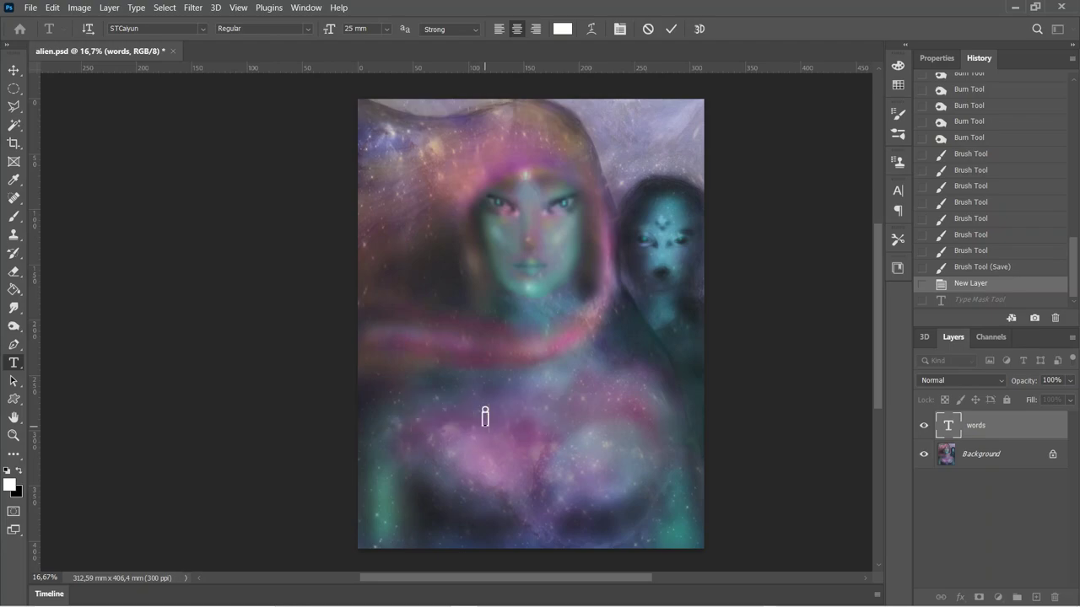
text(' m)
text( a)
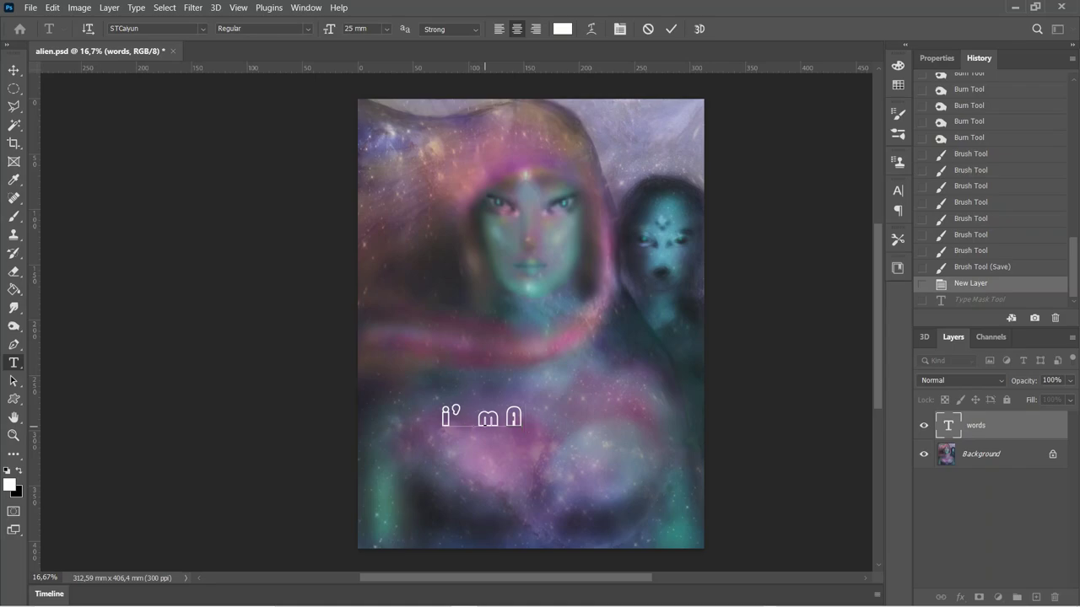
text(b)
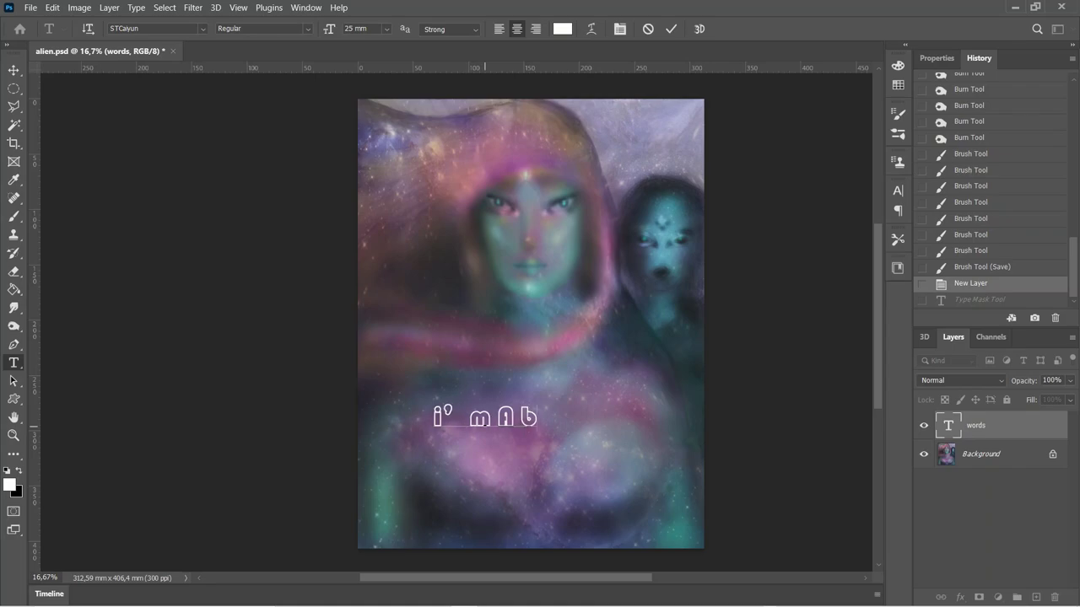
text(el)
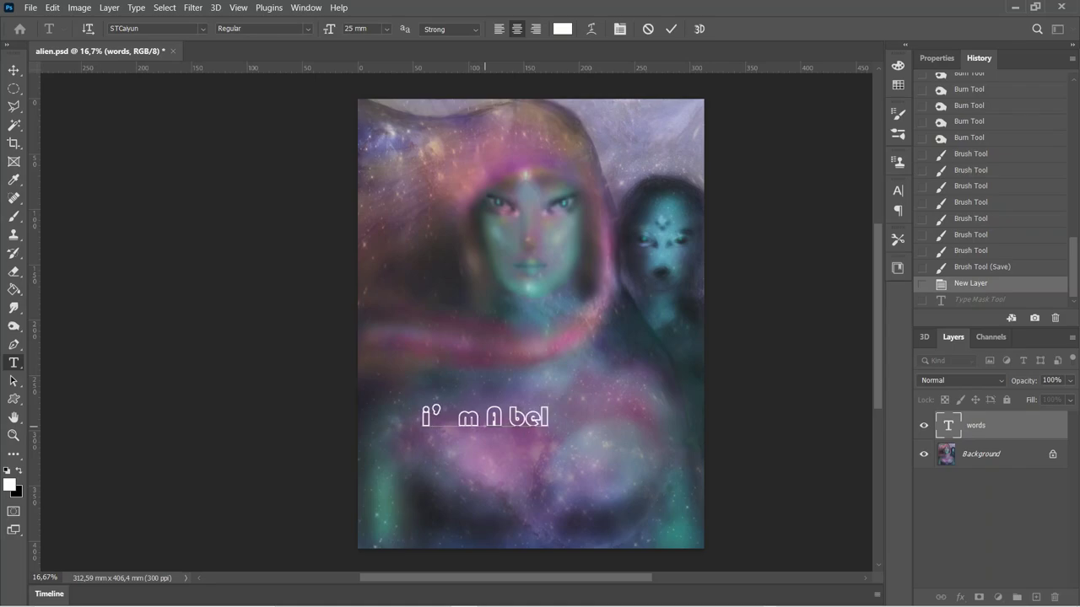
text(i)
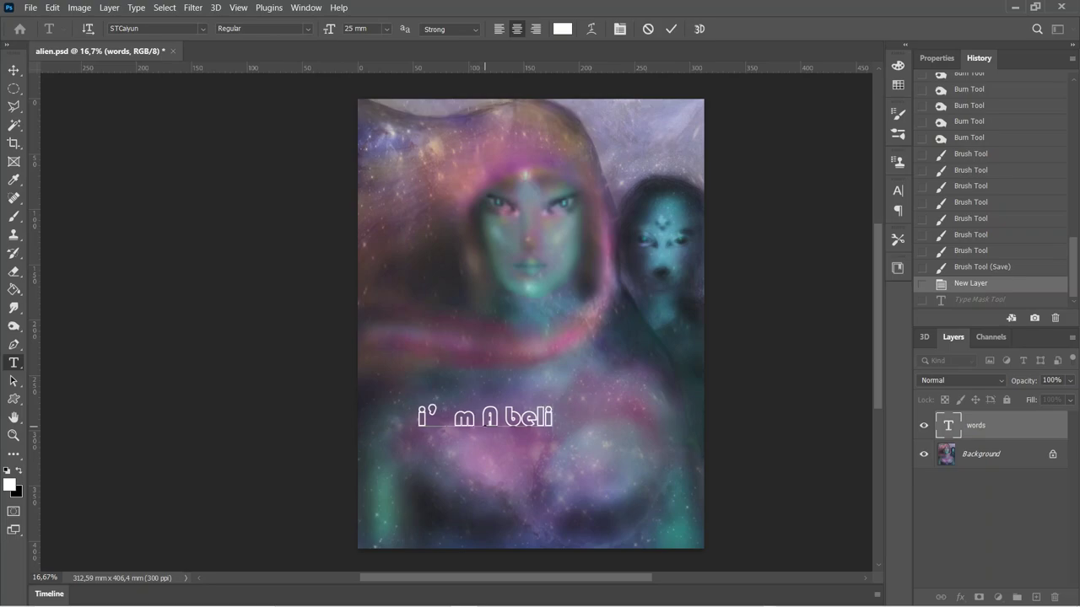
text(e)
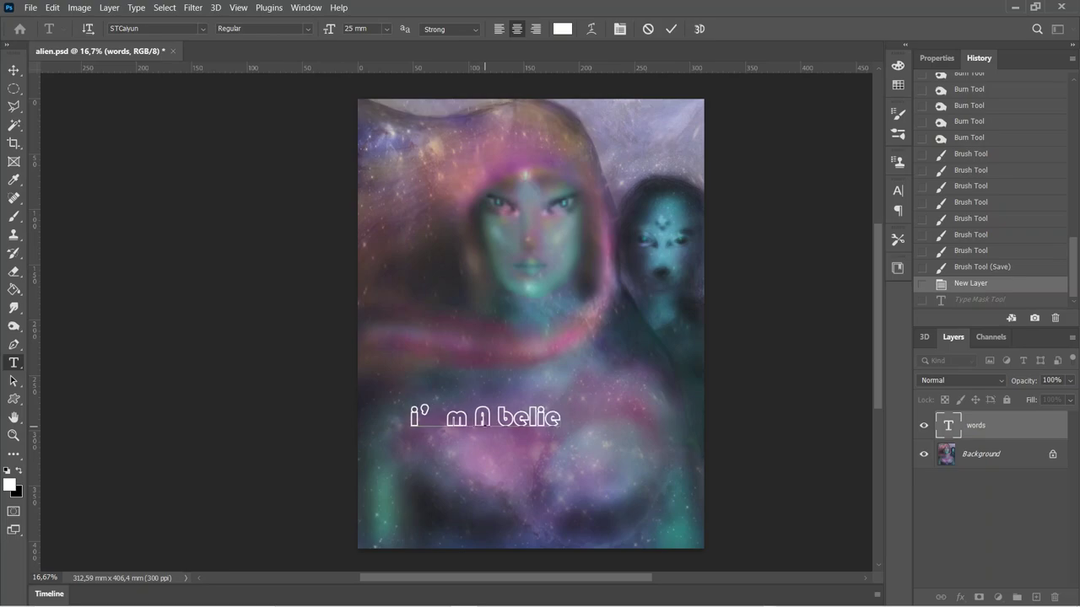
text(ve)
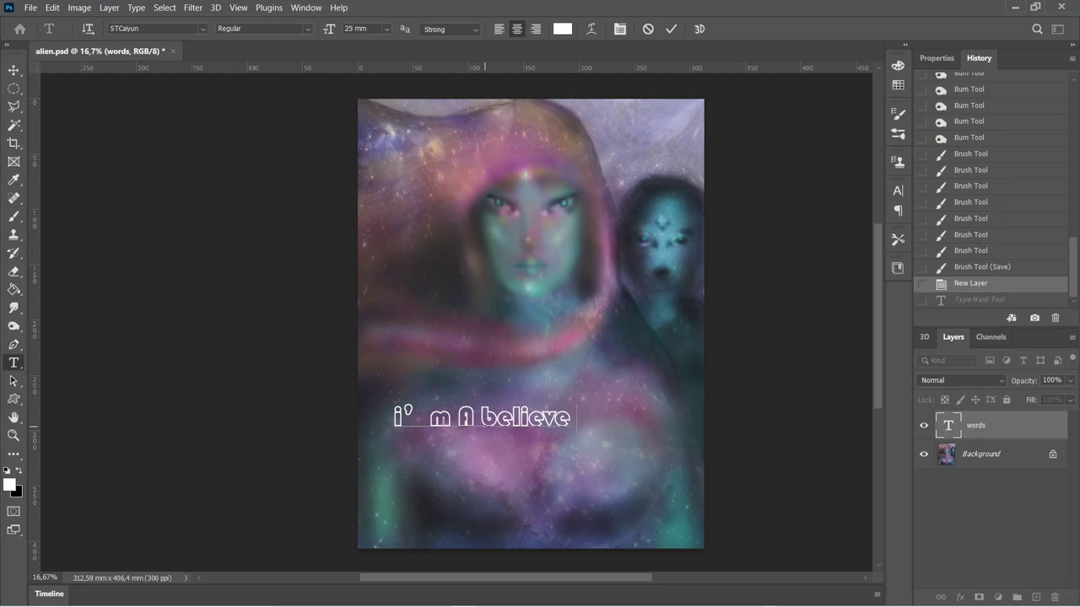
text( in)
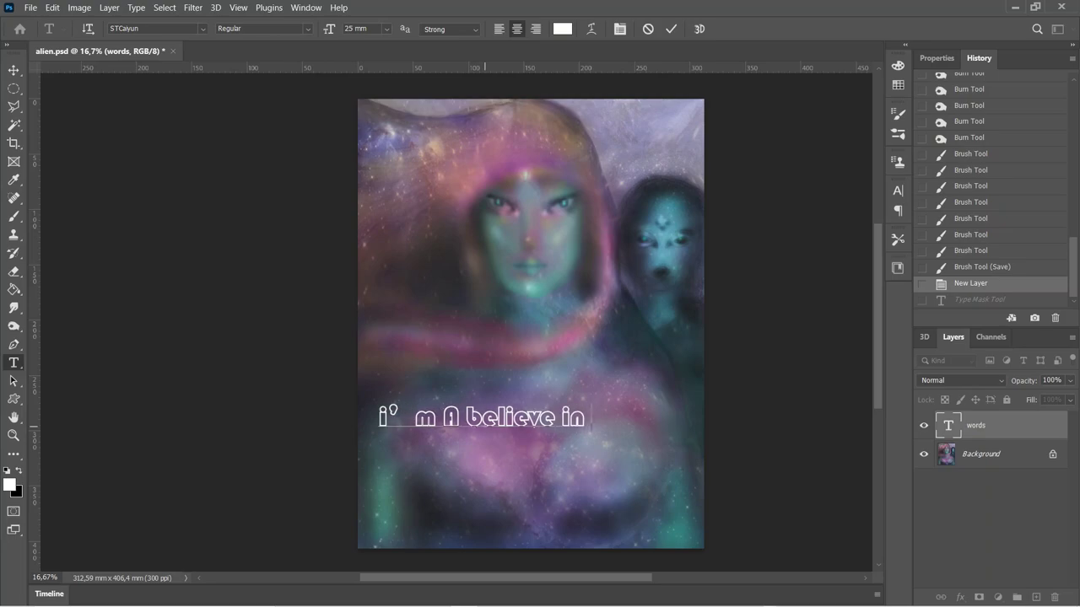
text( hu)
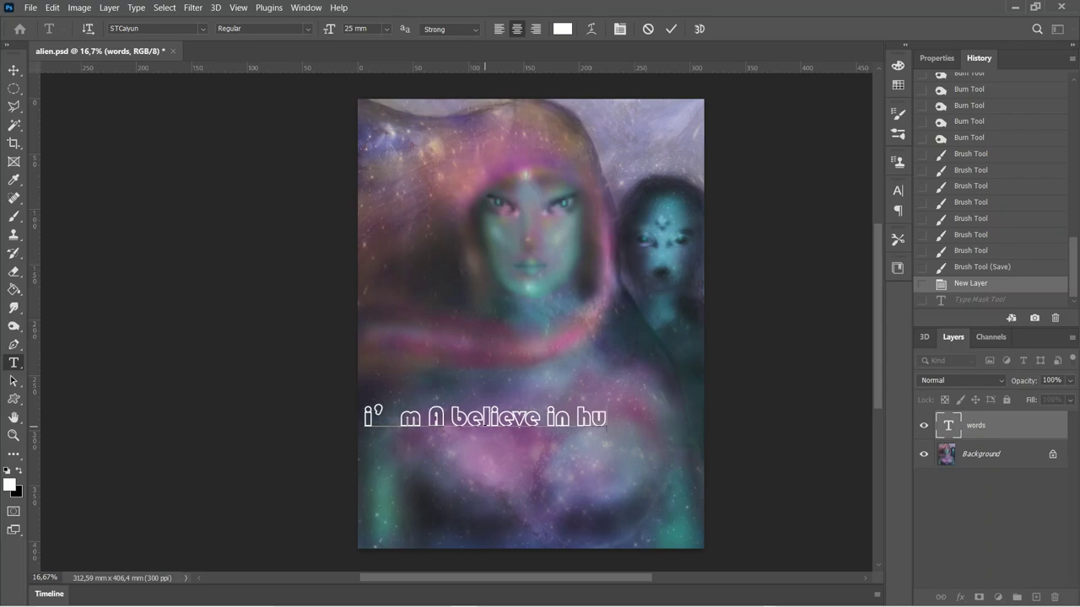
text(ma)
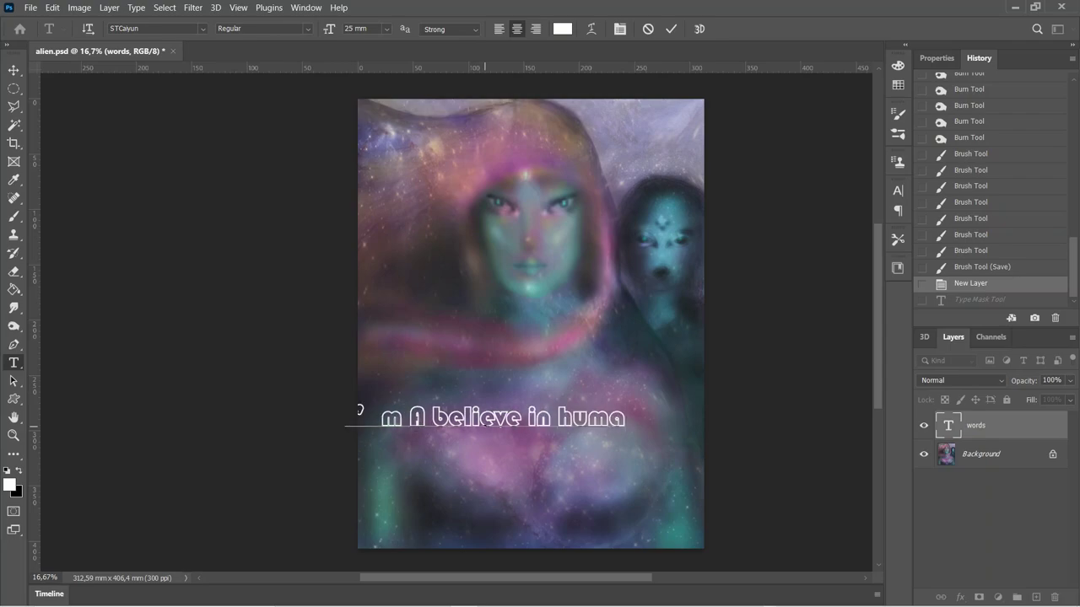
text(ns)
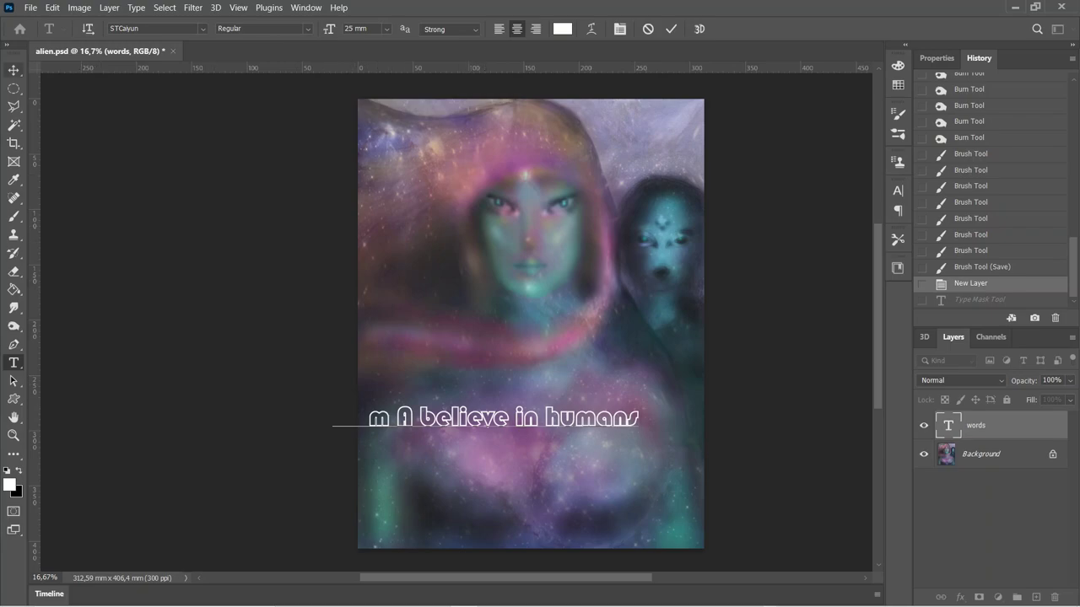
Commit the caption and drag it down near the artwork's bottom edge
click(13, 70)
drag(428, 411, 476, 476)
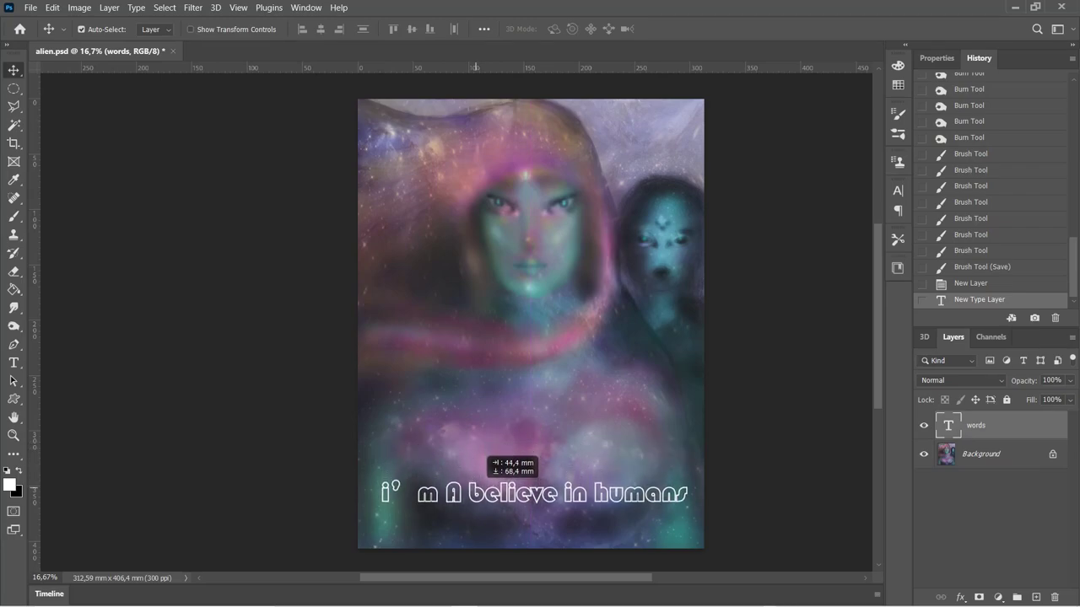
drag(476, 443, 479, 458)
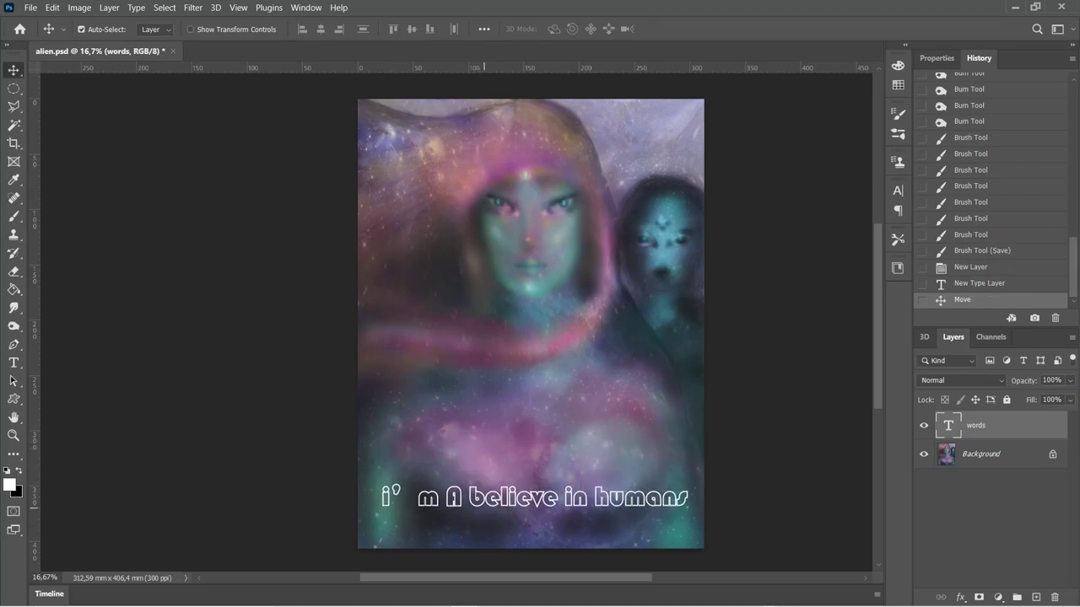
Select the whole caption and set its font to Arial
click(13, 363)
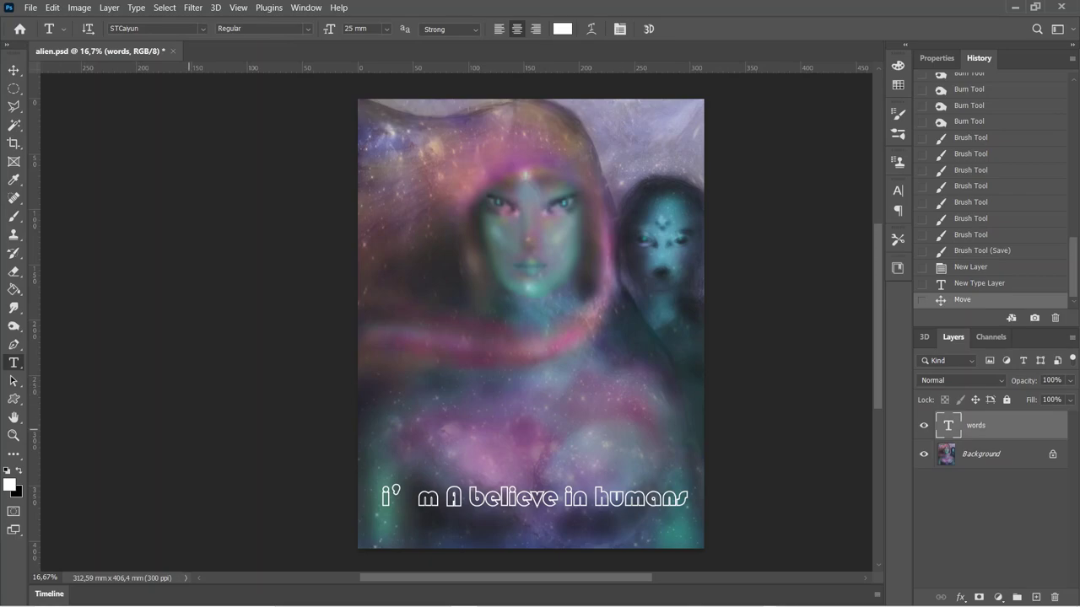
triple_click(481, 498)
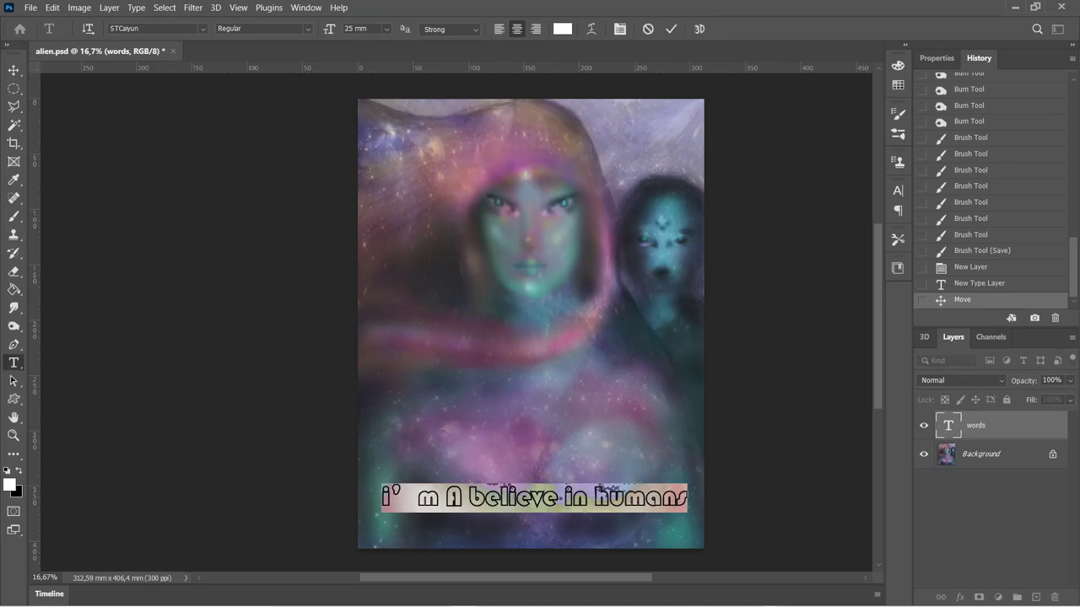
click(202, 29)
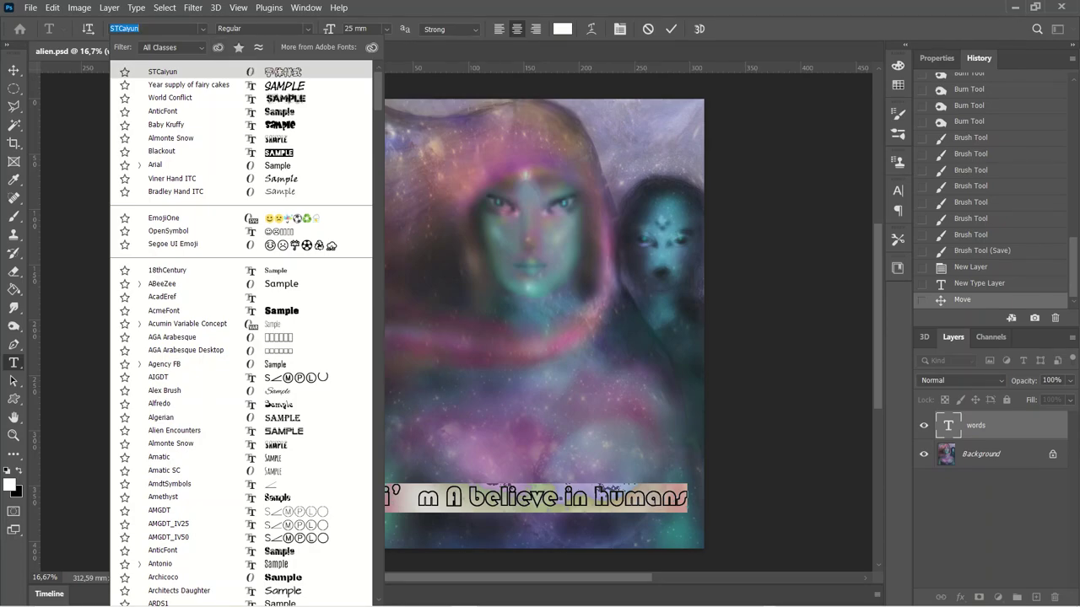
click(155, 164)
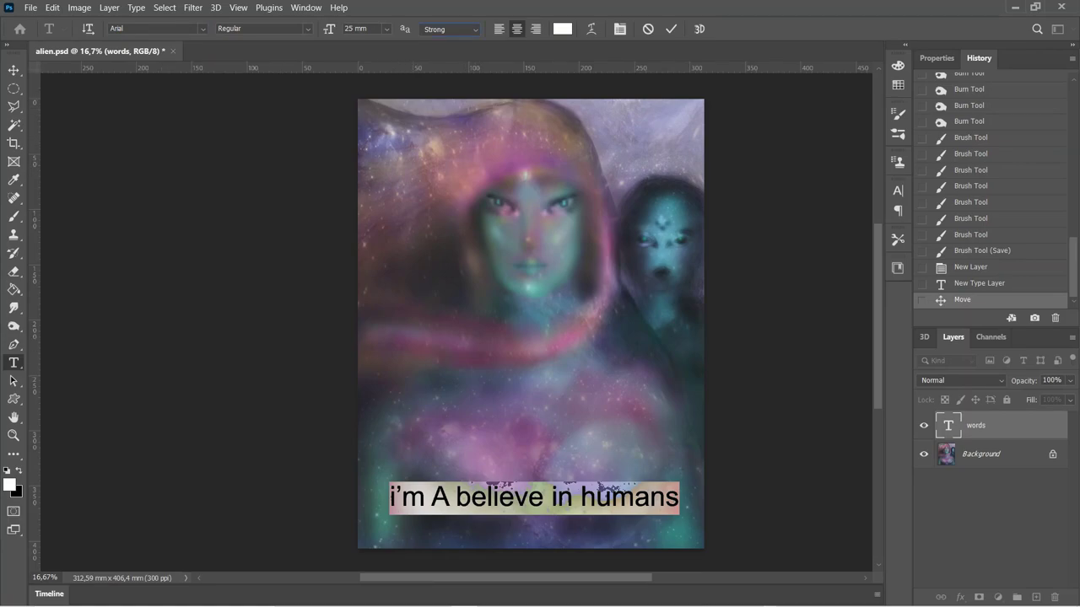
click(450, 29)
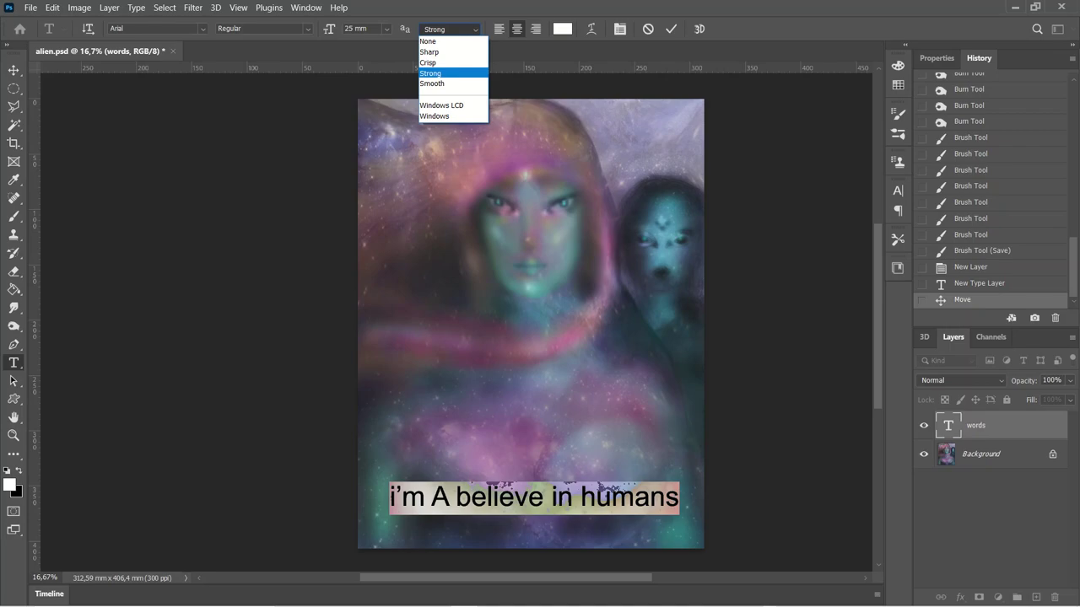
key(Escape)
Make the caption Bold and set its font size to 30
click(263, 29)
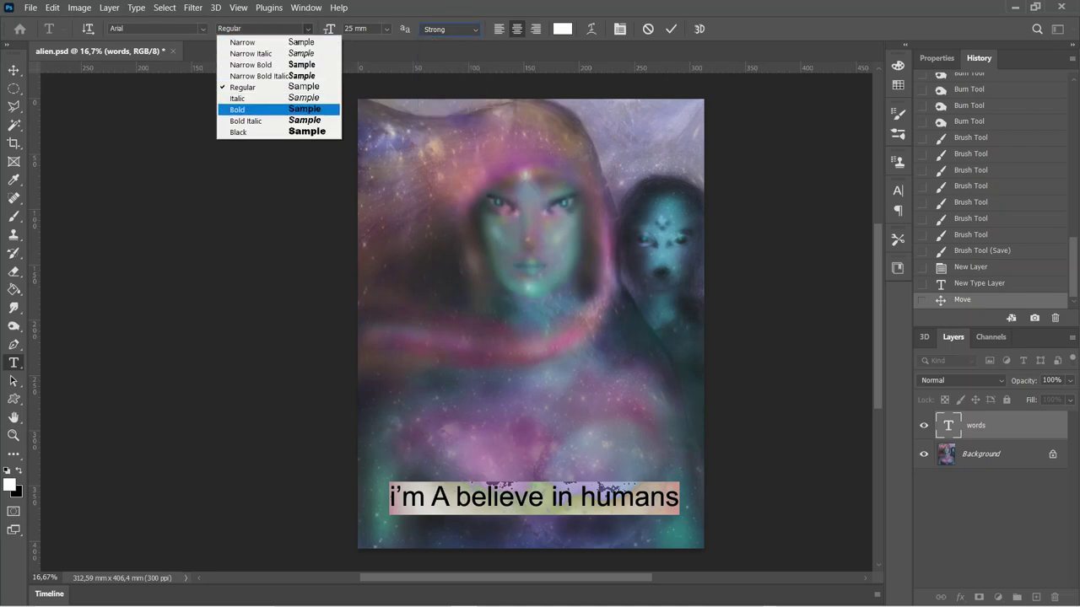
click(245, 110)
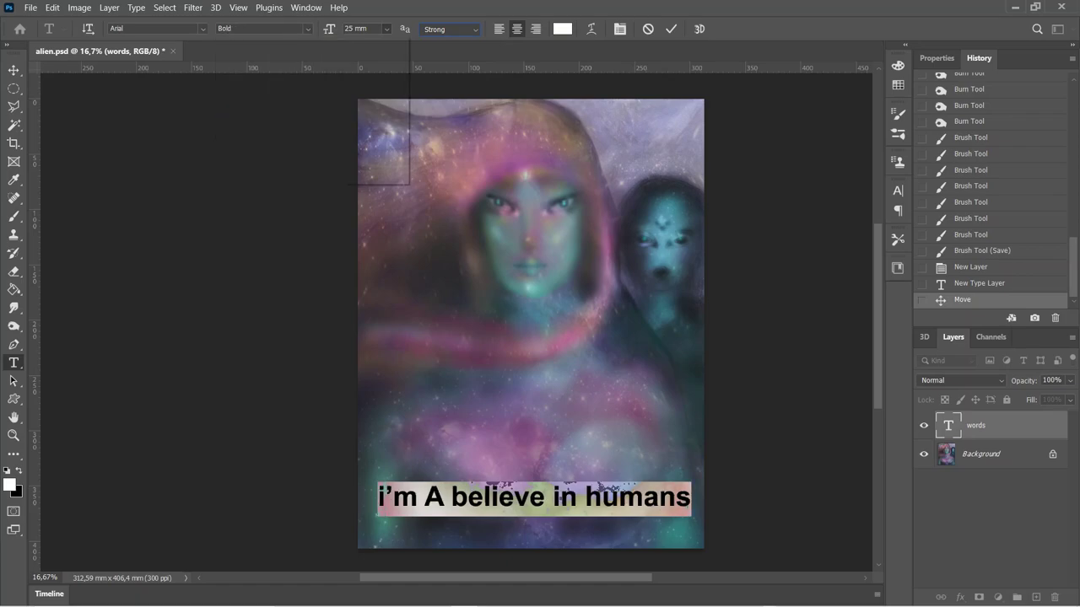
click(386, 28)
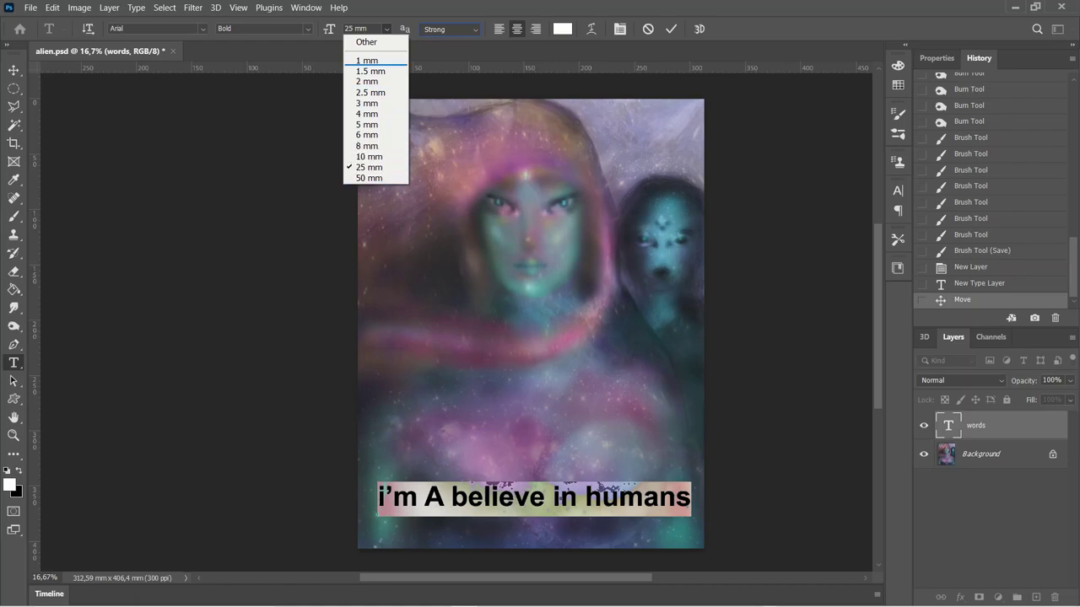
key(Escape)
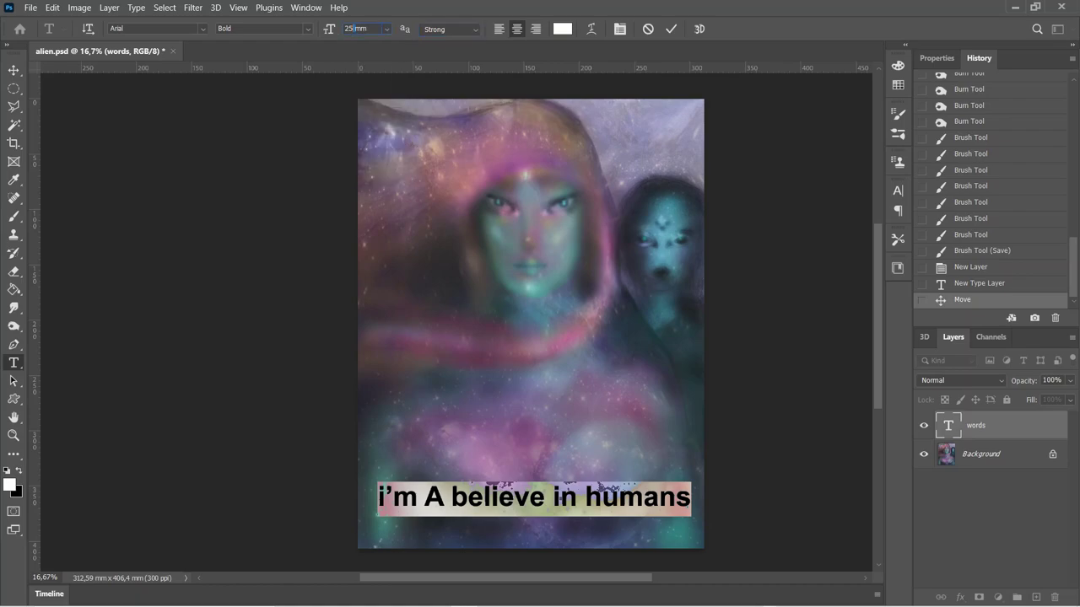
double_click(348, 28)
text(30)
key(Return)
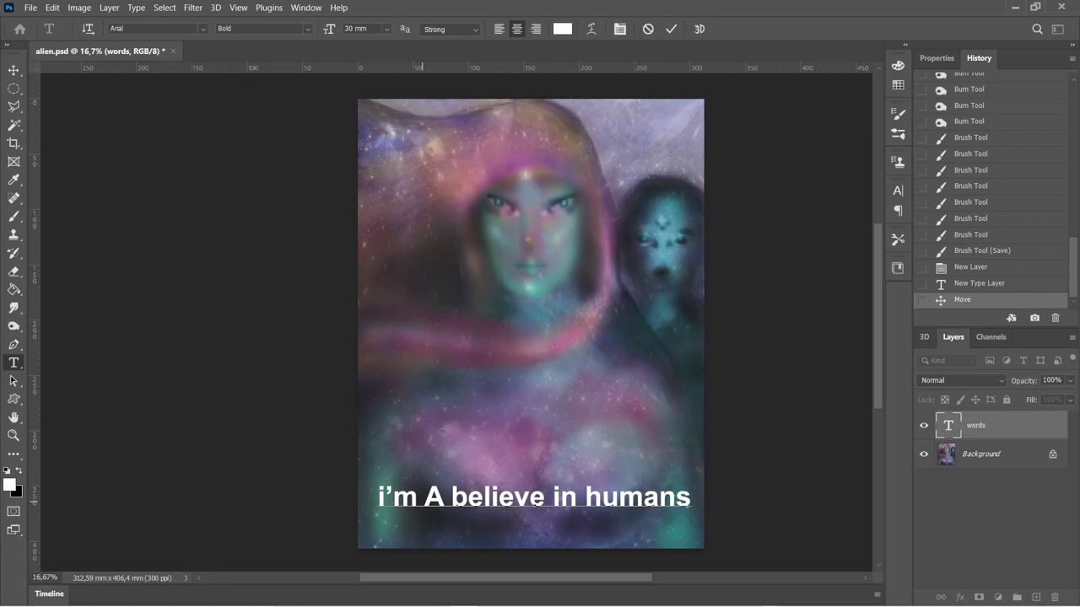
Adjust the caption's letter A, decreasing size with Ctrl+Shift+comma and selecting it
click(424, 499)
key(ctrl+shift+comma)
click(439, 499)
double_click(434, 499)
Commit the bold white Arial caption by switching to the Move tool
click(14, 70)
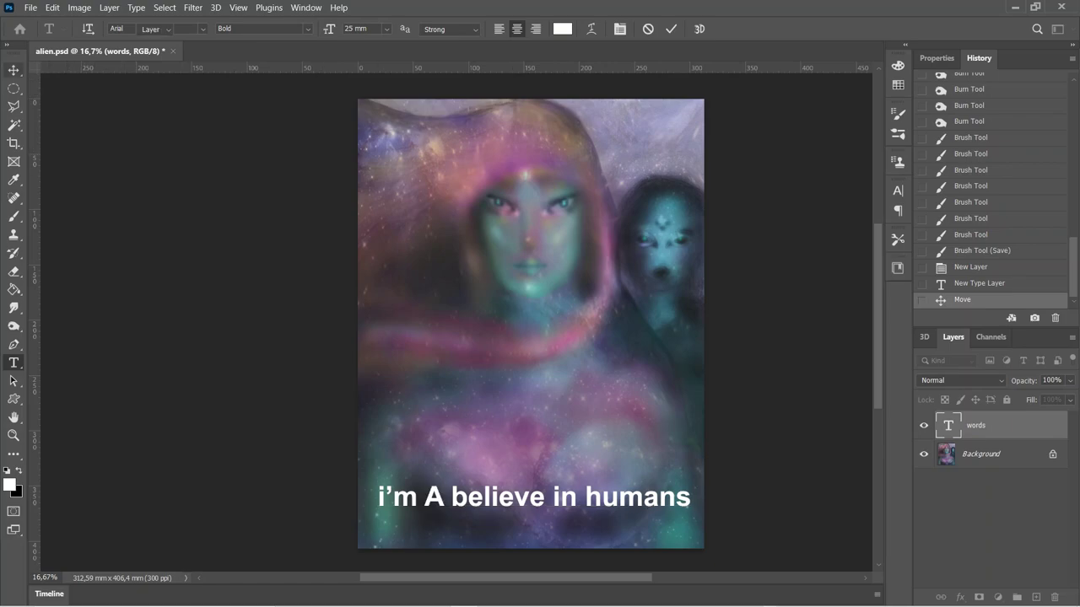